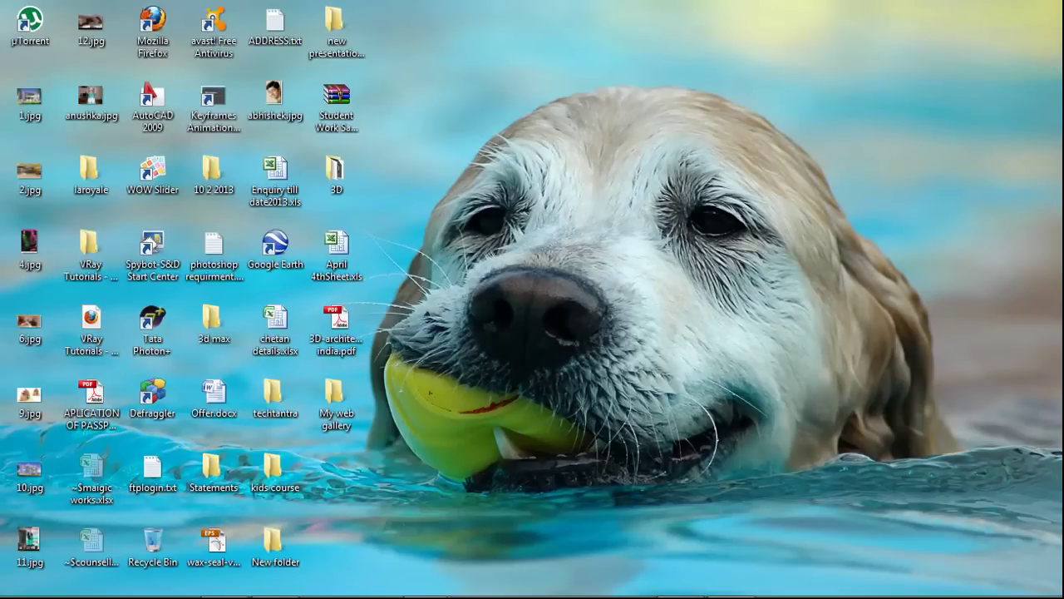
Switch to 3ds Max and examine the room model with its window opening from several sides.
left_click(258, 595)
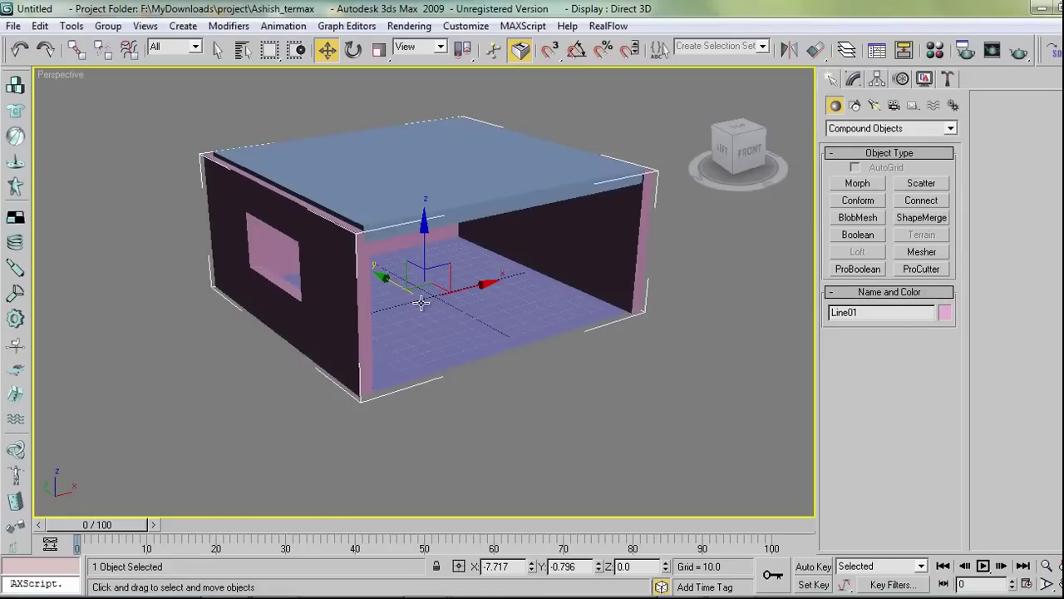
middle_click_drag(367, 339, 447, 364, "alt")
middle_click_drag(562, 359, 388, 330, "alt")
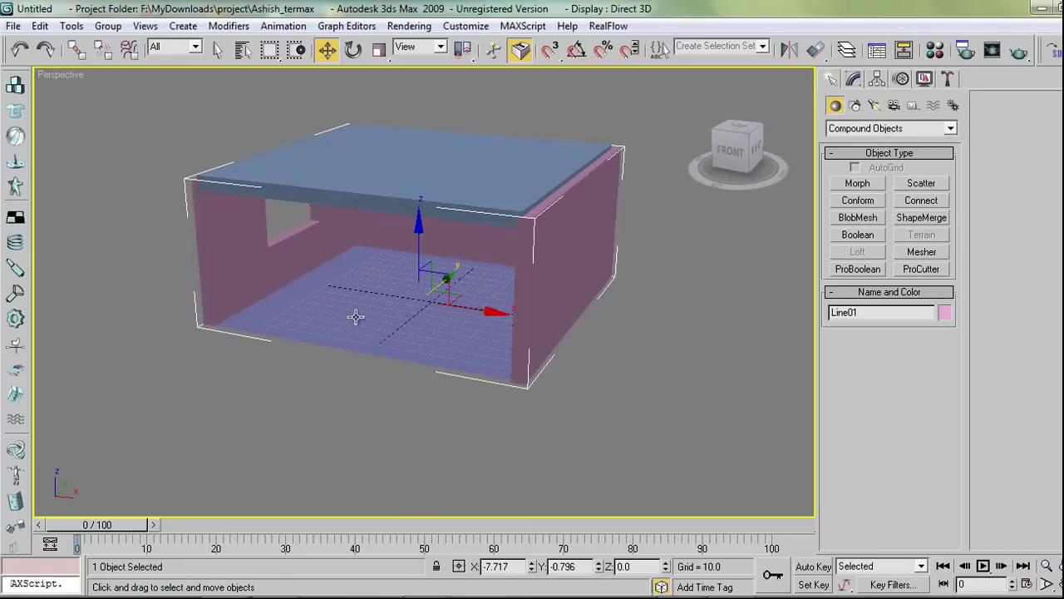
middle_click_drag(293, 311, 454, 307, "alt")
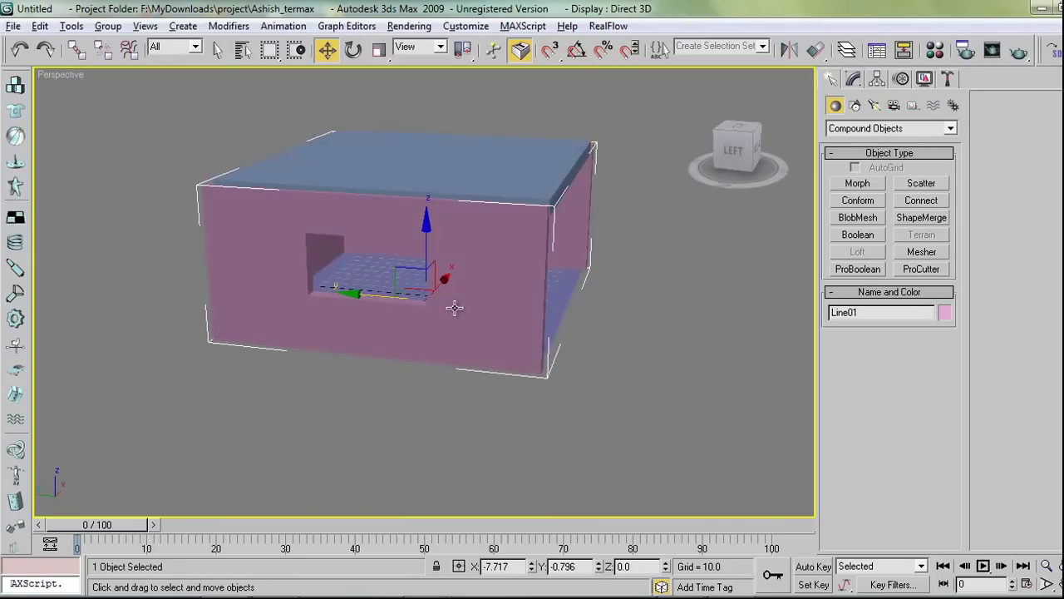
middle_click_drag(555, 345, 408, 328, "alt")
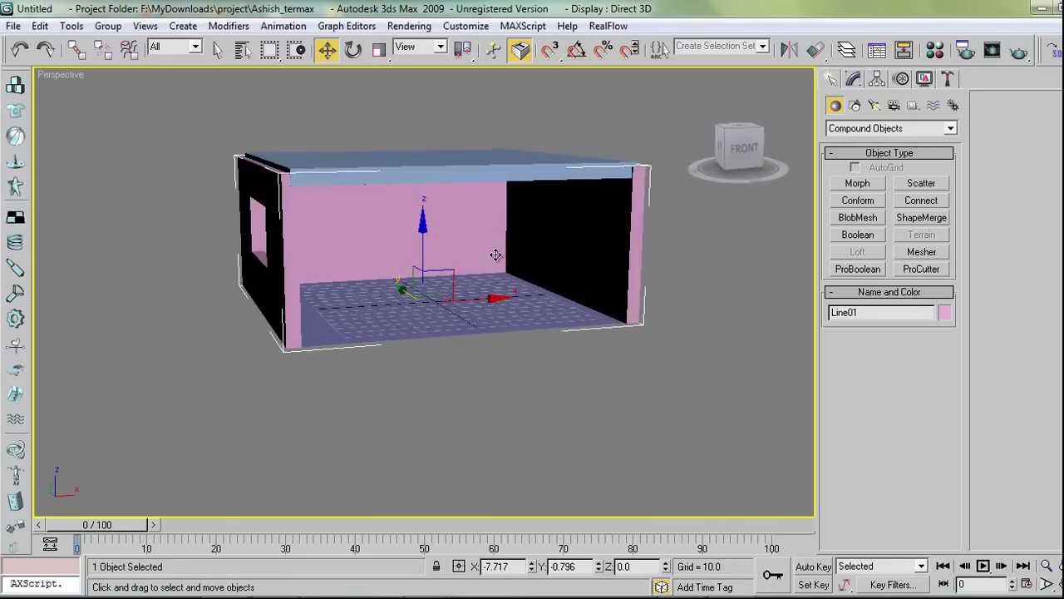
middle_click_drag(494, 255, 507, 361, "alt")
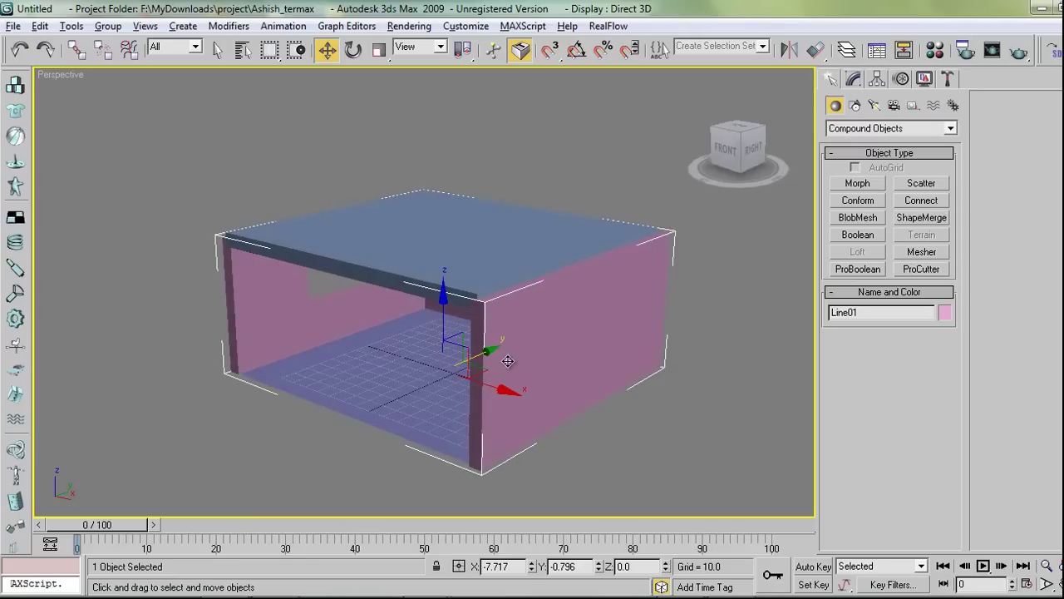
middle_click_drag(345, 405, 452, 402, "alt")
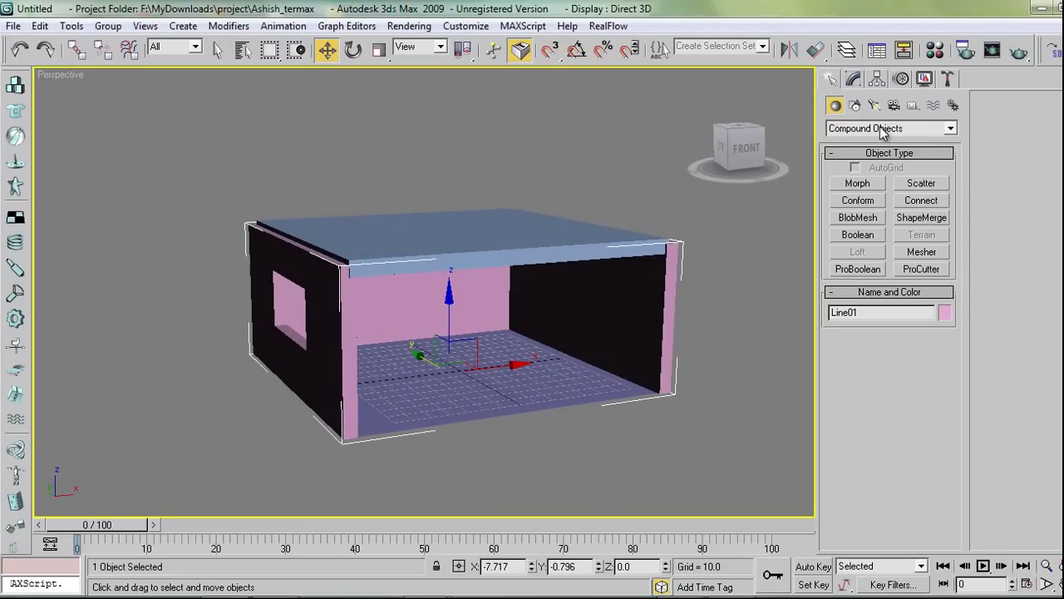
Start merging a file and browse on the F: drive to the Max folder of Arch_materials, Archmodels Vol 1 chair.
left_click(14, 26)
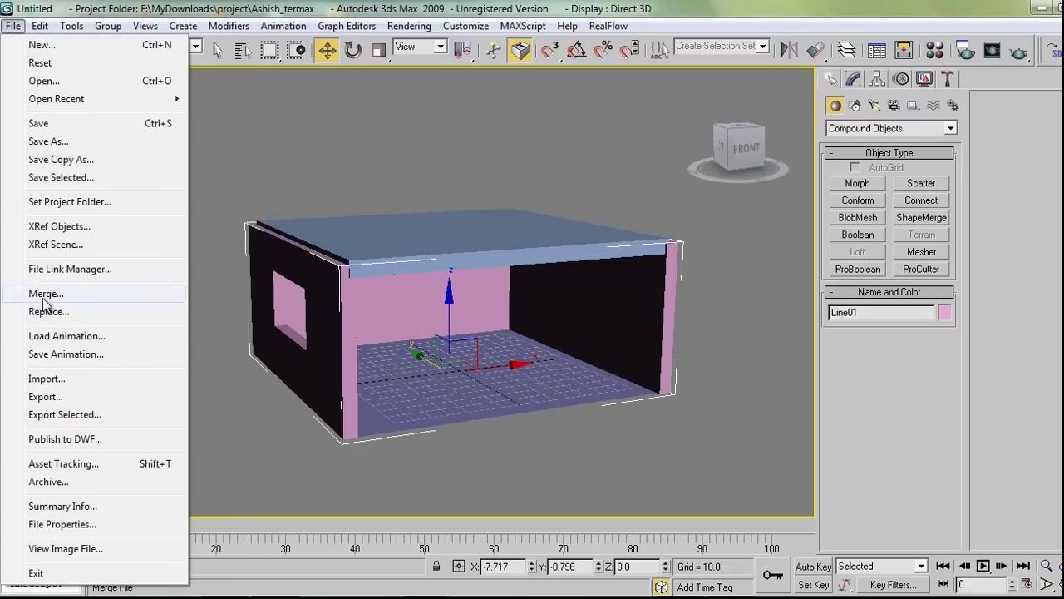
left_click(44, 297)
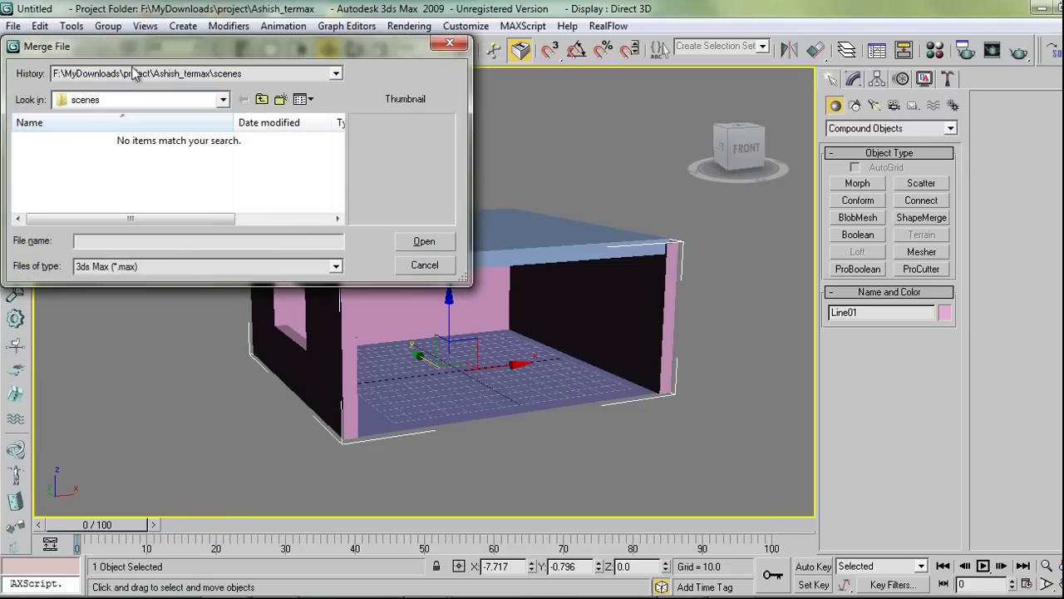
left_click(133, 73)
left_click(133, 82)
left_click(133, 100)
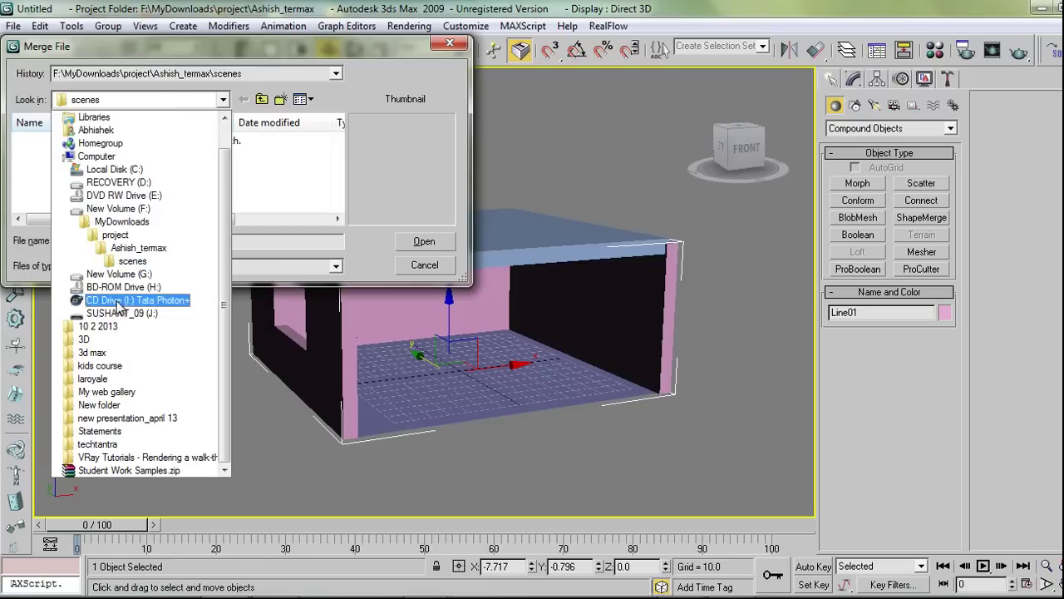
left_click(129, 218)
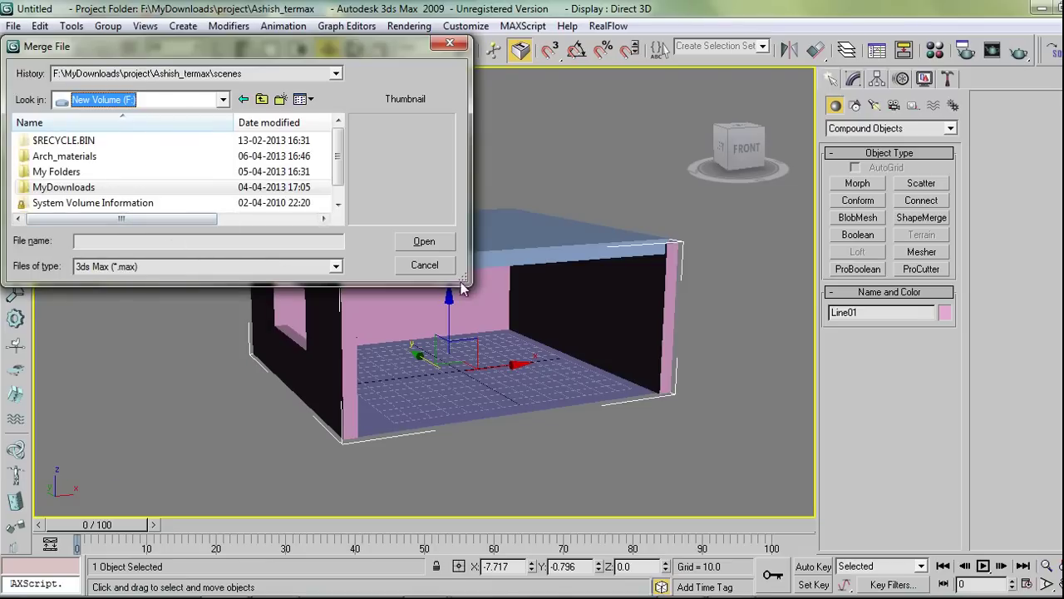
left_click_drag(462, 281, 542, 430)
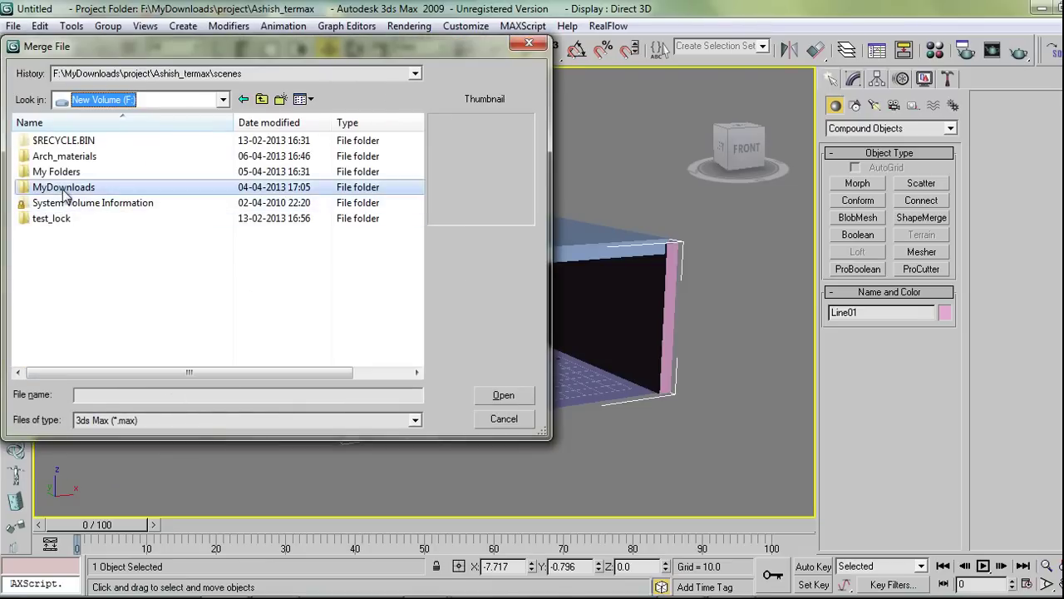
double_click(71, 156)
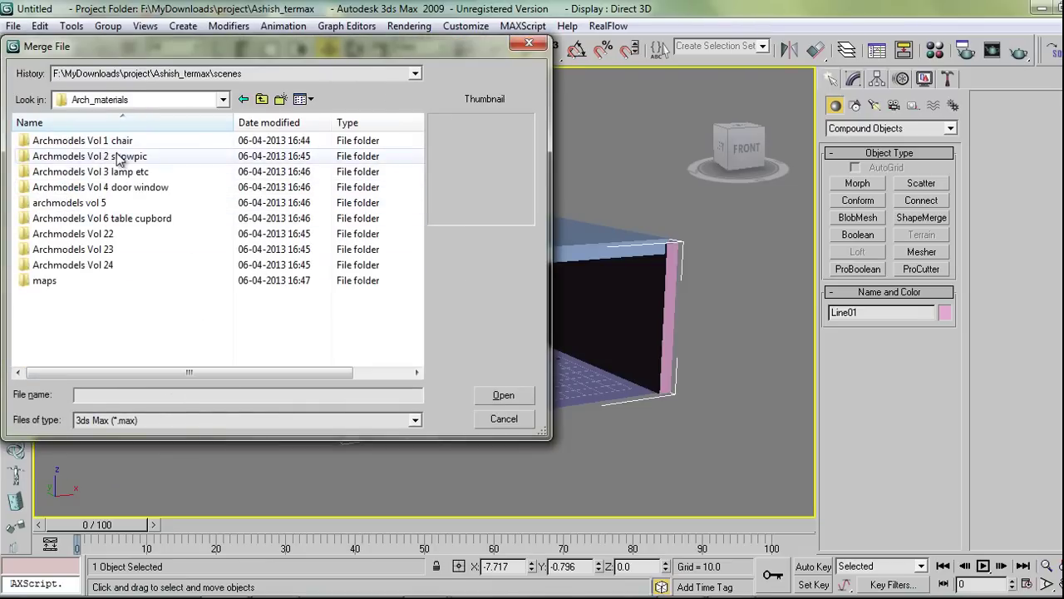
double_click(123, 141)
double_click(42, 141)
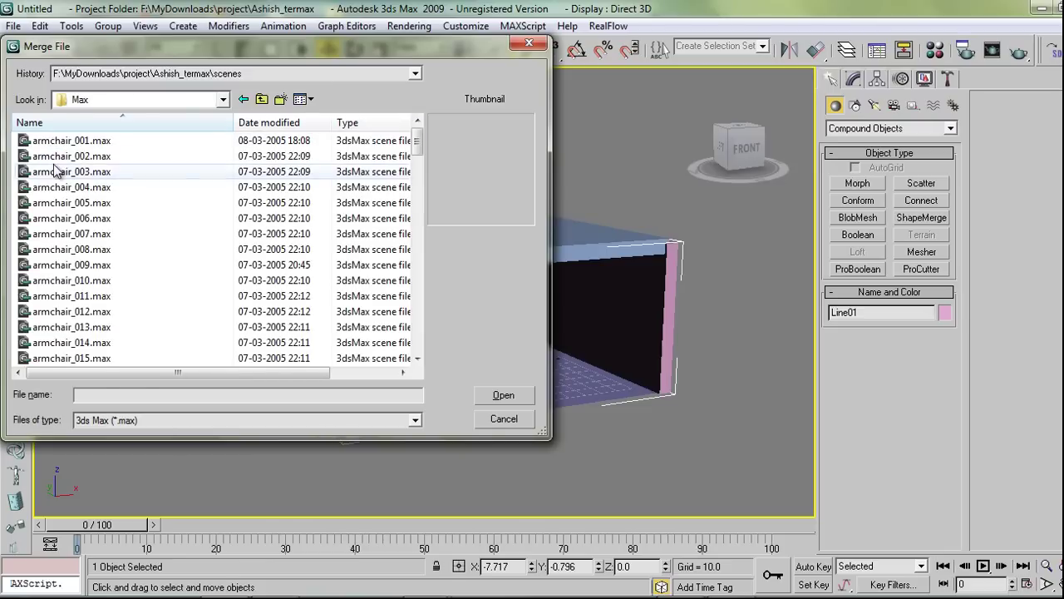
Preview several armchair files and merge all objects of armchair_008.max into the scene.
left_click(60, 171)
left_click(79, 187)
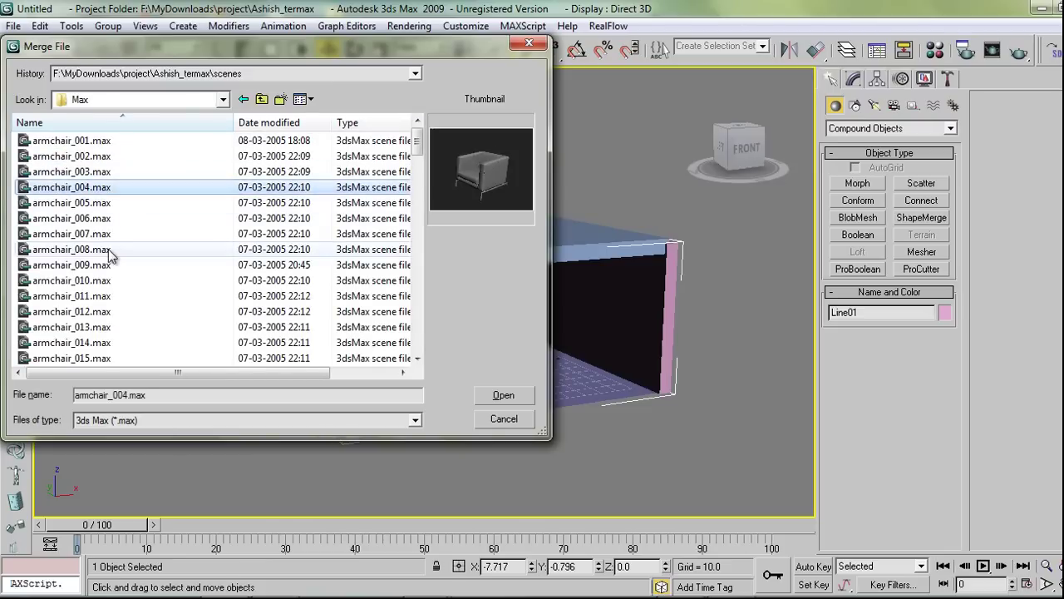
scroll(150, 242, "down", 1)
left_click(99, 234)
left_click(83, 203)
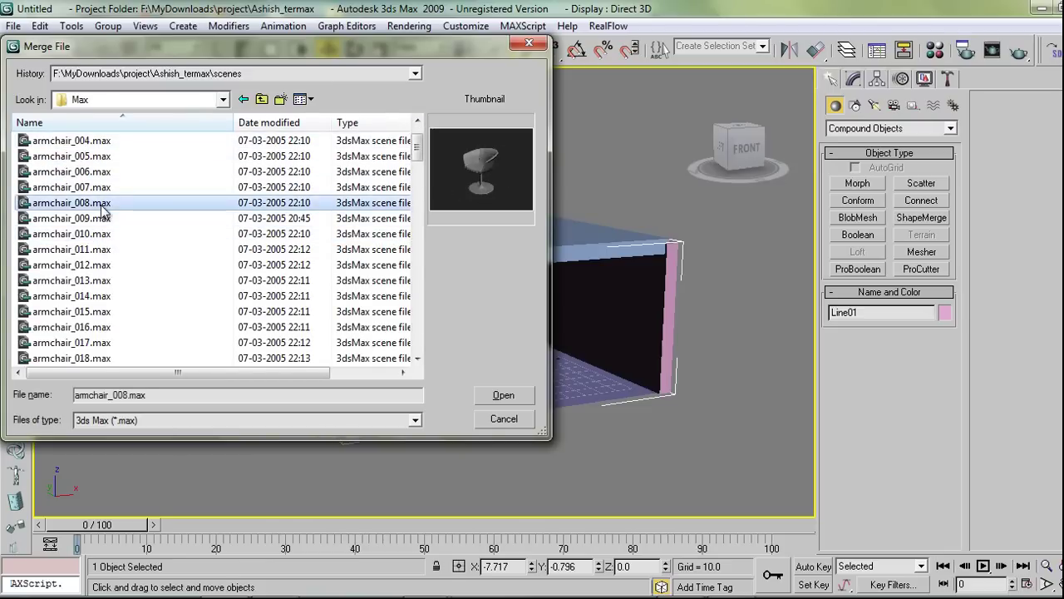
left_click(99, 190)
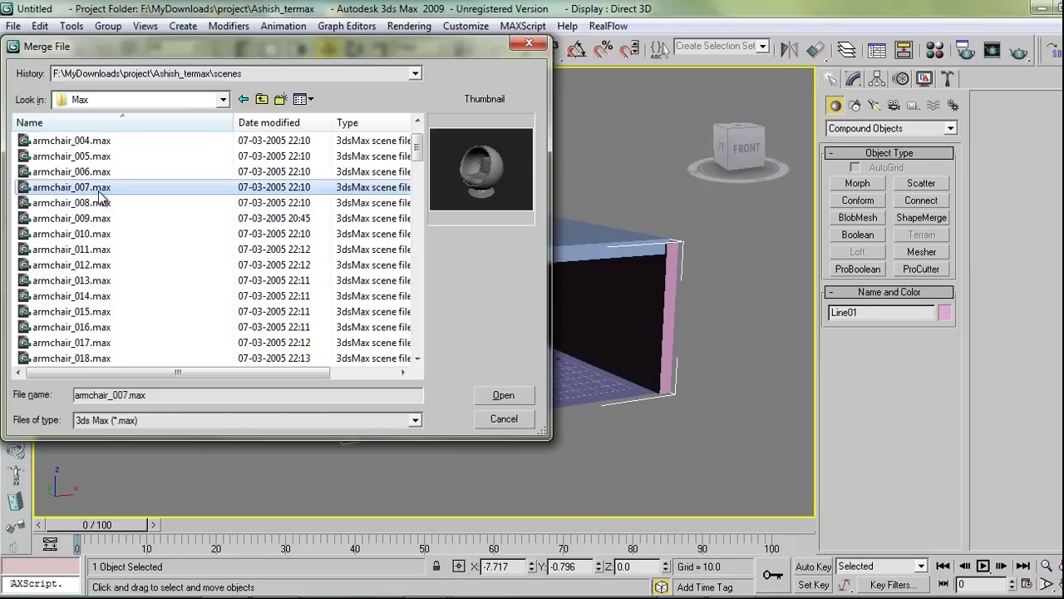
left_click(98, 203)
left_click(501, 396)
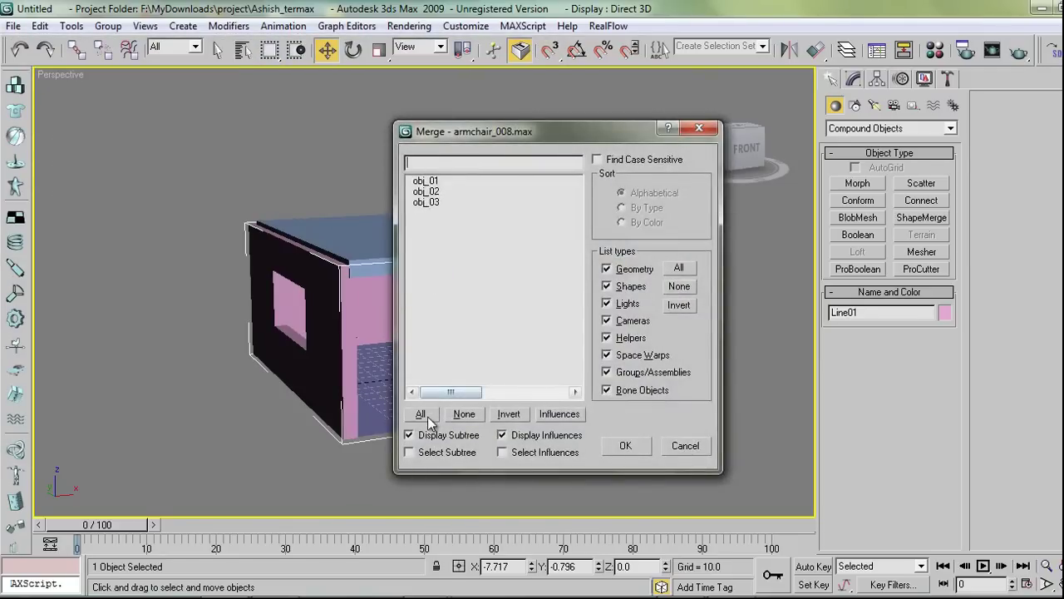
left_click(422, 414)
left_click(628, 451)
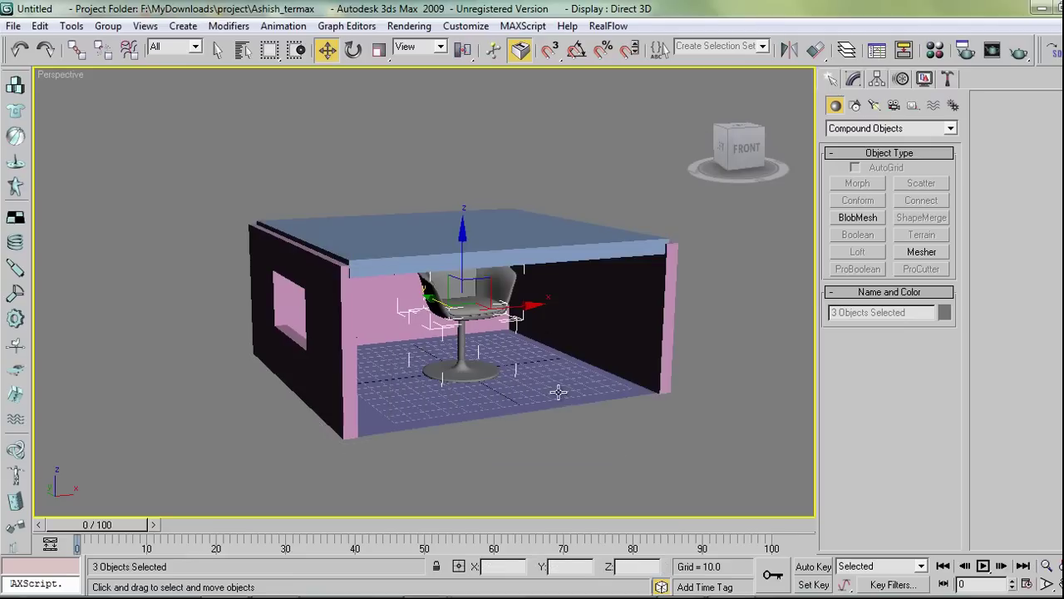
Group the merged armchair objects under the name Chair.
left_click(108, 26)
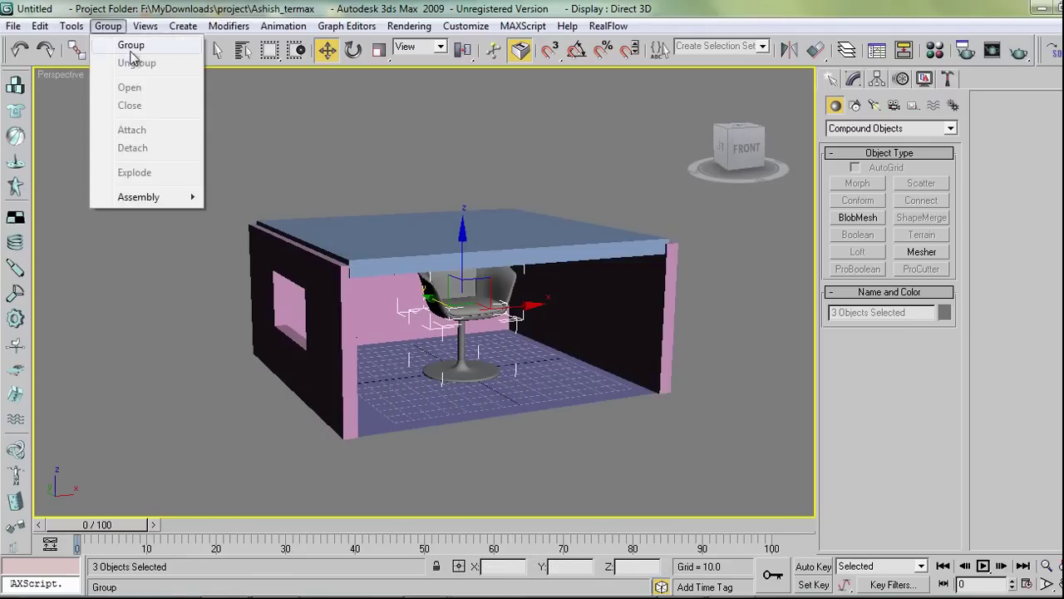
left_click(127, 43)
type("C")
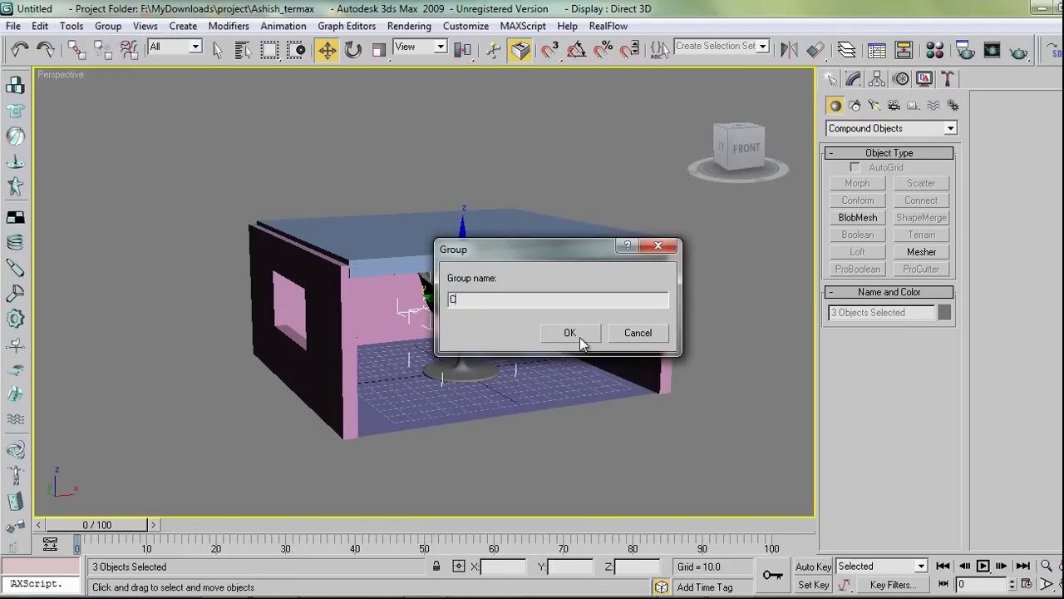
type("hair")
left_click(571, 332)
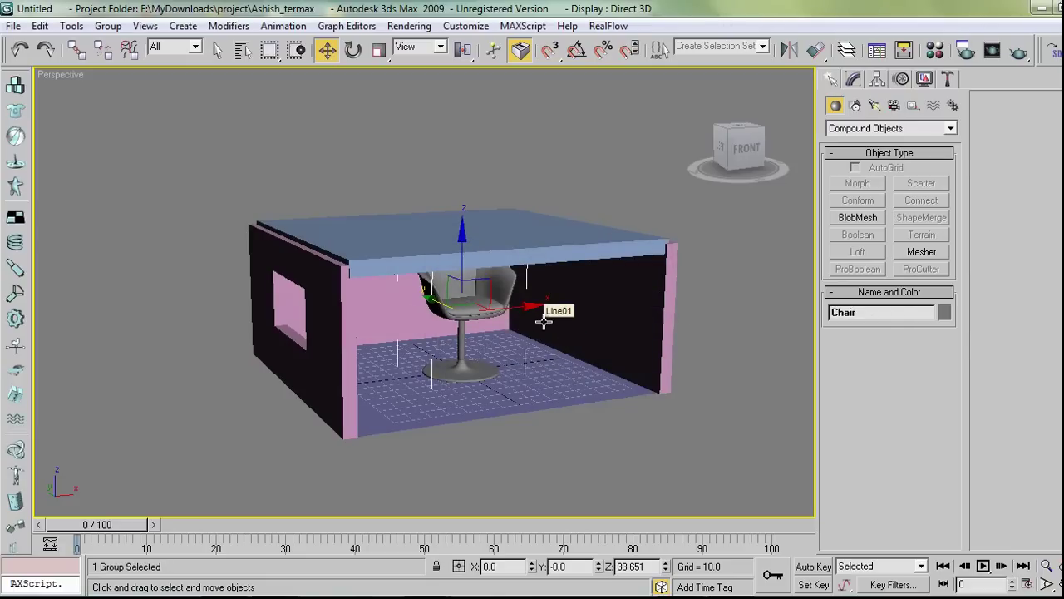
Scale the Chair group down uniformly to about 47 percent.
key("r")
left_click_drag(440, 308, 443, 392)
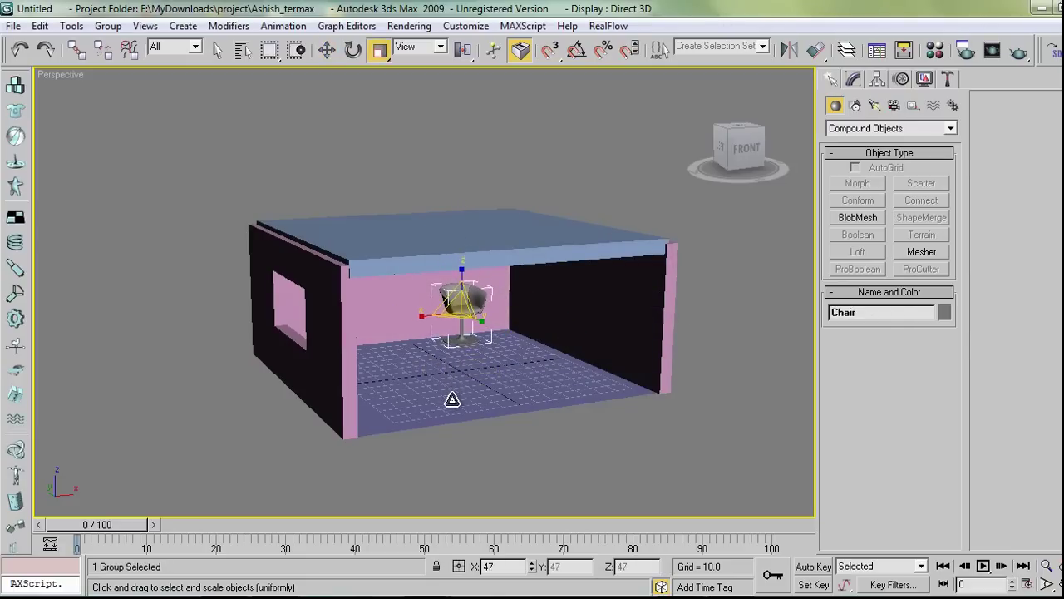
key("w")
In the Left view, lower the chair until its base stands on the room floor and shrink it slightly more.
key("l")
key("z")
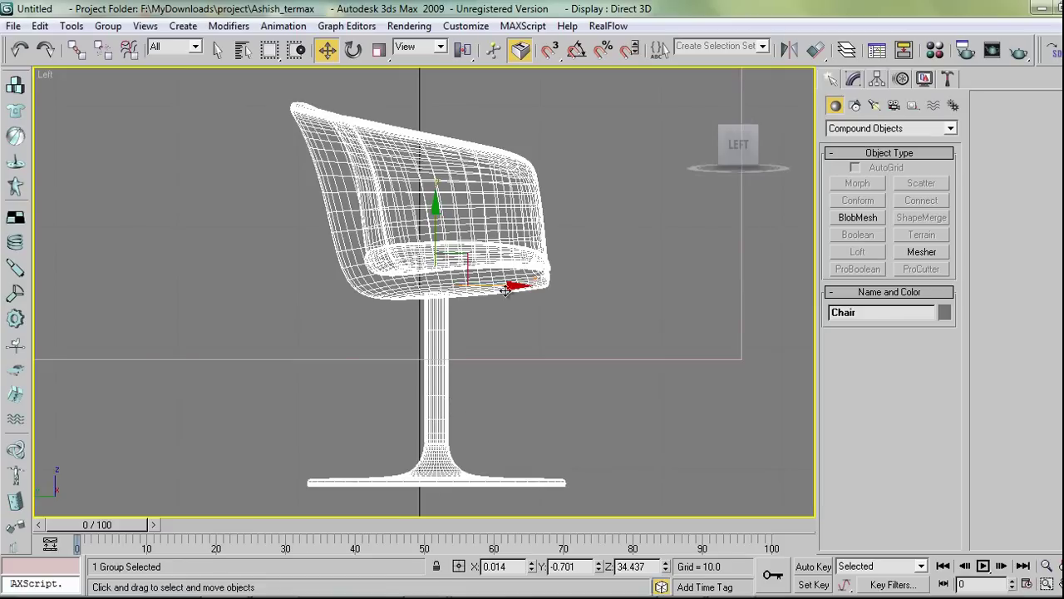
scroll(506, 316, "down", 5)
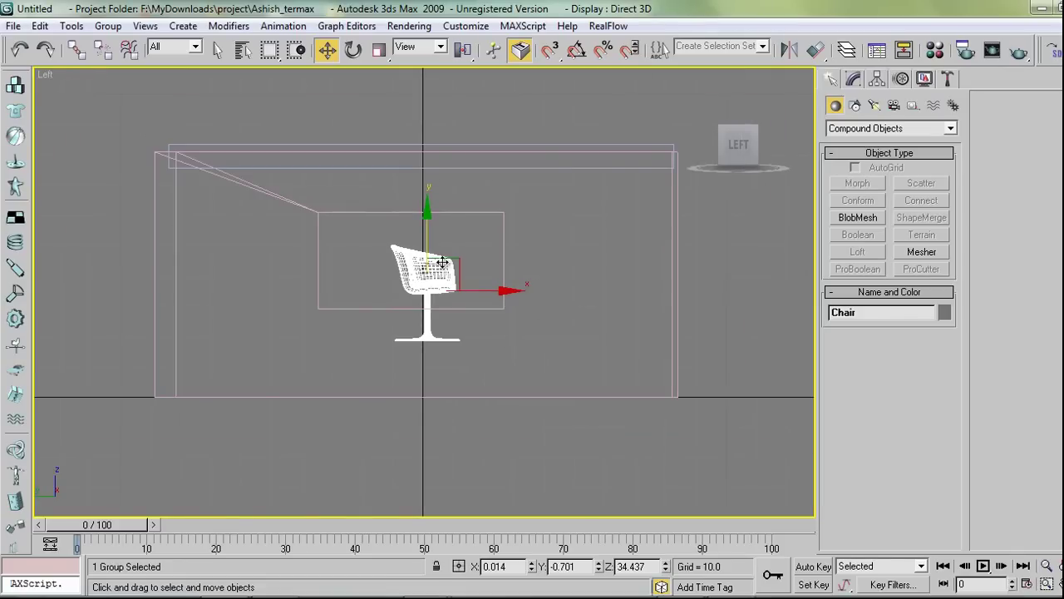
left_click_drag(449, 259, 426, 355)
key("r")
key("w")
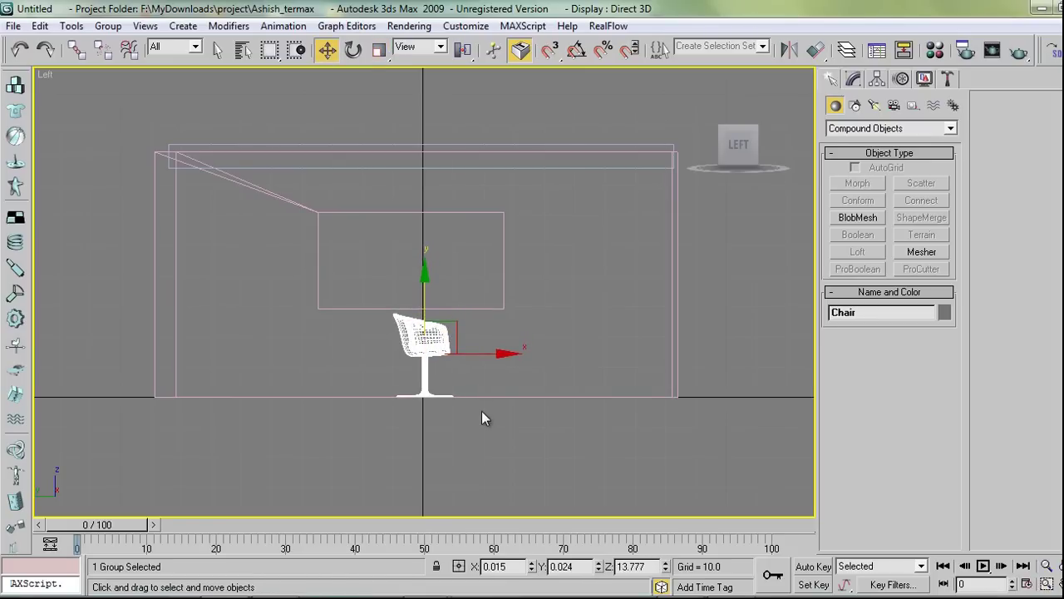
In the Perspective view, rotate the chair by about -36 degrees around the Z axis.
key("p")
key("z")
scroll(487, 392, "down", 10)
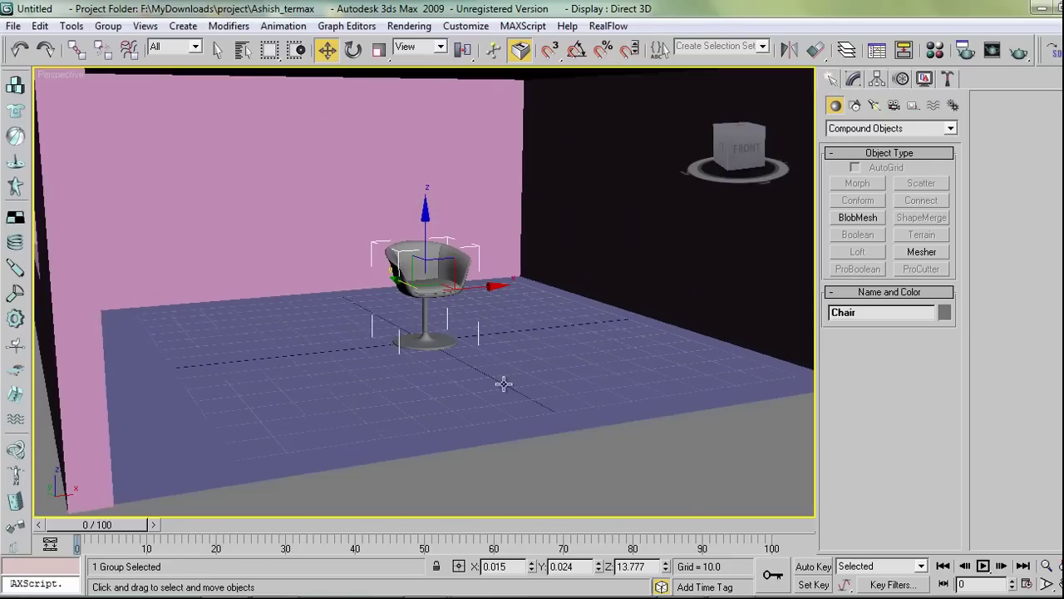
scroll(458, 366, "up", 4)
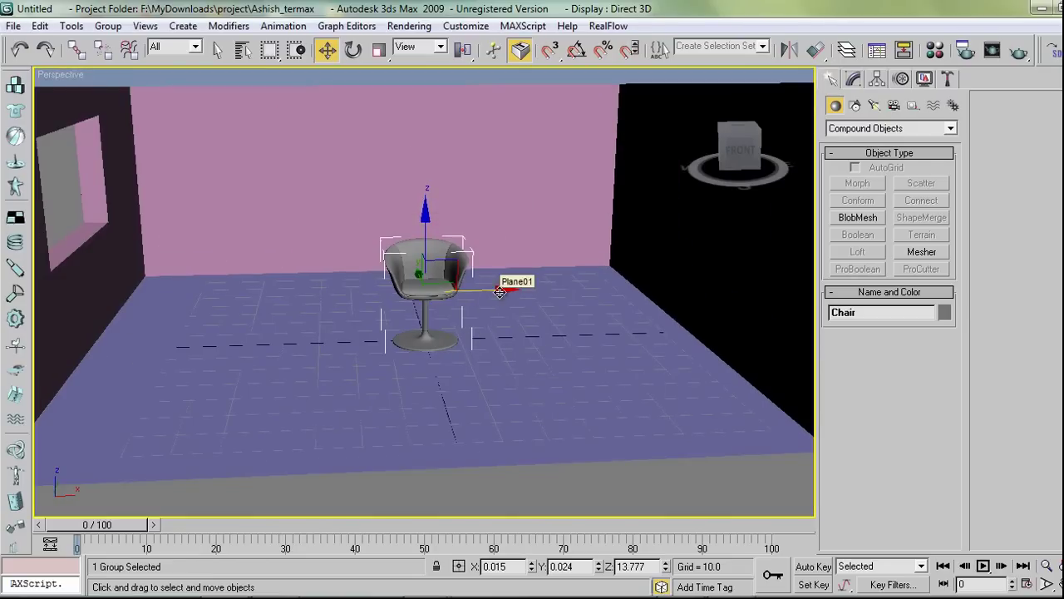
key("e")
left_click_drag(482, 297, 425, 319)
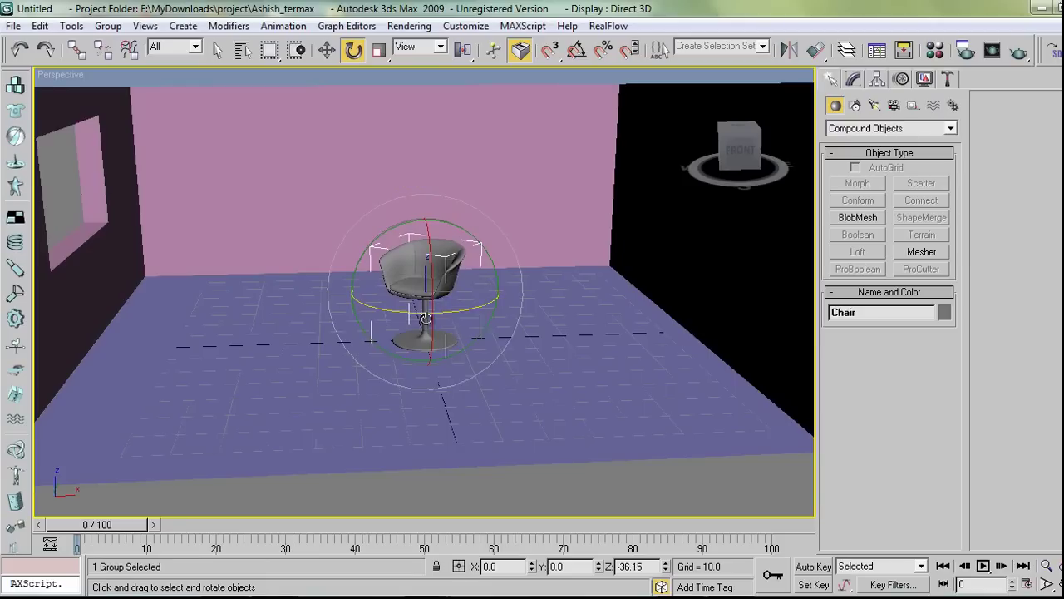
key("w")
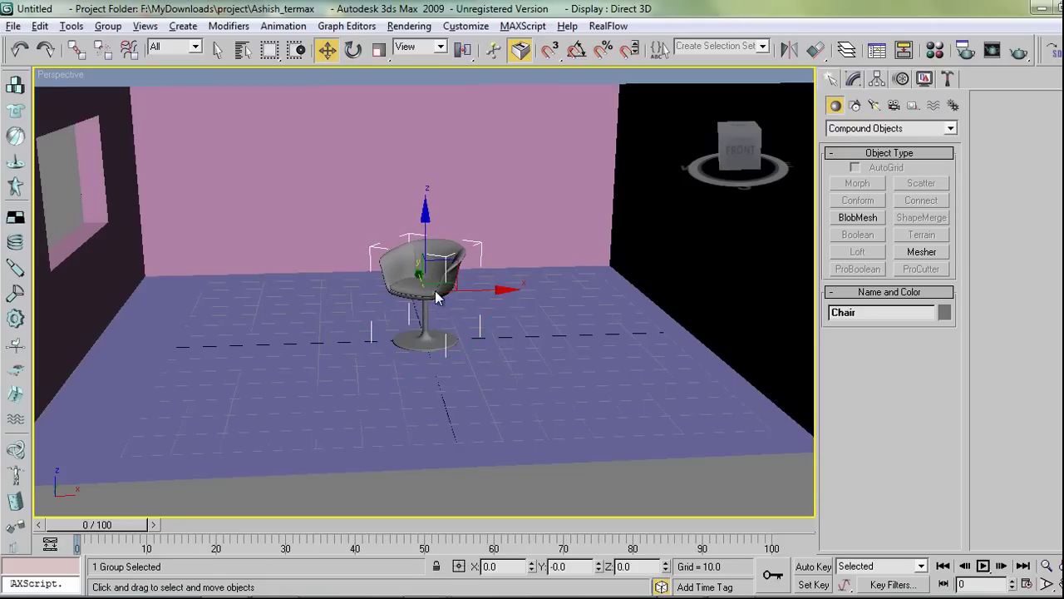
Move the chair back toward the rear wall, to about X -5.2 and Y 33.9.
right_click(436, 297, "alt")
key("Escape")
left_click_drag(489, 291, 477, 293)
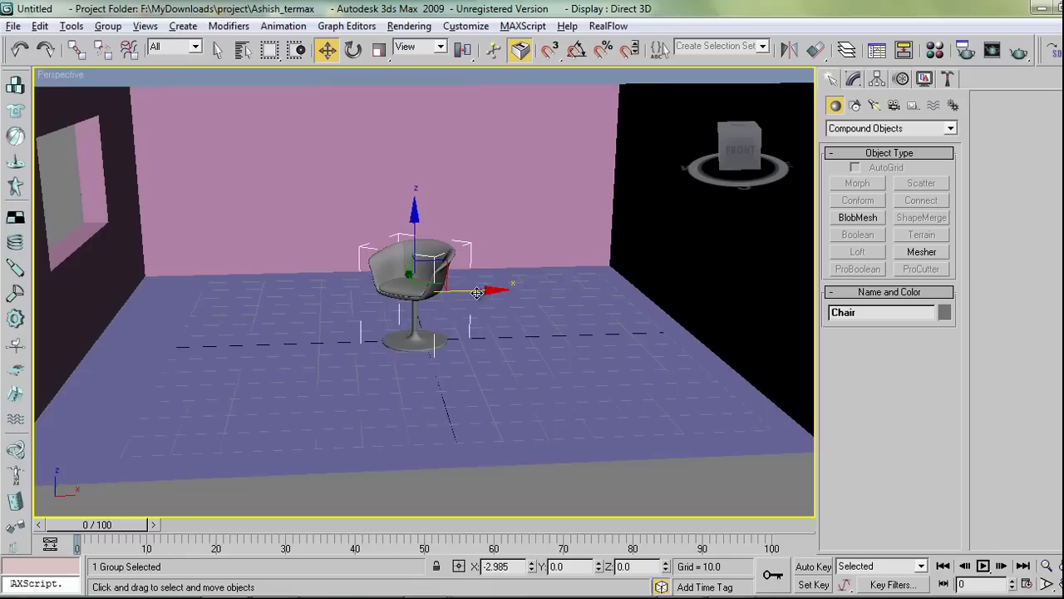
left_click_drag(413, 270, 400, 287)
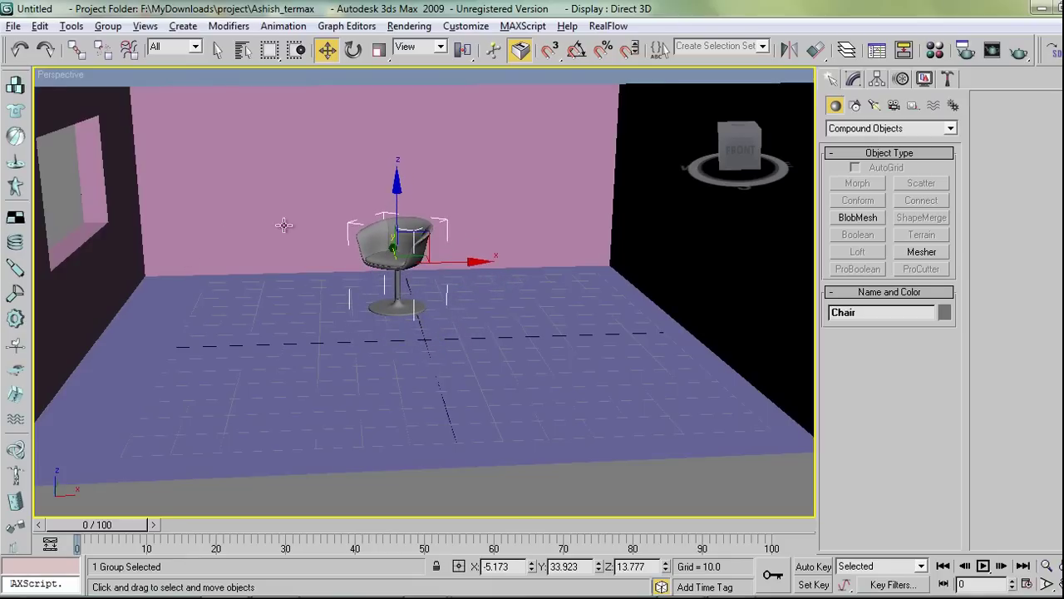
Frame the chair and the window wall from inside the room and create a camera from that view.
middle_click_drag(624, 301, 645, 378, "alt")
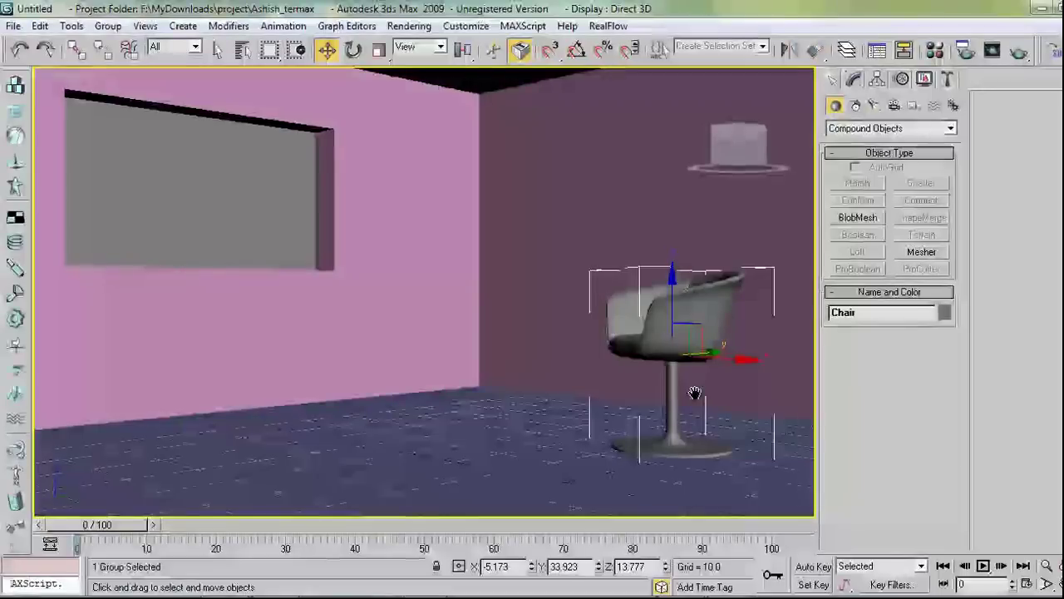
key("ctrl+c")
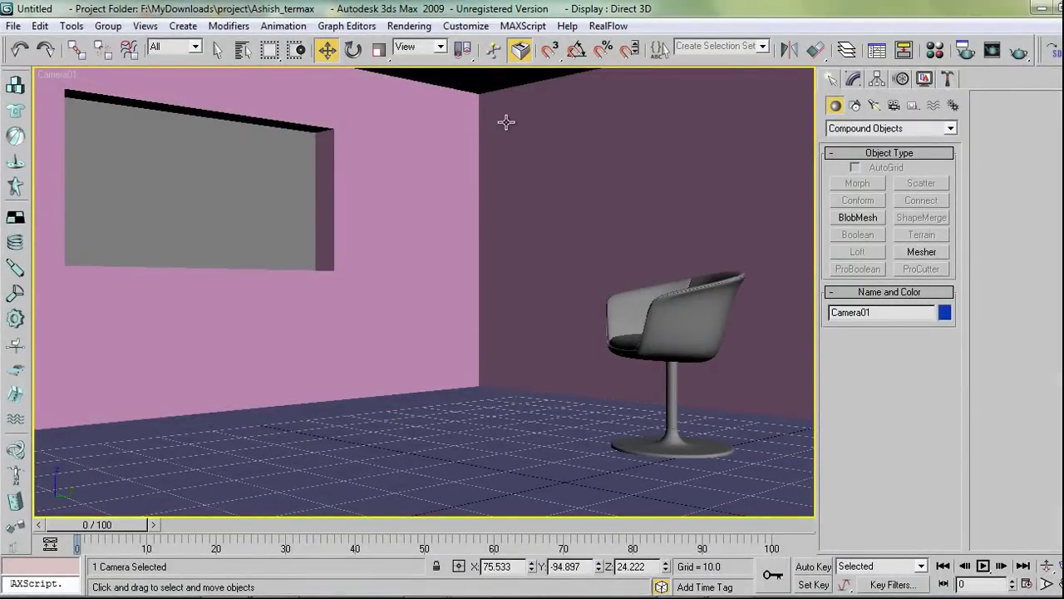
Isolate the Chair group from the rest of the scene.
left_click(702, 301)
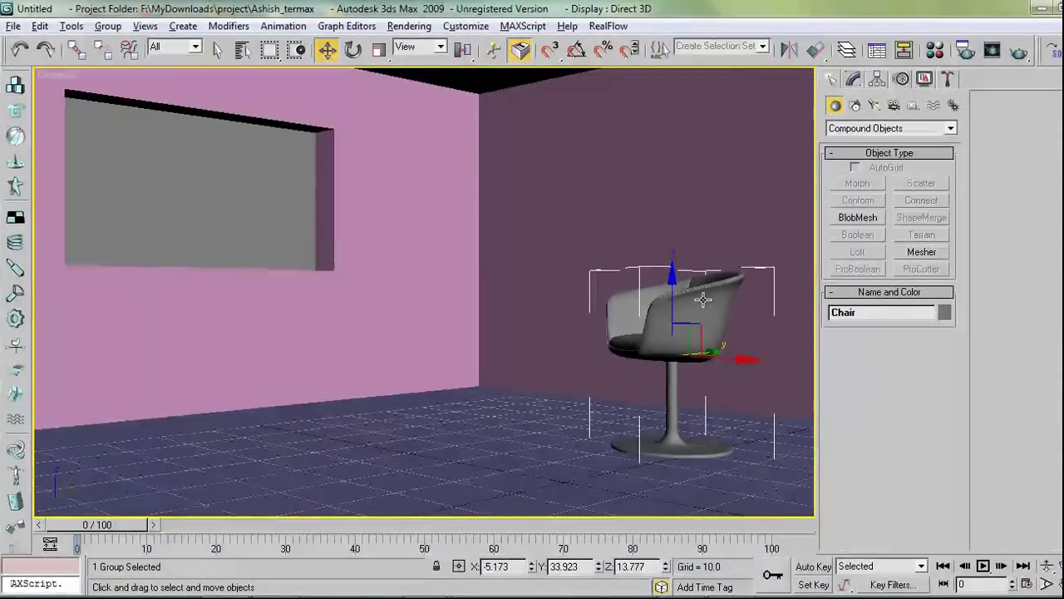
key("alt+q")
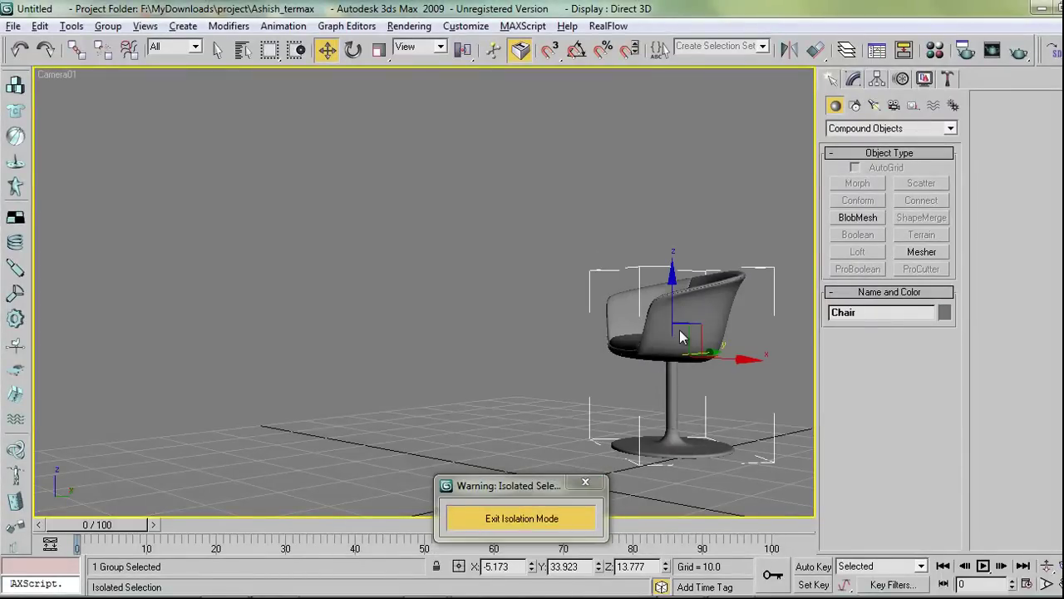
Frame the isolated chair in a shaded Perspective view and examine it from the side and the front.
key("p")
key("z")
mouse_move(504, 362)
middle_mouse_down("alt")
mouse_move(513, 275)
mouse_move(535, 314)
mouse_move(551, 278)
middle_mouse_up("alt")
key("F3")
middle_click_drag(470, 336, 513, 323, "alt")
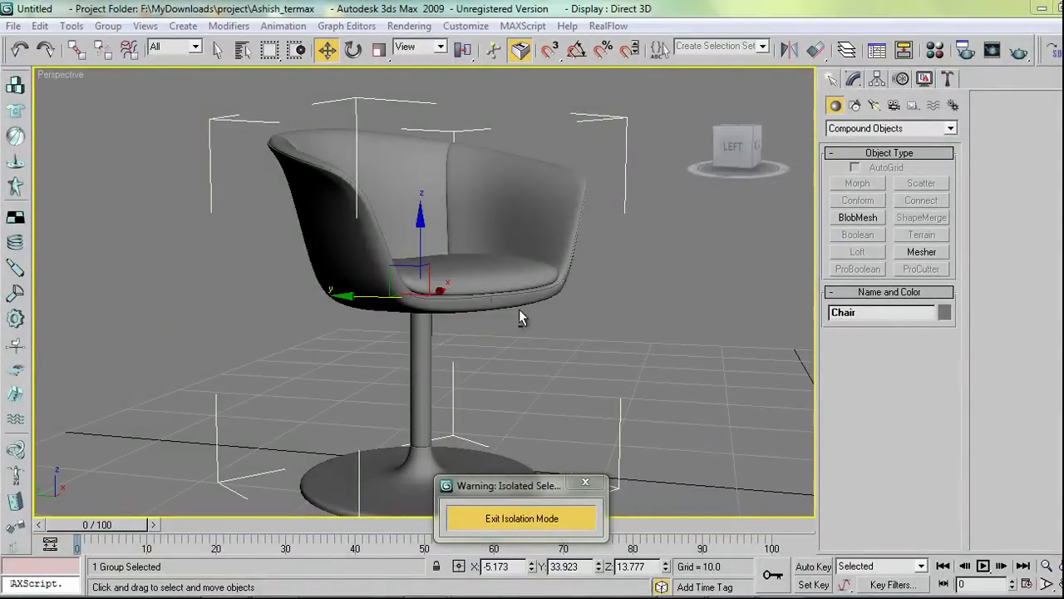
middle_click_drag(519, 309, 538, 330, "alt")
left_click(537, 330)
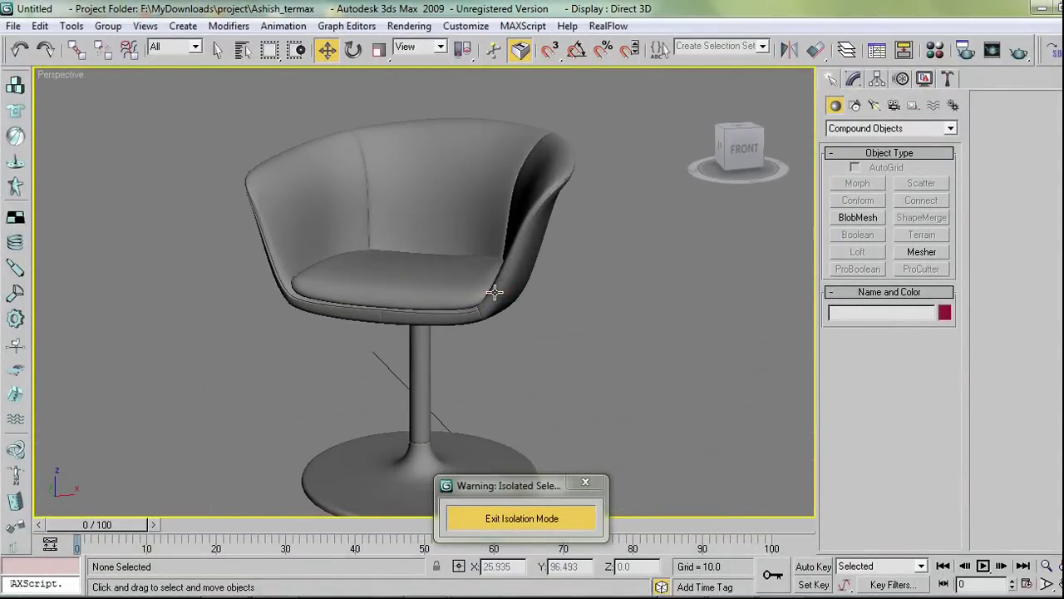
left_click(494, 292)
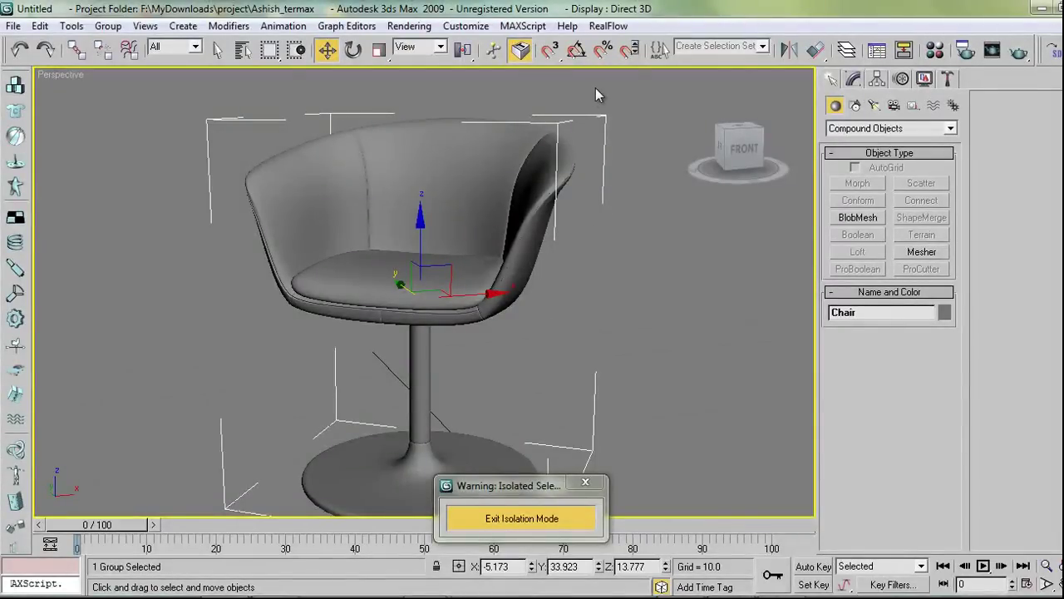
Assign V-Ray DEMO 1.50.SP2 as the production renderer in the render setup.
left_click(963, 50)
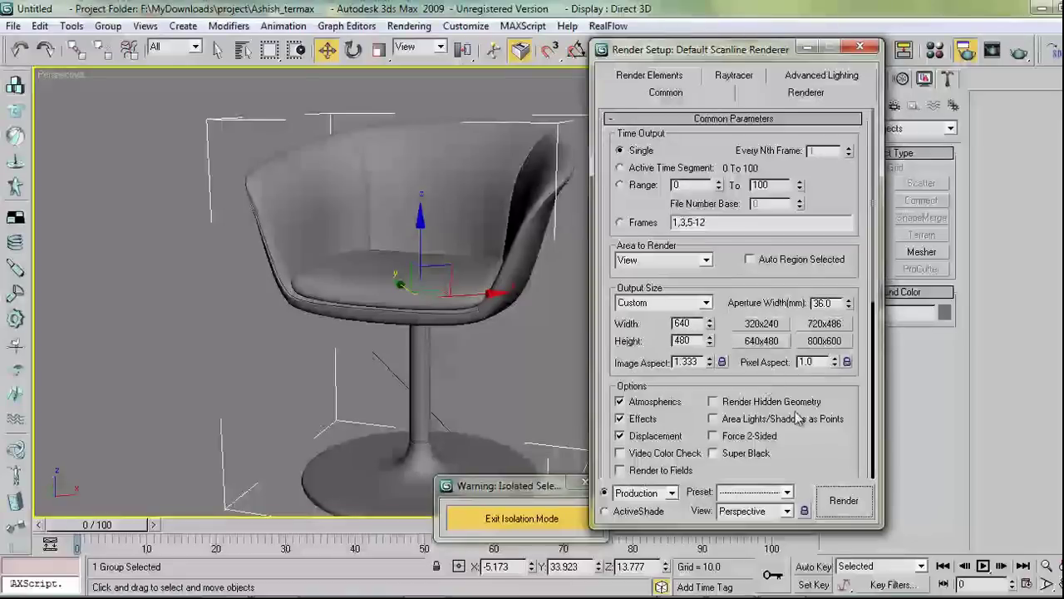
right_click(800, 416)
left_click(860, 401)
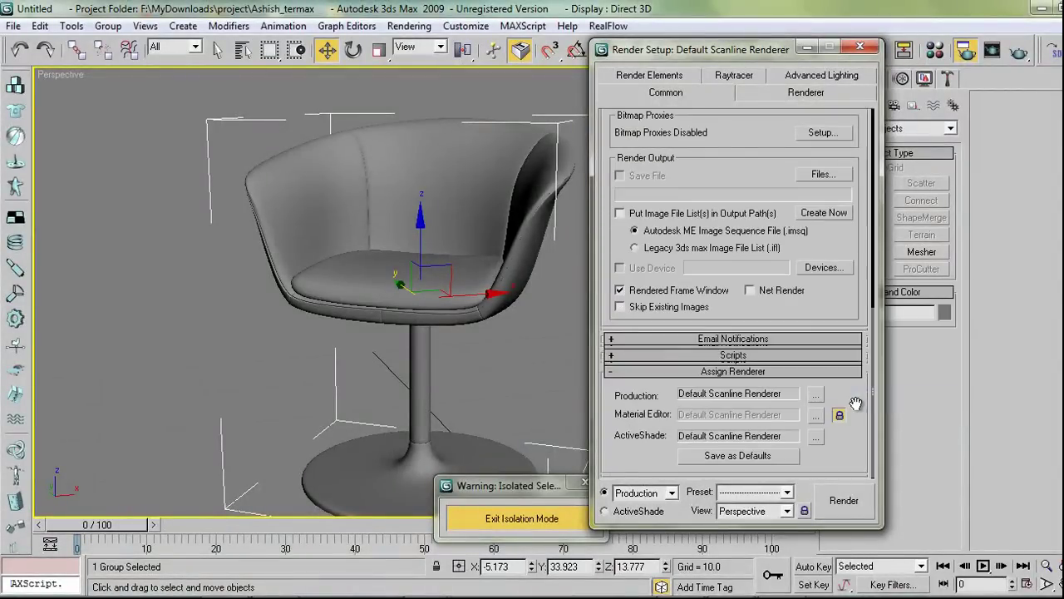
left_click(805, 393)
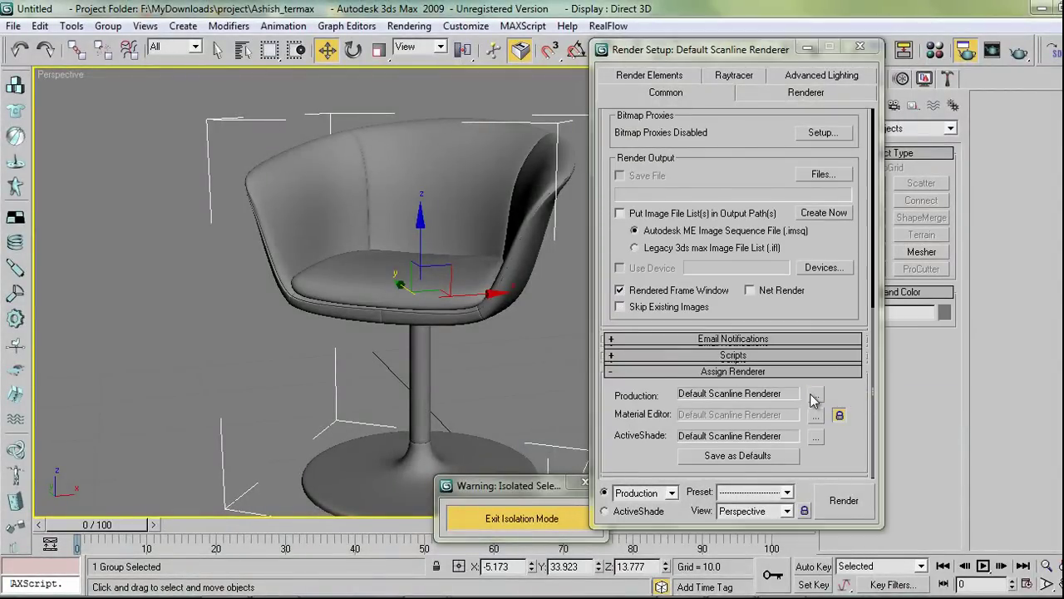
left_click(675, 195)
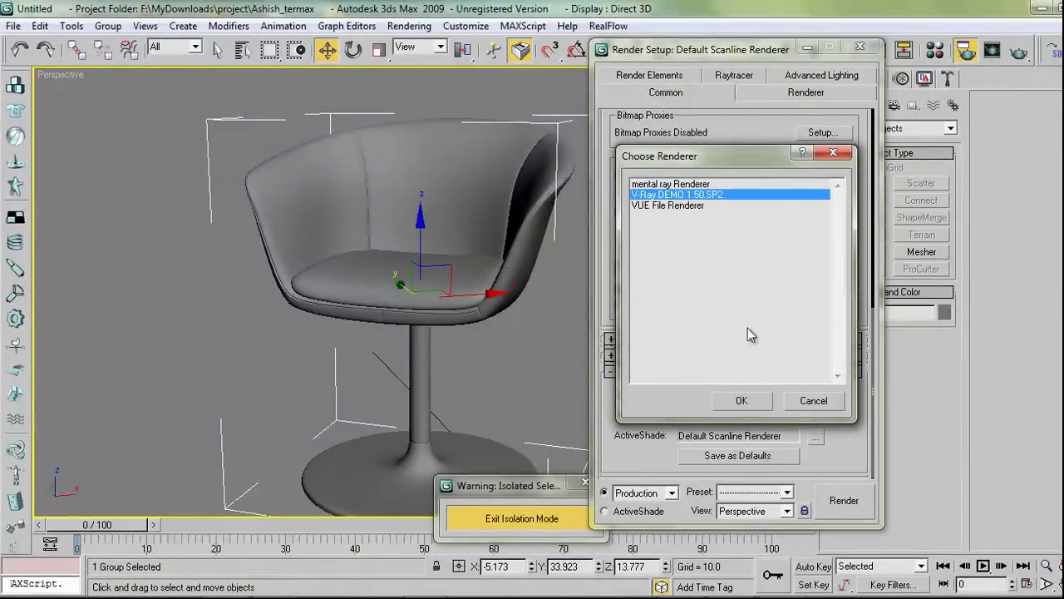
left_click(741, 401)
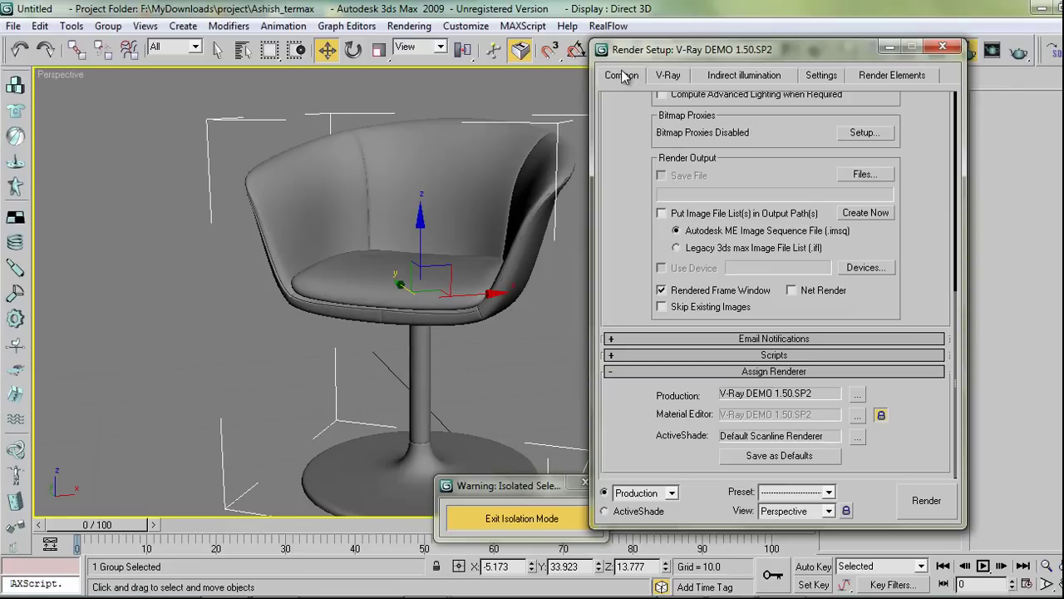
Turn off the common Effects and Displacement options, and disable displacement, default lights and hidden lights in V-Ray's global switches.
scroll(632, 148, "up", 4)
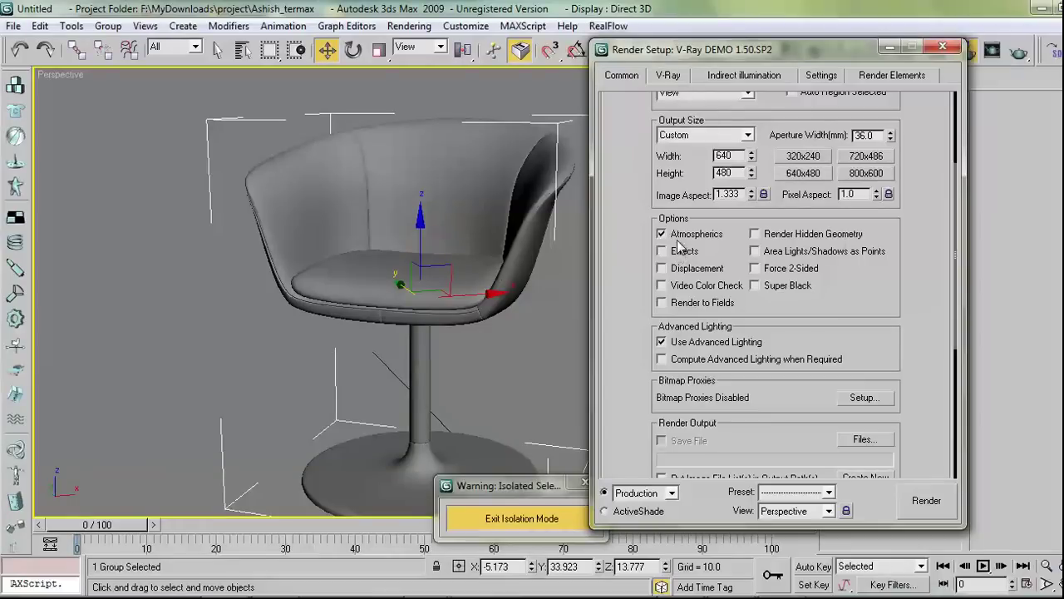
left_click(668, 75)
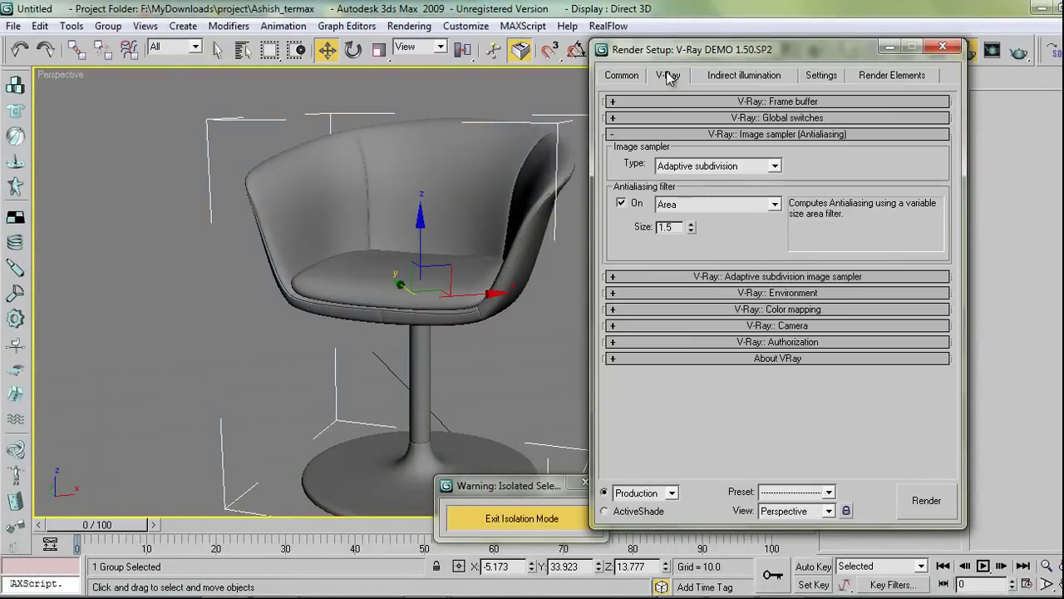
left_click(787, 119)
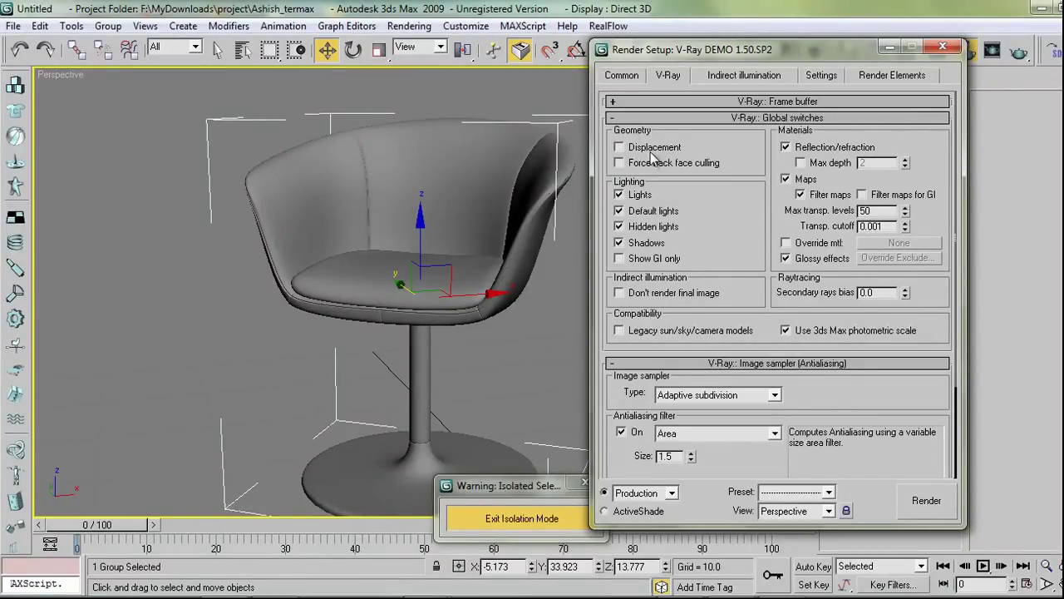
left_click(646, 214)
Set the V-Ray image sampler type to Adaptive DMC and the antialiasing filter to Mitchell-Netravali.
scroll(706, 249, "down", 3)
left_click(716, 276)
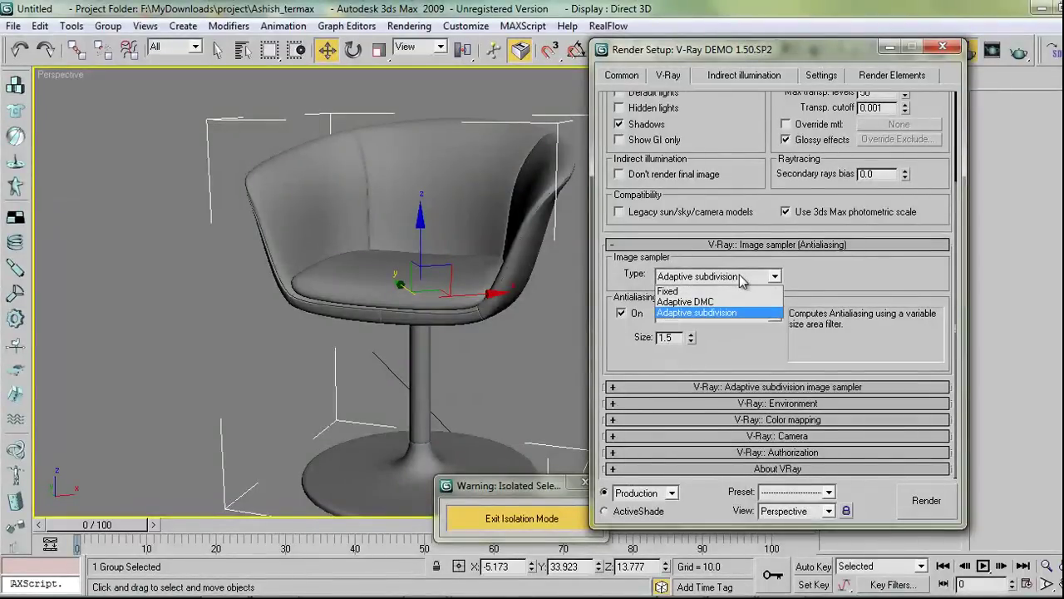
left_click(718, 300)
left_click(726, 315)
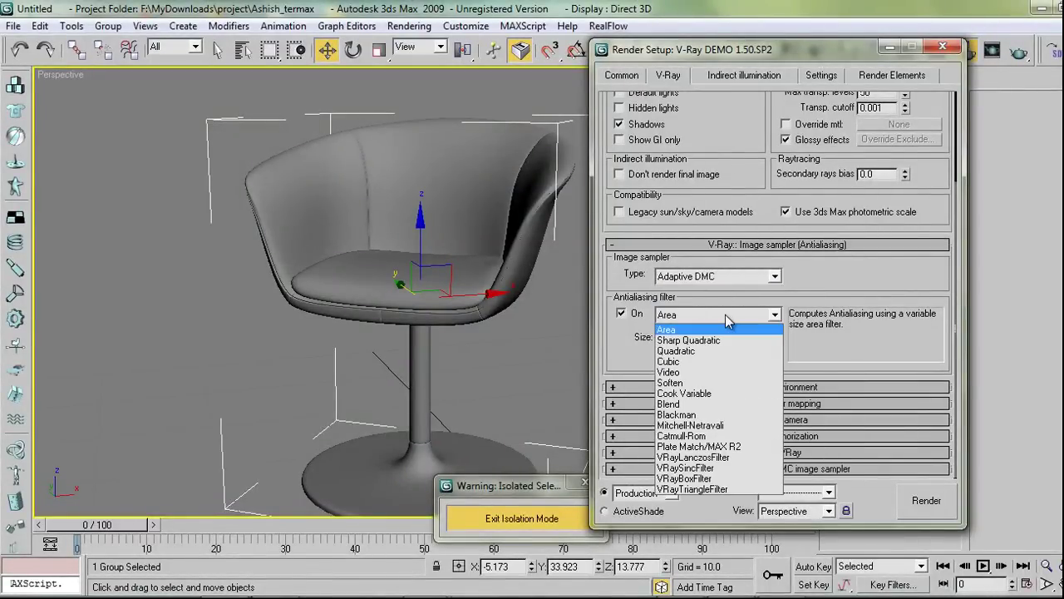
left_click(717, 425)
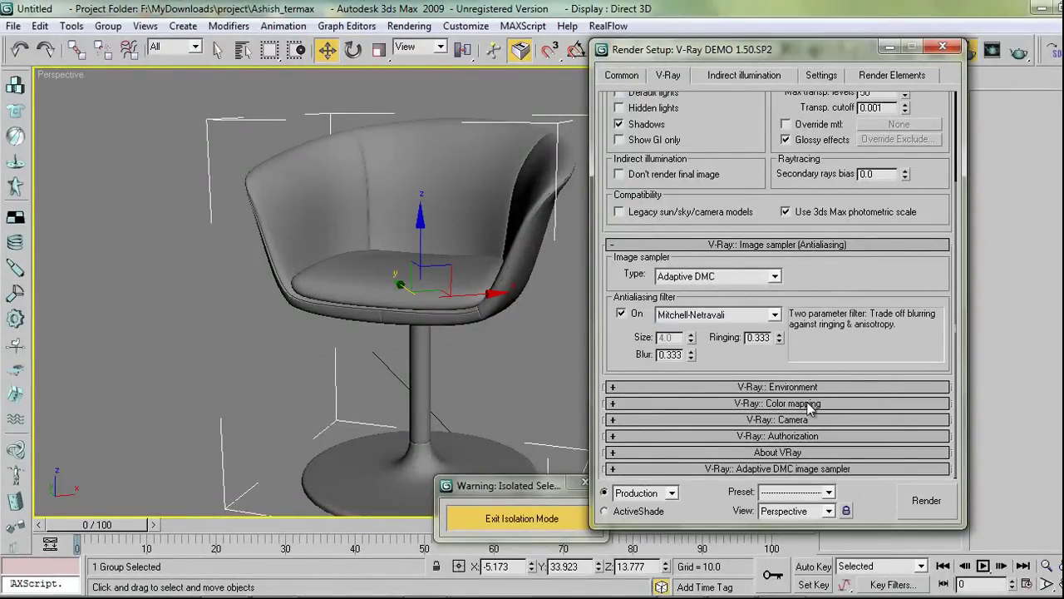
Set the V-Ray color mapping type to Exponential.
left_click(810, 405)
left_click(695, 409)
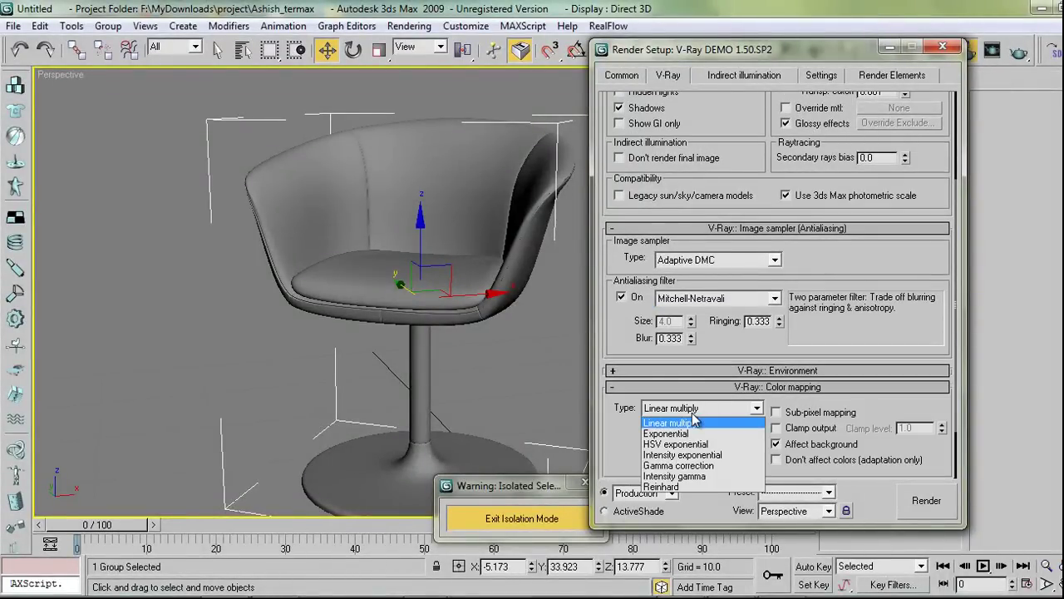
left_click(670, 433)
left_click_drag(617, 386, 617, 316)
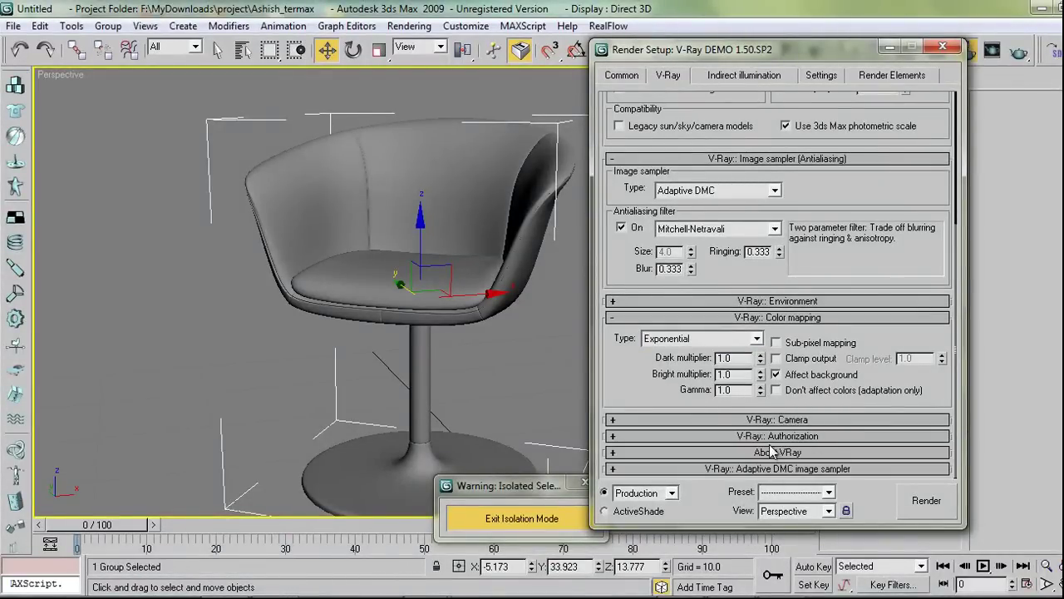
Enable V-Ray indirect illumination and set the GI engine for secondary bounces to Light cache.
left_click(725, 82)
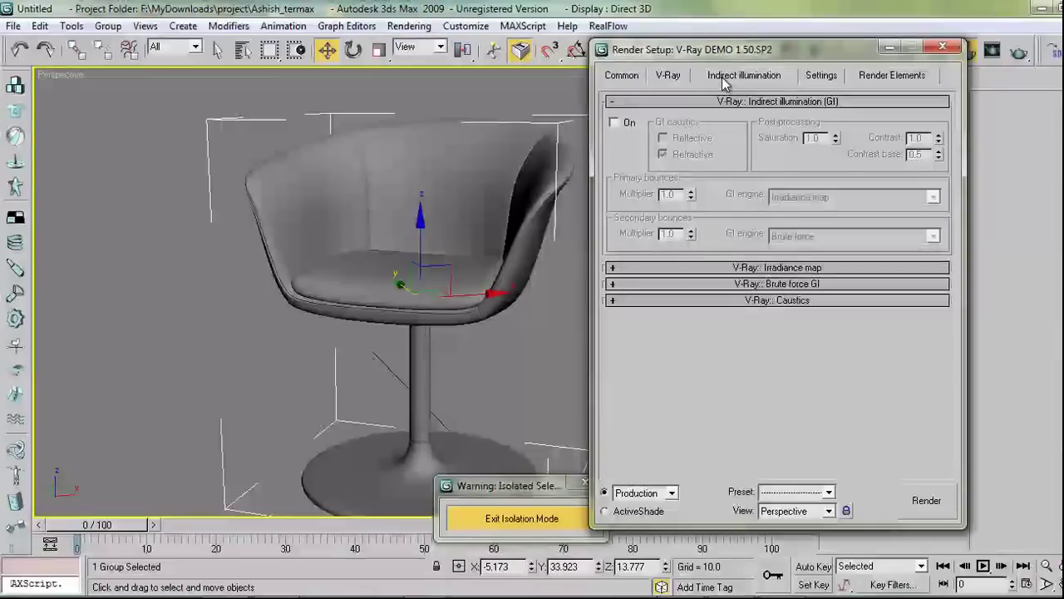
left_click(615, 123)
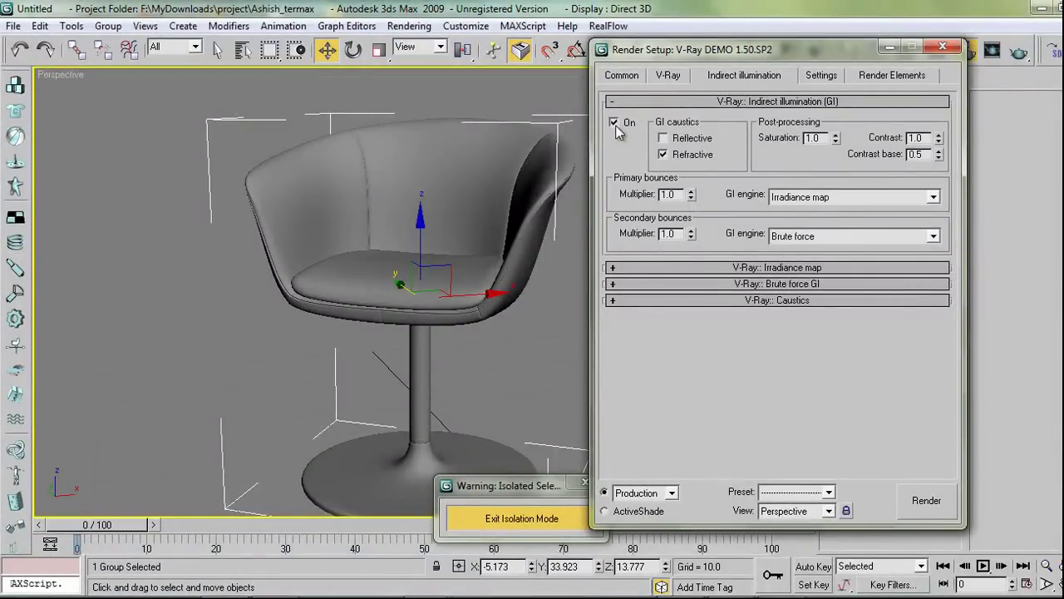
left_click(805, 238)
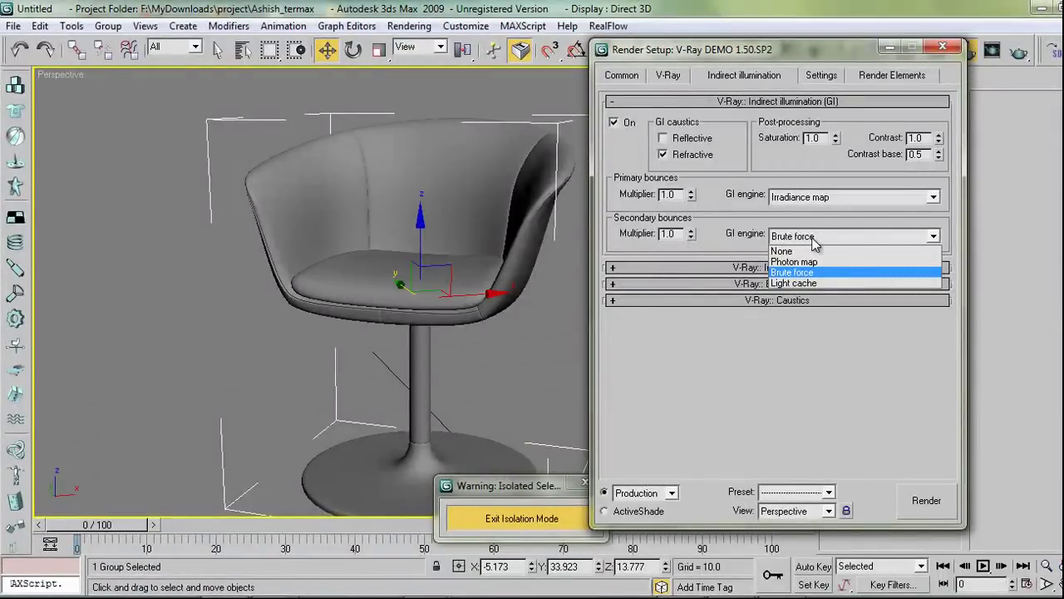
left_click(811, 283)
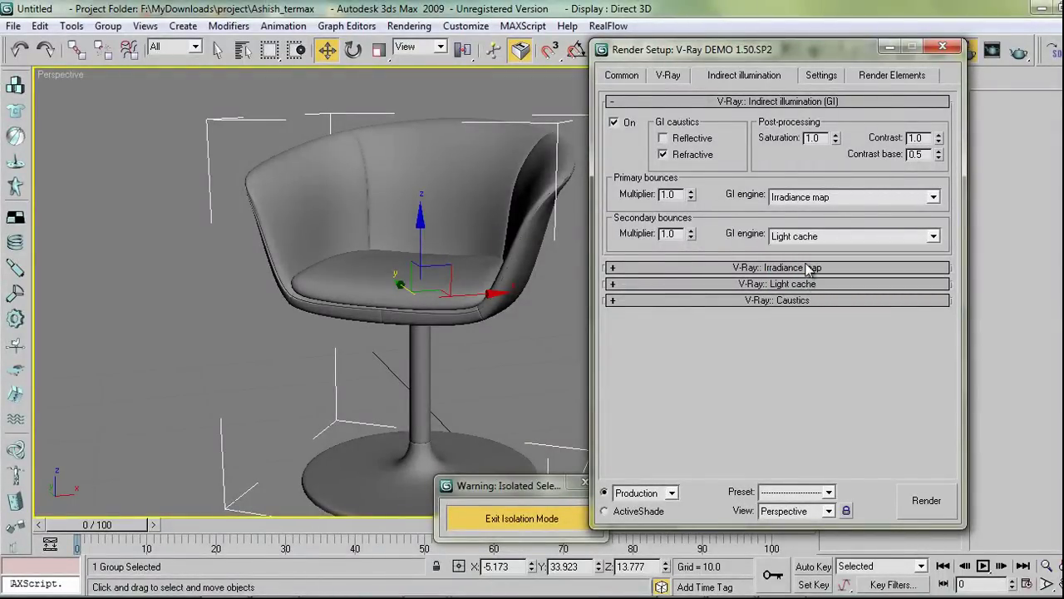
Set the irradiance map preset to Low and enable its Show calc. phase option.
left_click(808, 268)
left_click(801, 131)
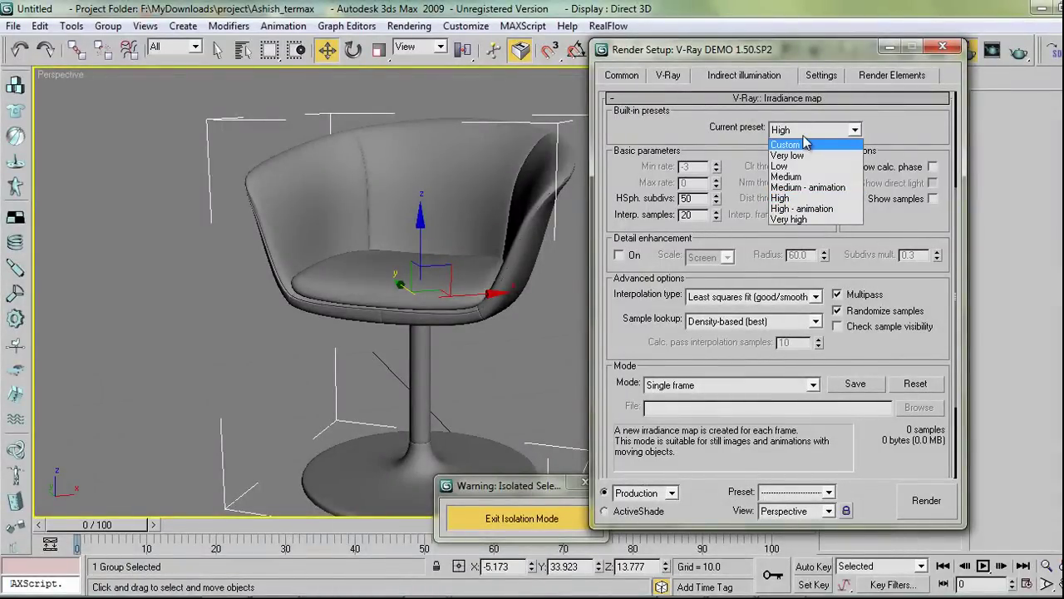
left_click(781, 165)
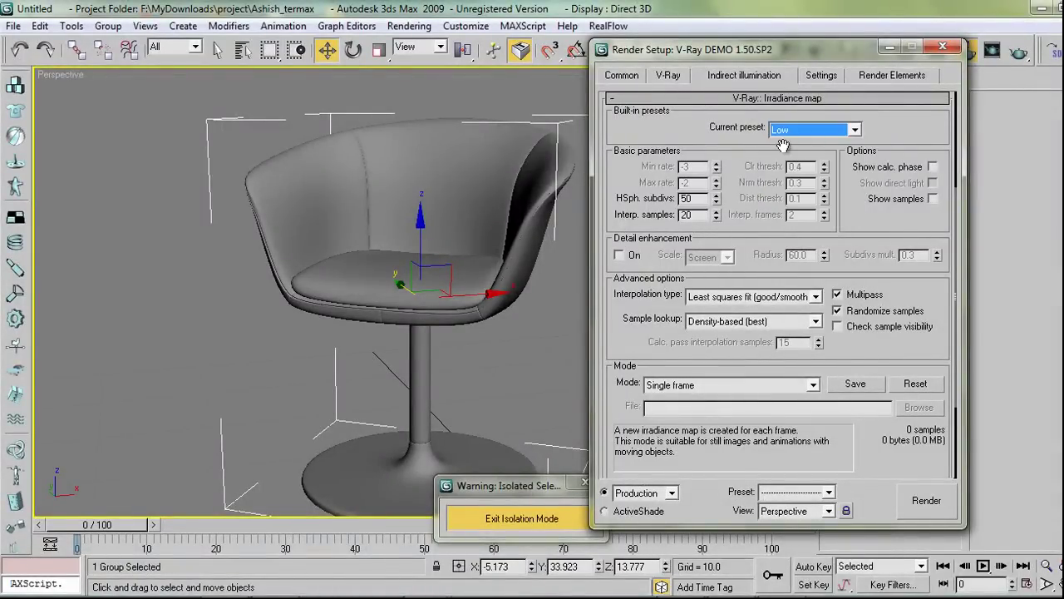
left_click(800, 130)
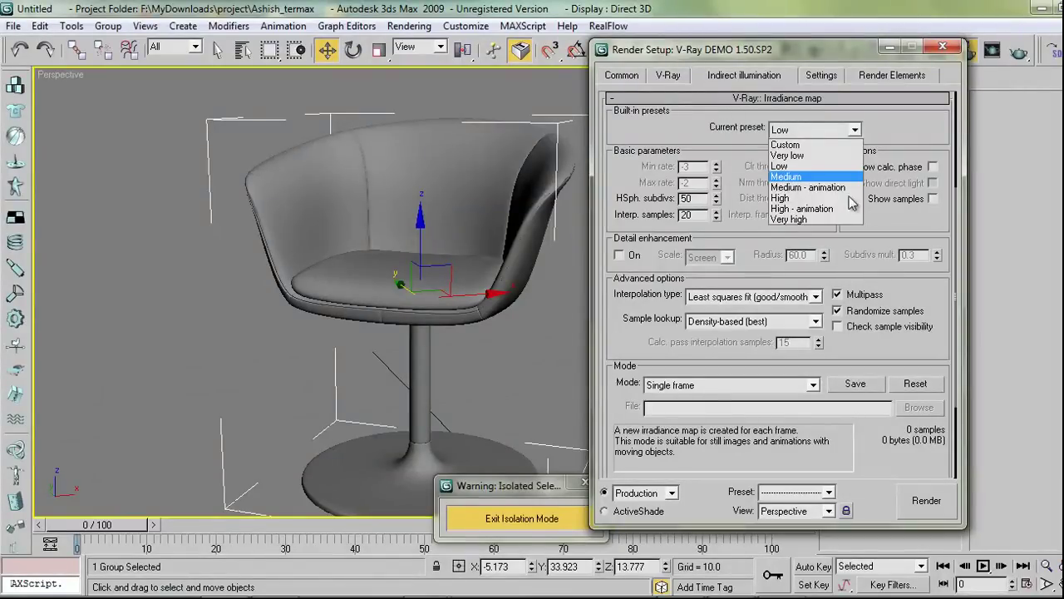
left_click(785, 169)
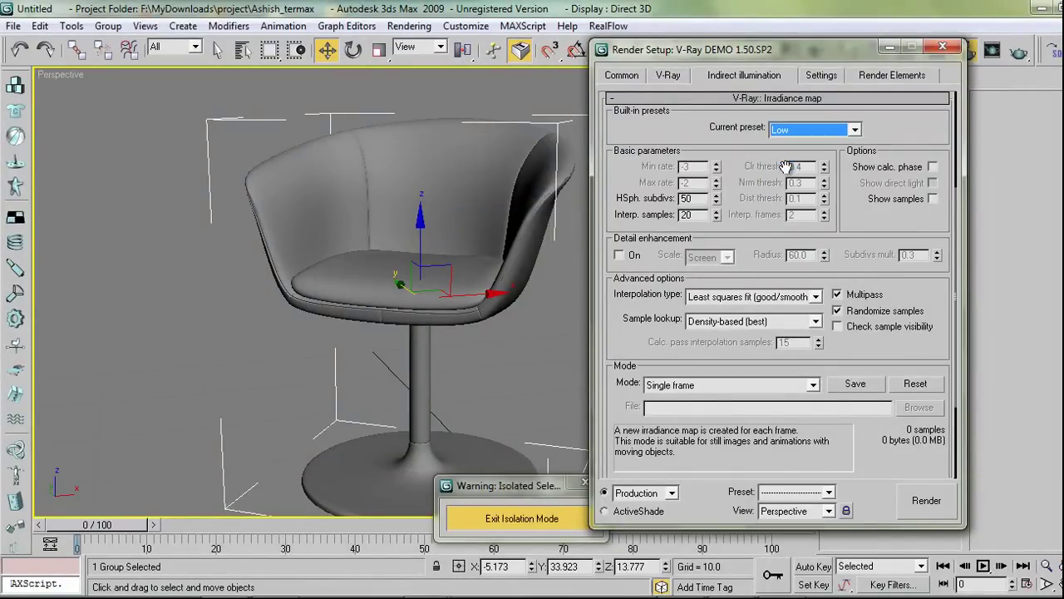
left_click(933, 167)
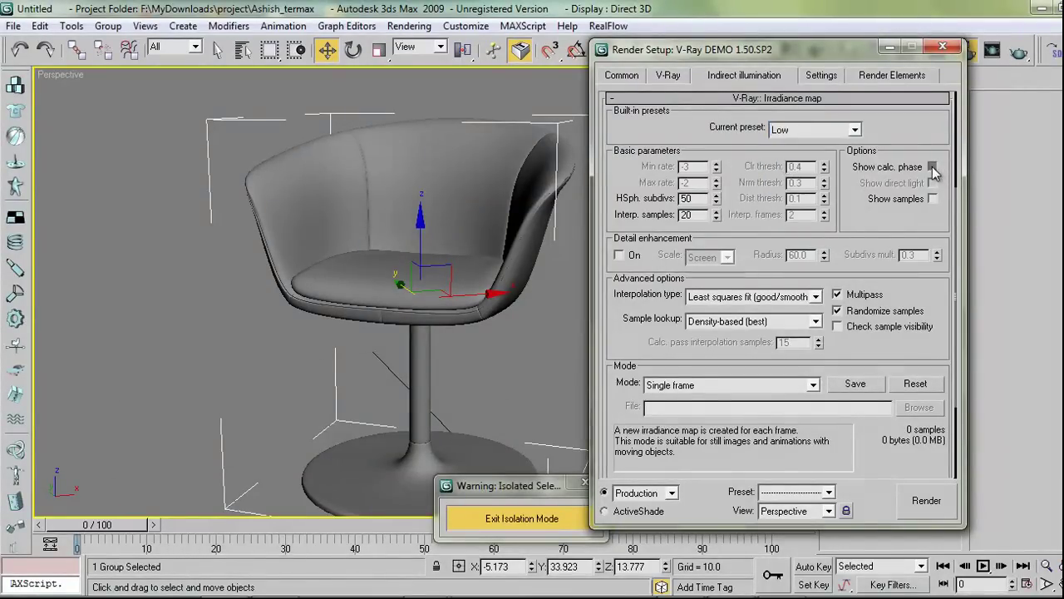
Set the light cache subdivs to 500 and enable its Show calc. phase option.
left_click_drag(915, 180, 873, 83)
left_click(805, 449)
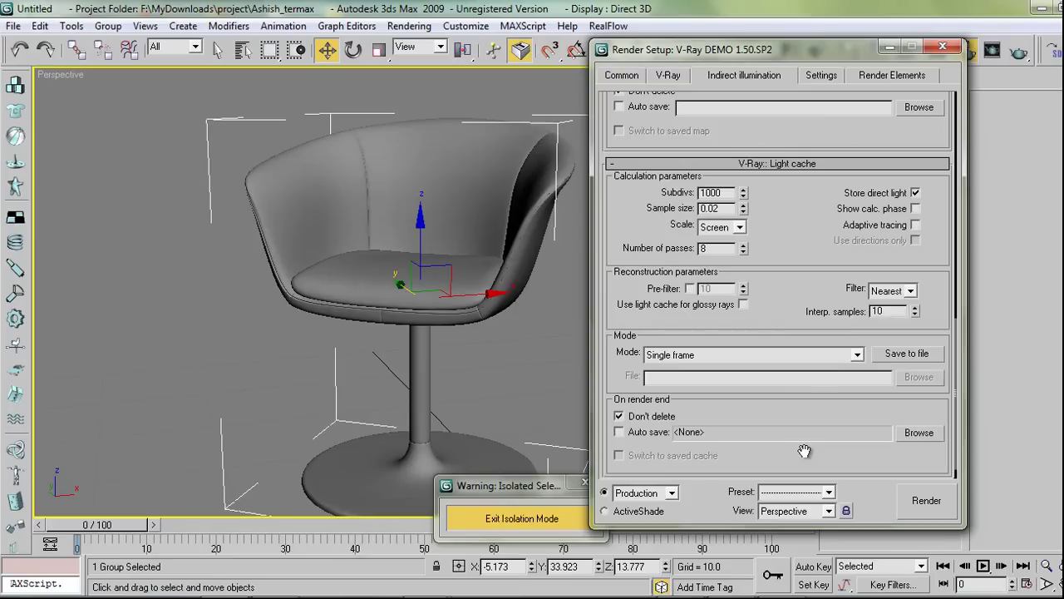
left_click(725, 192)
type("500")
left_click(915, 208)
scroll(801, 247, "down", 1)
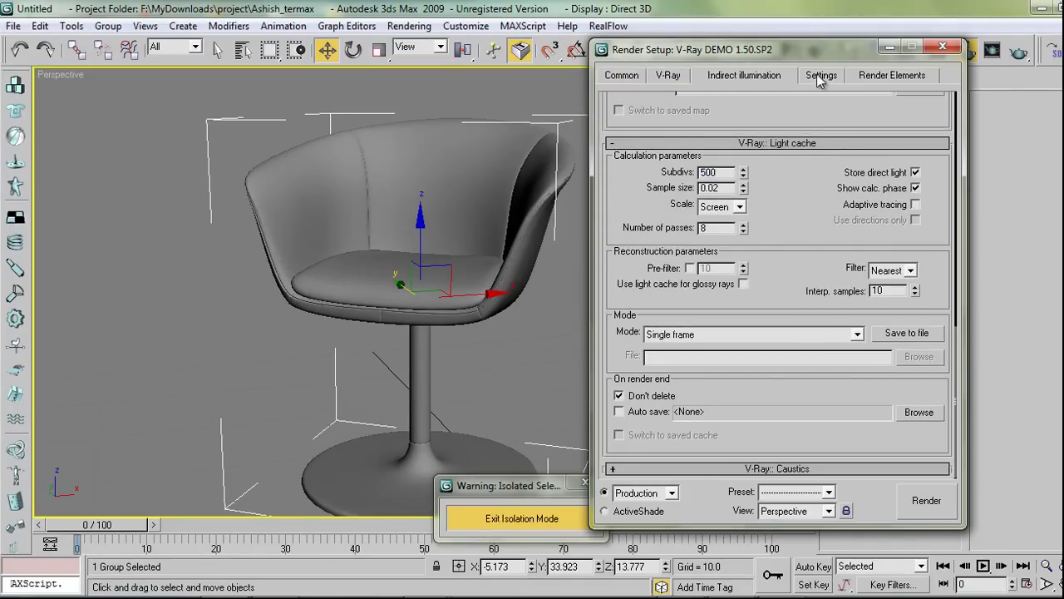
Set the V-Ray render region size to 32 in the system settings, and close the render setup.
left_click(821, 75)
double_click(819, 234)
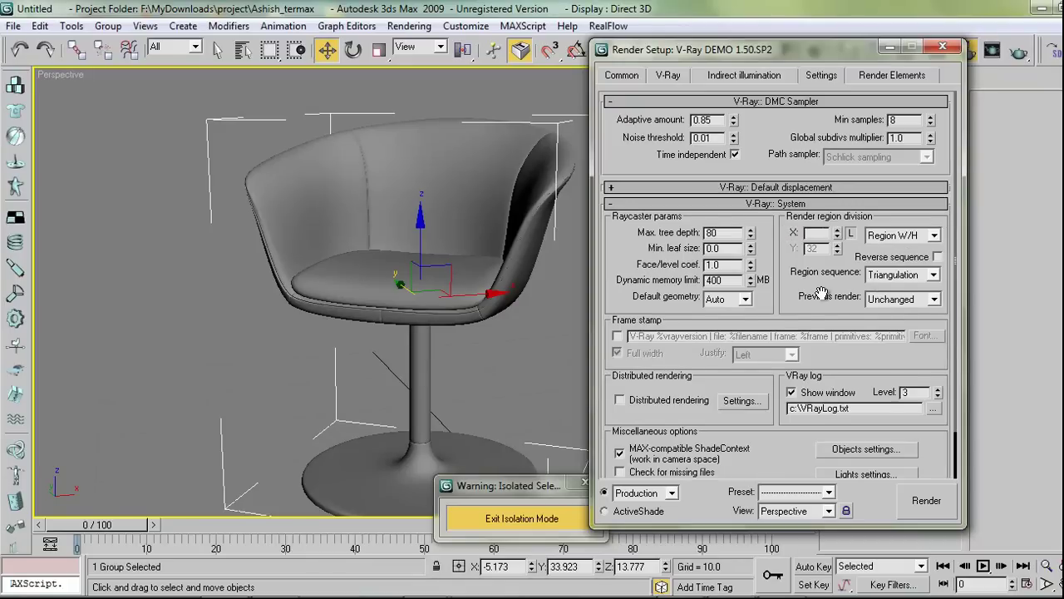
scroll(819, 287, "down", 1)
left_click(889, 75)
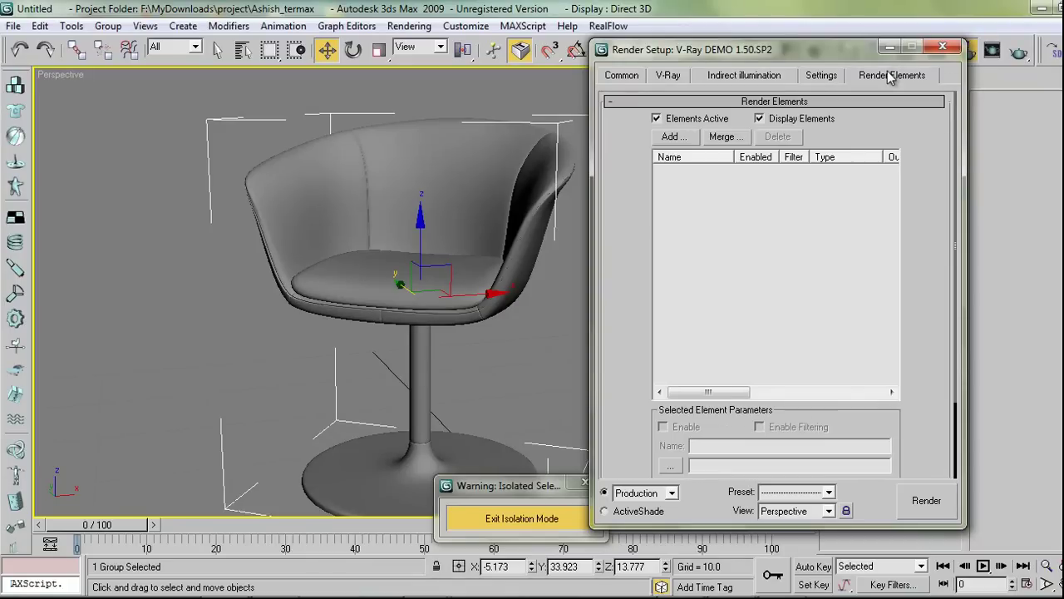
left_click(944, 46)
Open the Chair group and select the chair's curved seat shell.
left_click(586, 310)
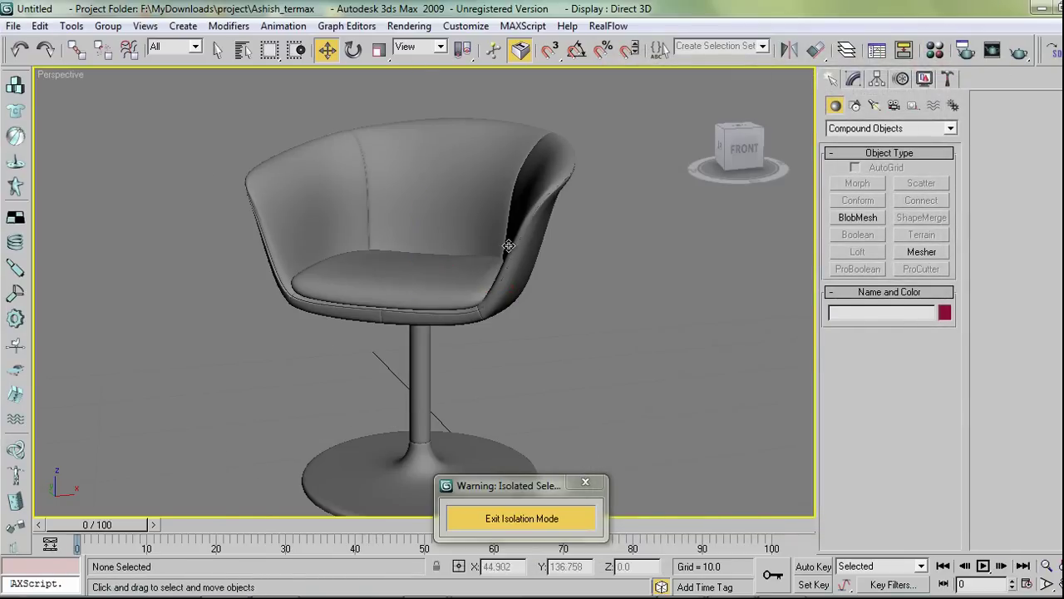
left_click(509, 248)
left_click(119, 28)
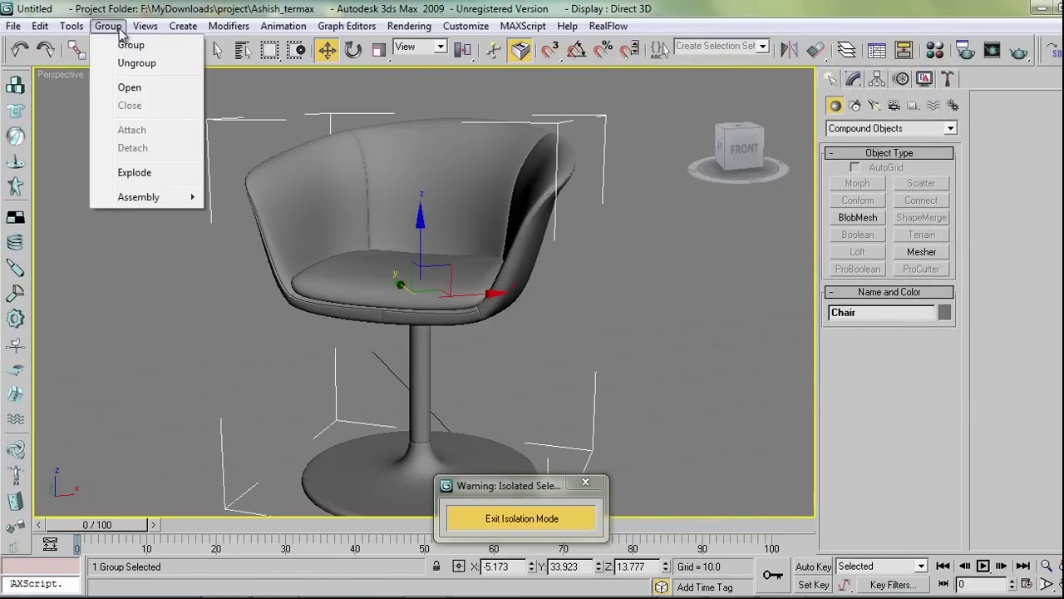
left_click(129, 87)
left_click(302, 226)
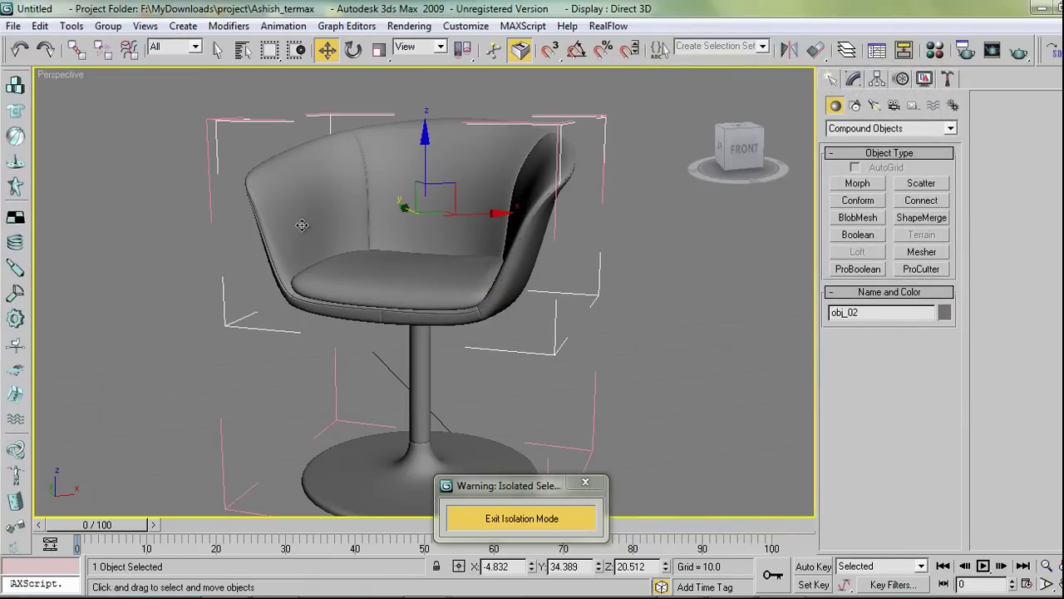
Open the material editor and change the first sample material's type to VRayMtl.
key("m")
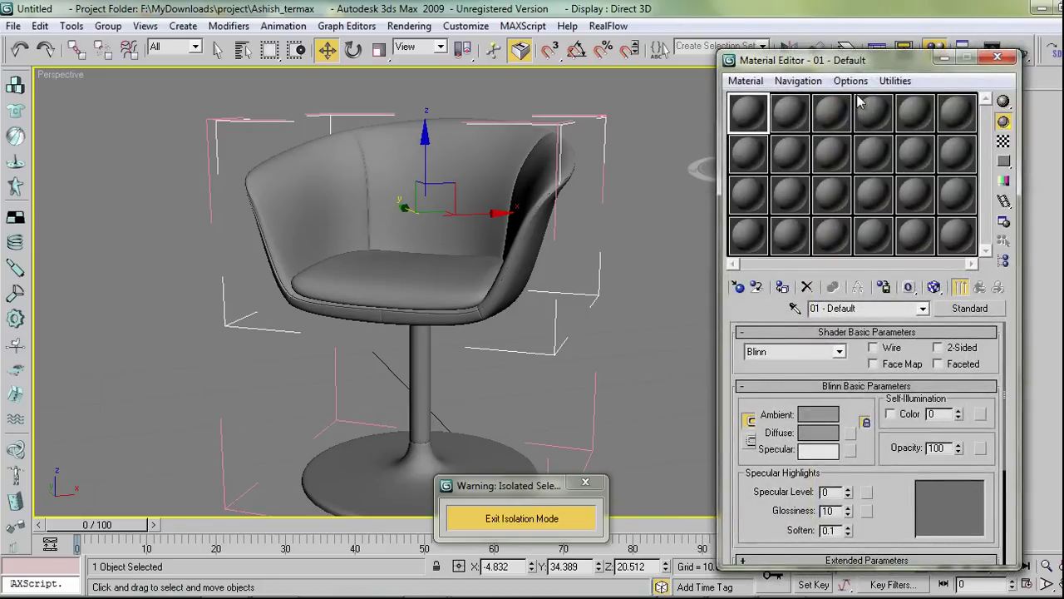
left_click(997, 57)
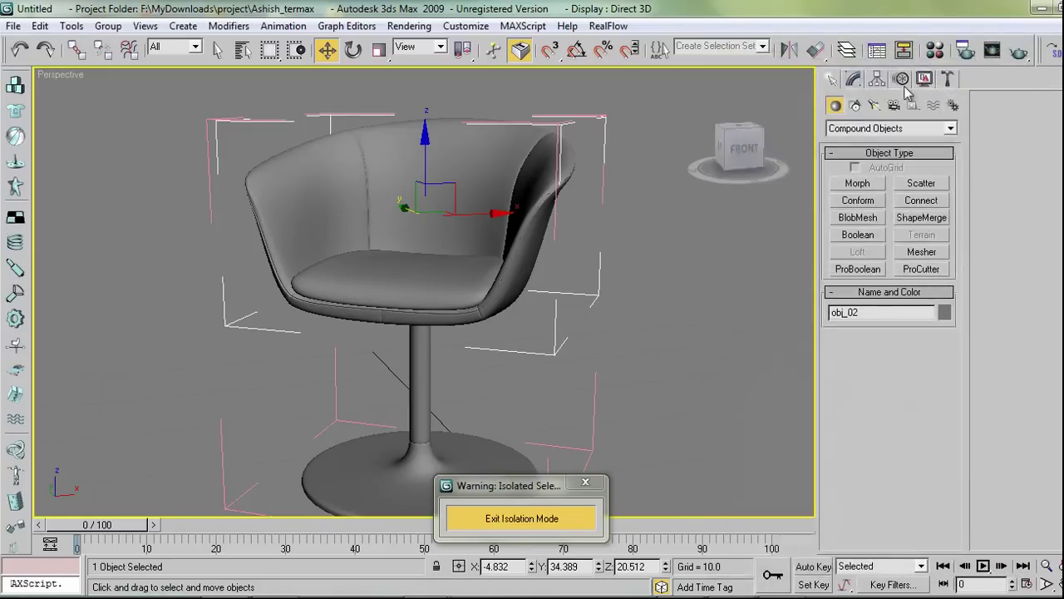
left_click(934, 52)
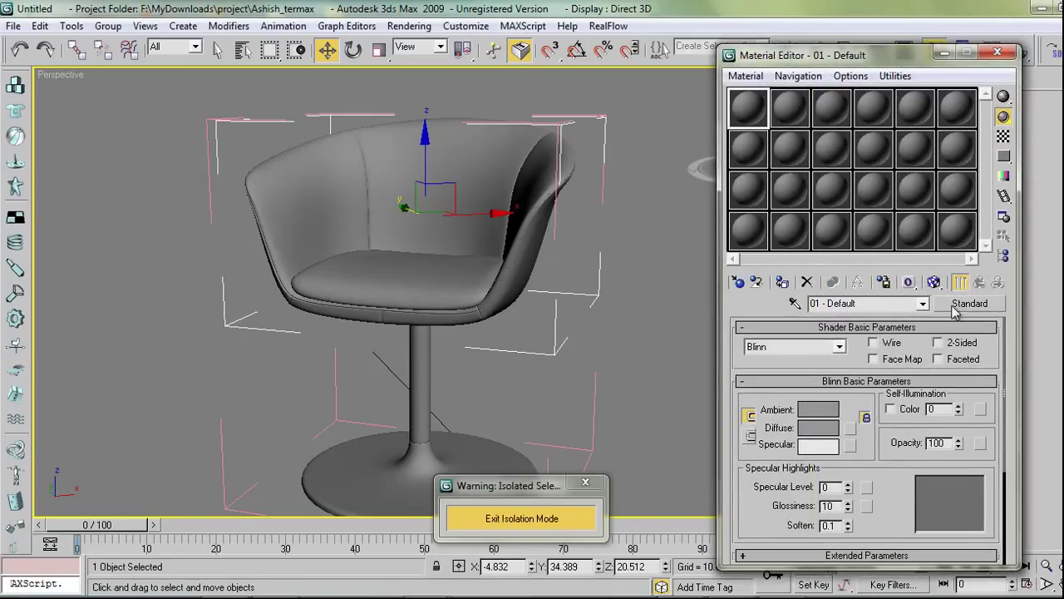
left_click(956, 306)
left_click(390, 341)
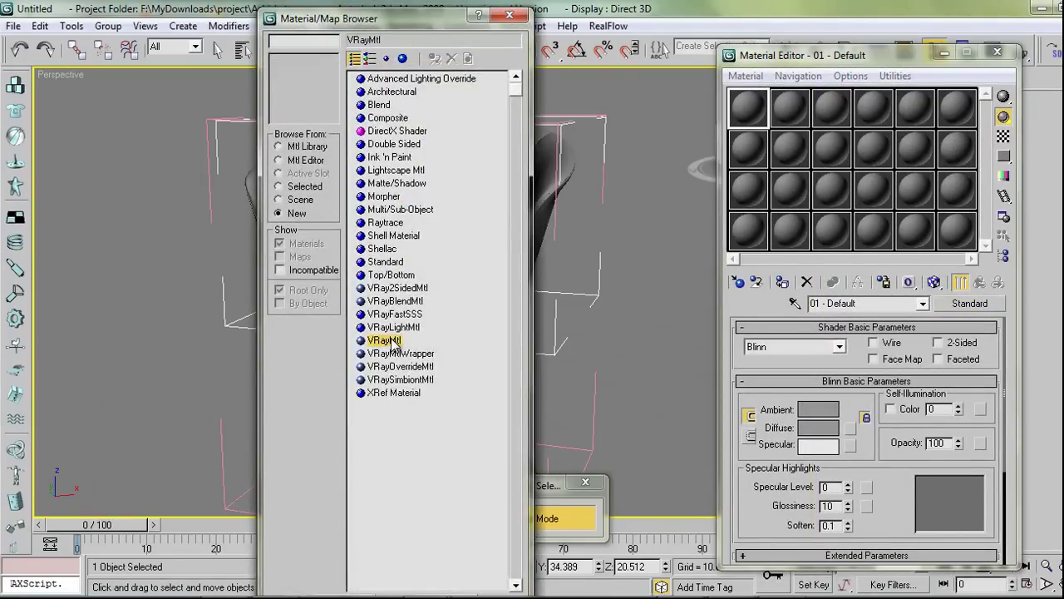
double_click(386, 341)
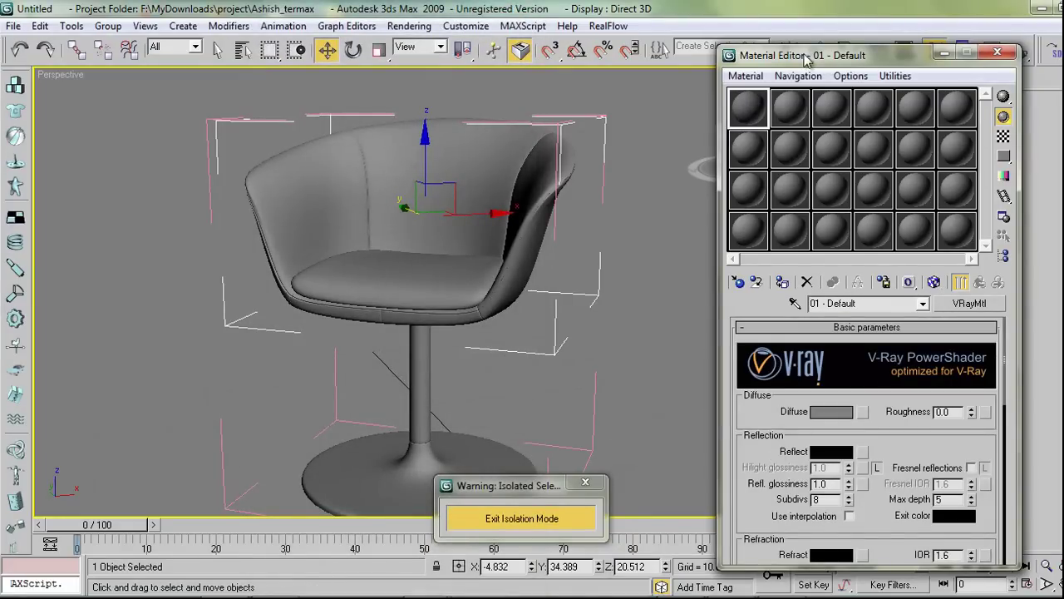
Set the first V-Ray material's diffuse color to pure red (255, 0, 0).
left_click_drag(805, 59, 802, 37)
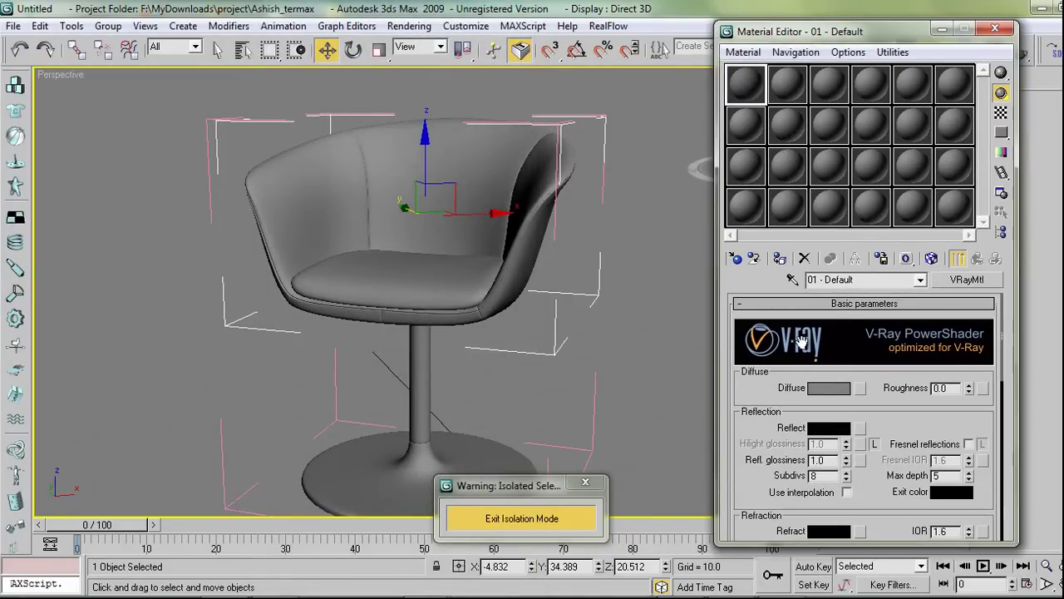
left_click(822, 395)
left_click_drag(420, 162, 474, 106)
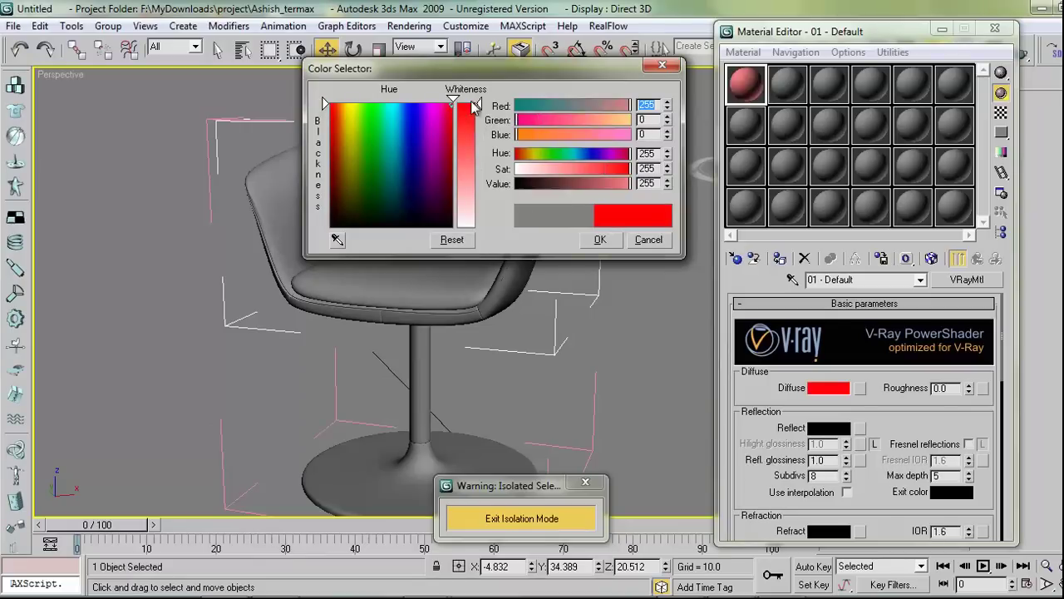
left_click(600, 240)
Rename the red material as Red and assign it to the chair's curved seat shell.
left_click(636, 280)
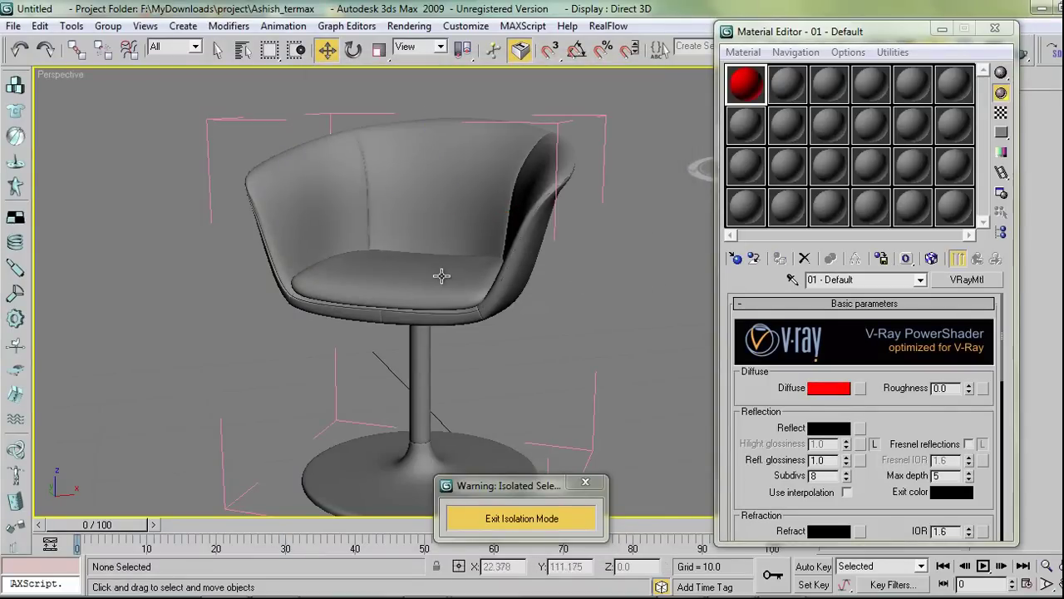
left_click(320, 184)
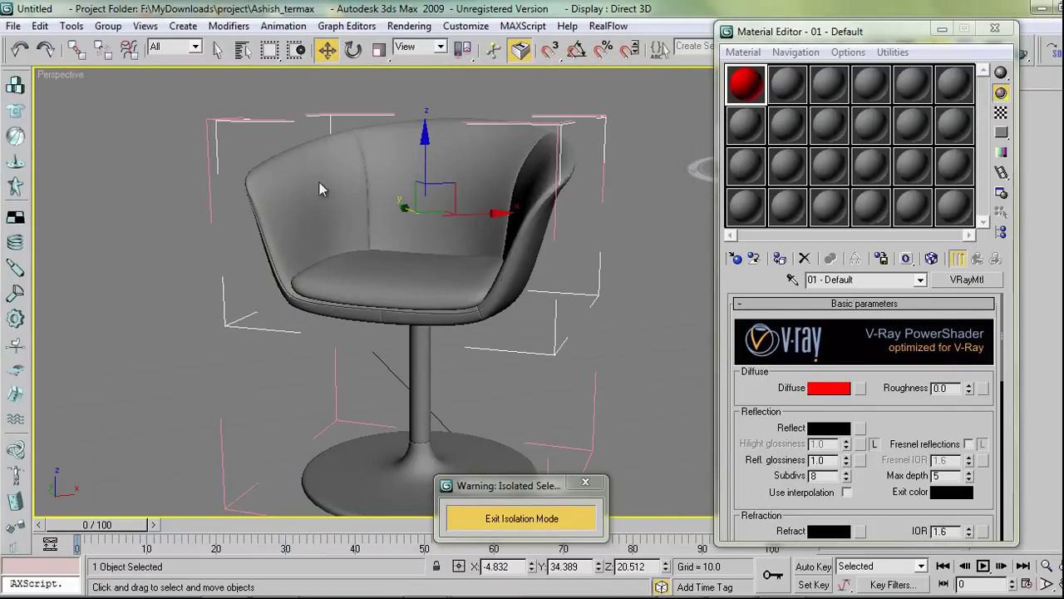
left_click(780, 259)
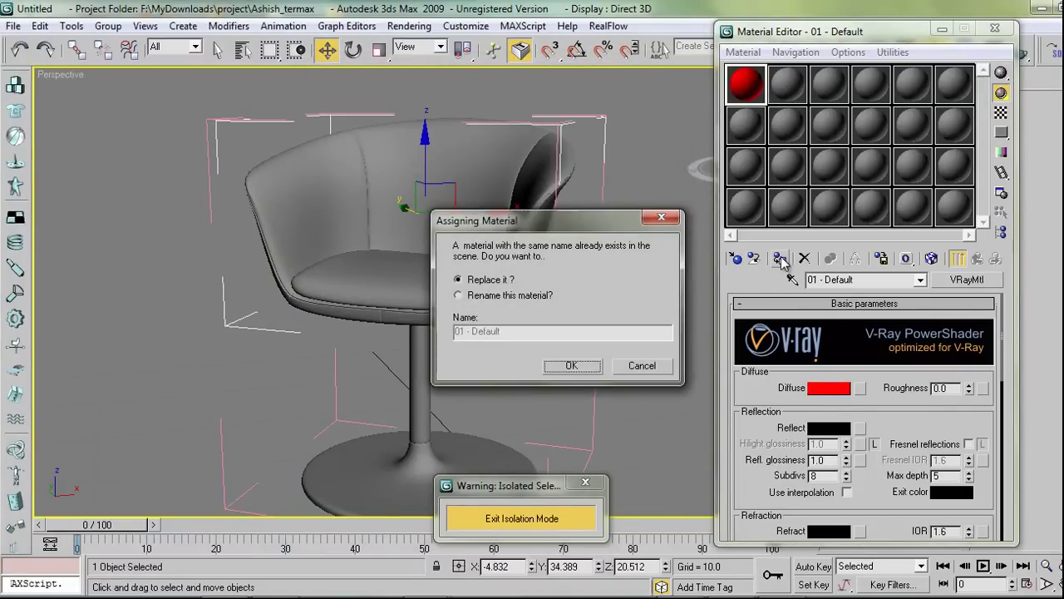
left_click(642, 368)
left_click(862, 279)
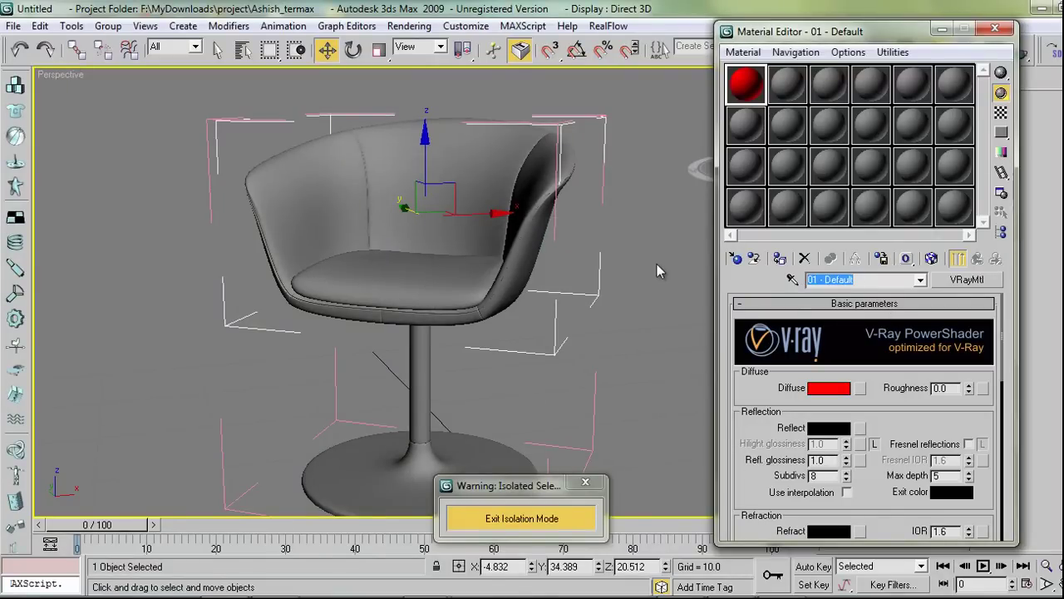
type("Red")
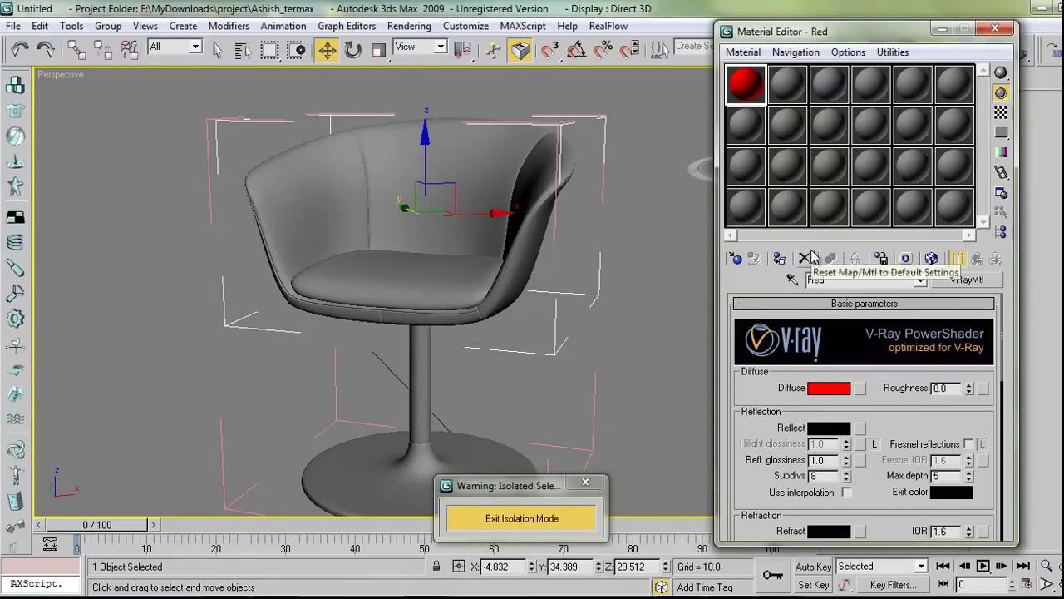
left_click(779, 258)
Select the seat cushion and change the first material in the second sample row to VRayMtl.
left_click(602, 269)
left_click(469, 275)
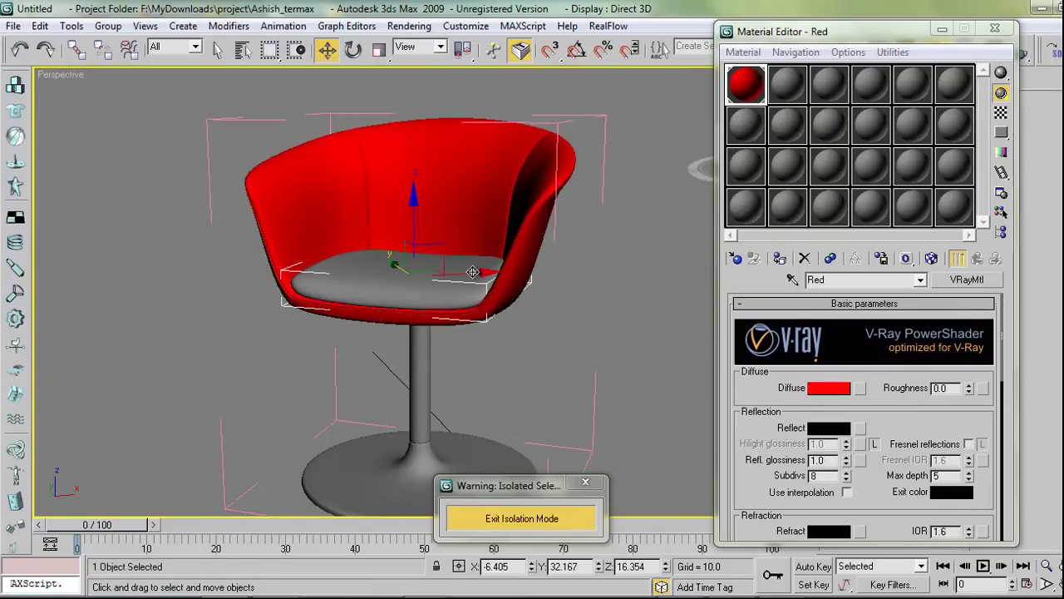
left_click(746, 124)
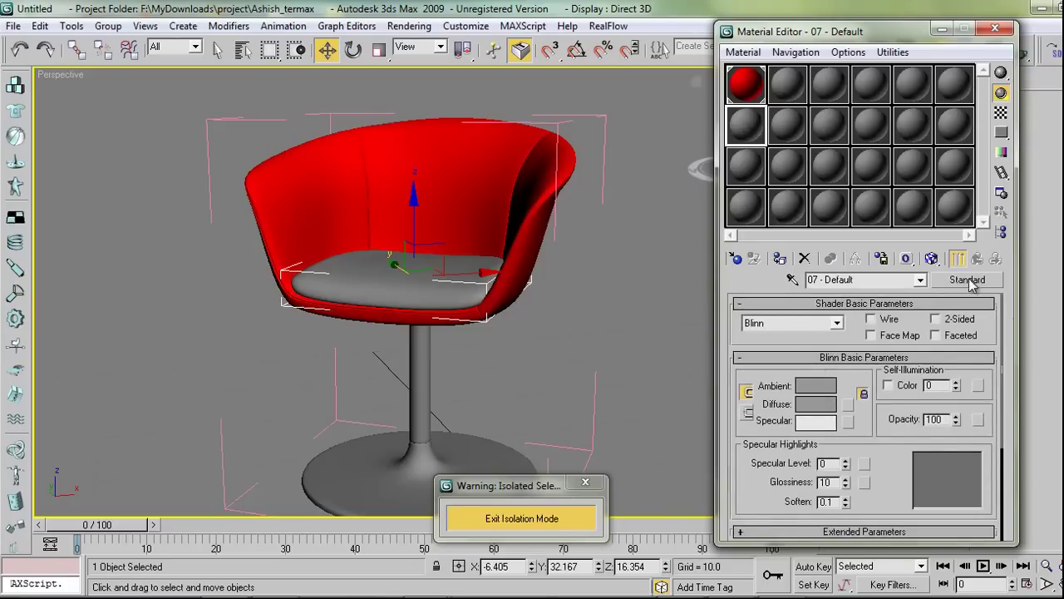
left_click(745, 91)
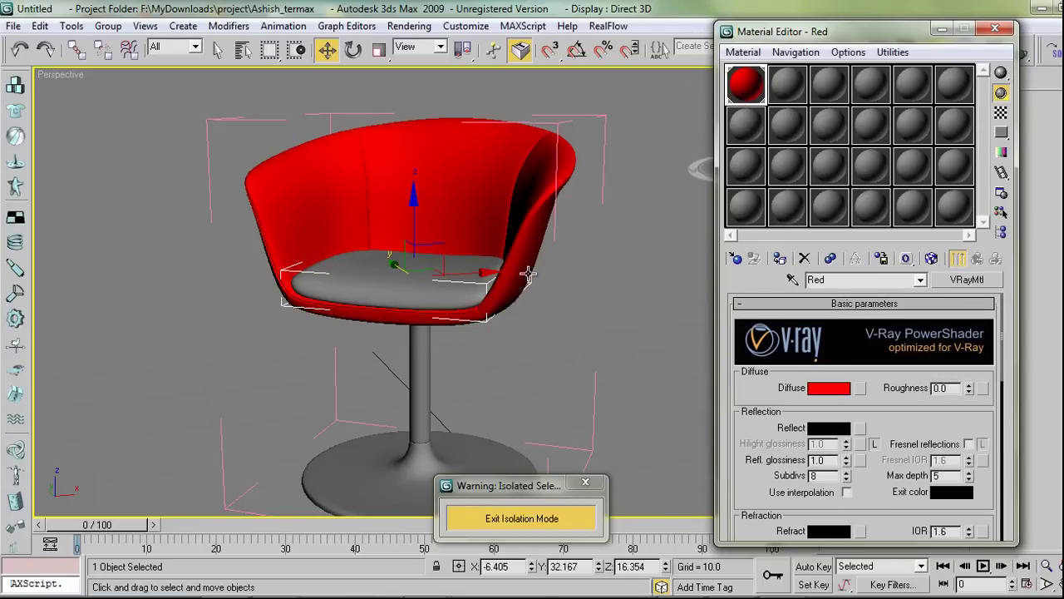
left_click(759, 132)
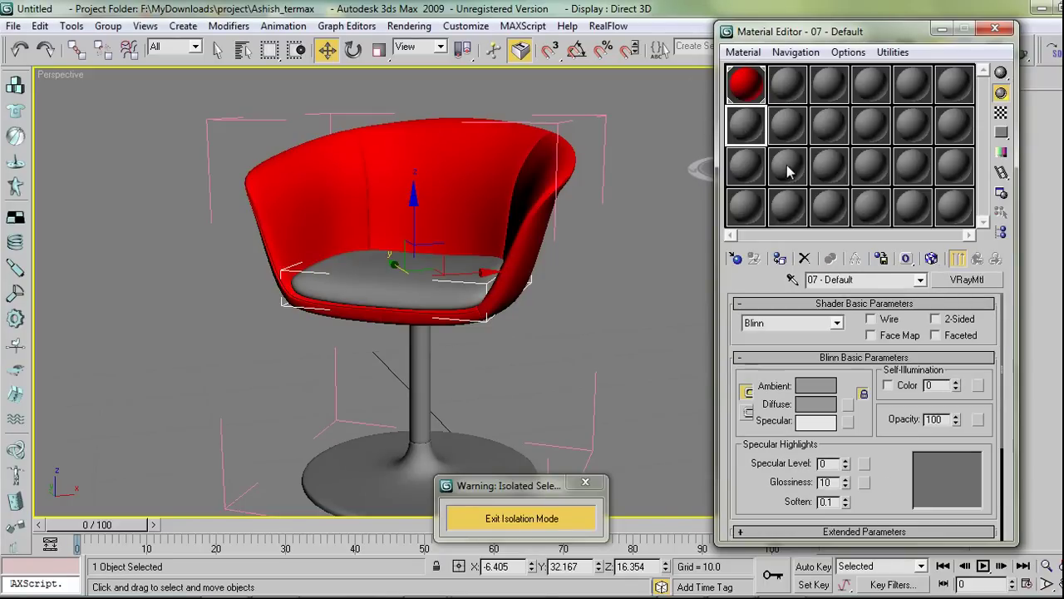
left_click(965, 281)
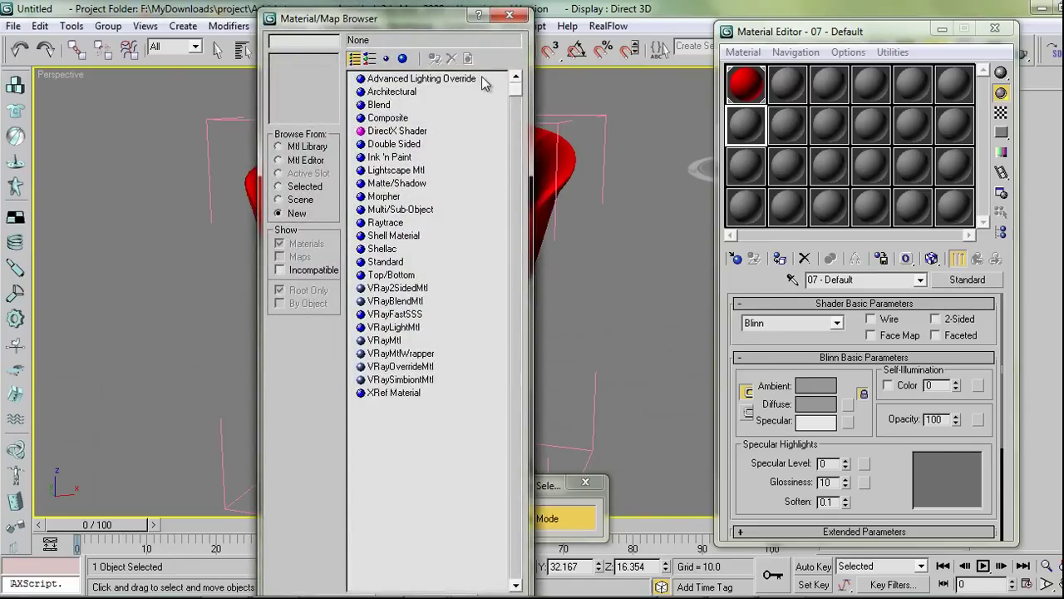
left_click(384, 341)
double_click(384, 340)
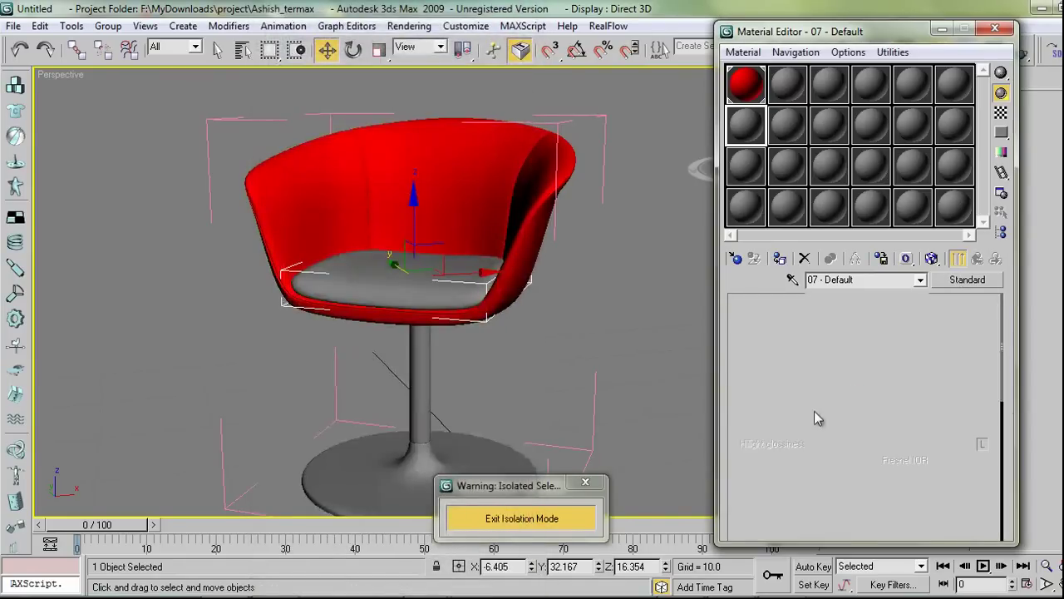
Set the second V-Ray material's diffuse color to white (255, 255, 255) and assign it to the seat cushion.
left_click(847, 389)
left_click_drag(463, 169, 469, 229)
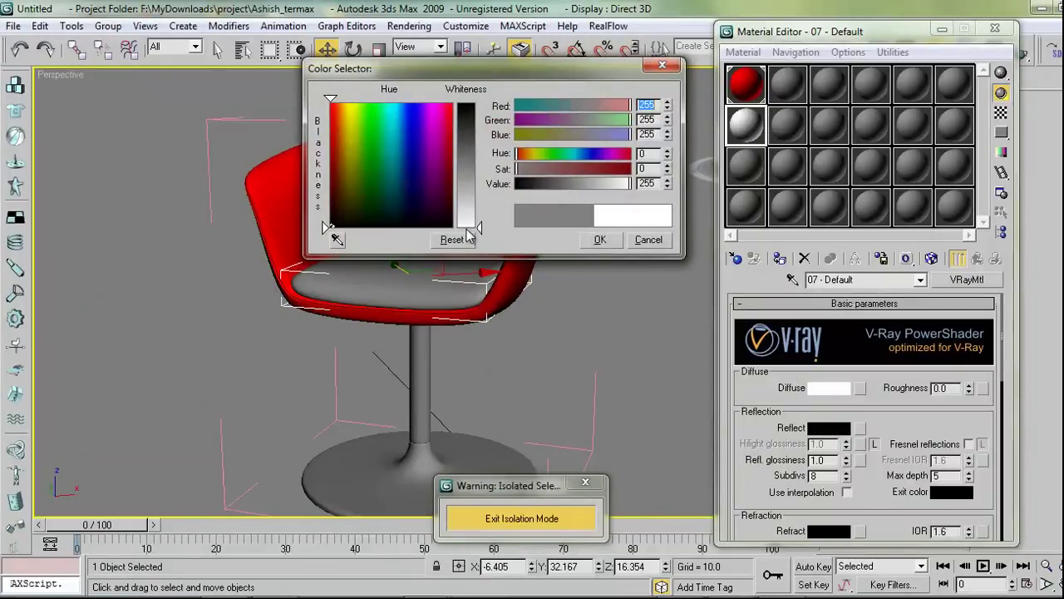
left_click(597, 241)
left_click(779, 258)
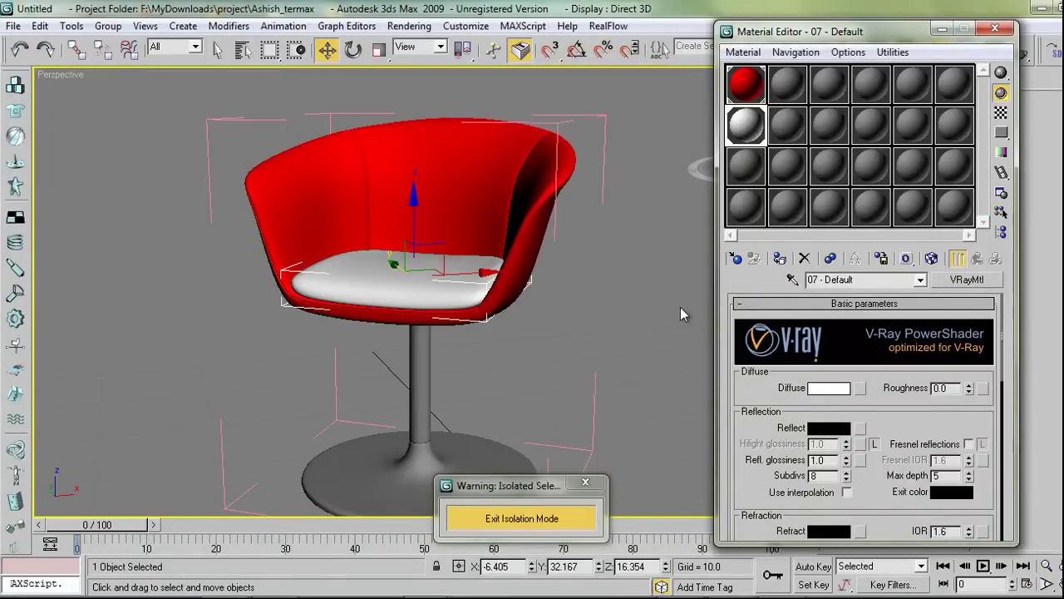
Select the chair's pedestal base and change the sample material beside the red one to VRayMtl.
left_click(681, 307)
left_click(425, 378)
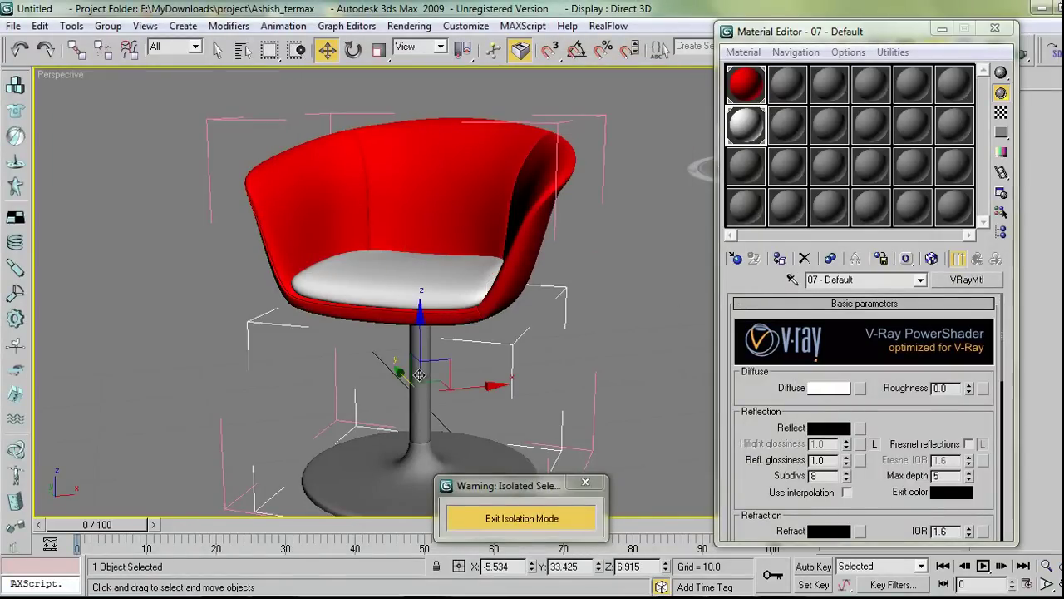
left_click(788, 84)
left_click(964, 281)
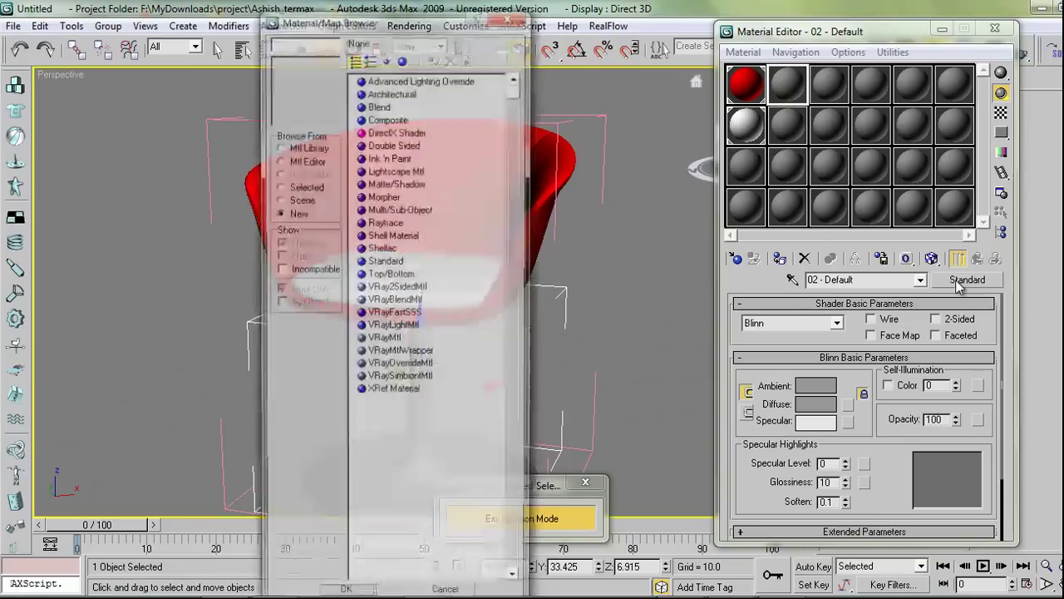
double_click(384, 340)
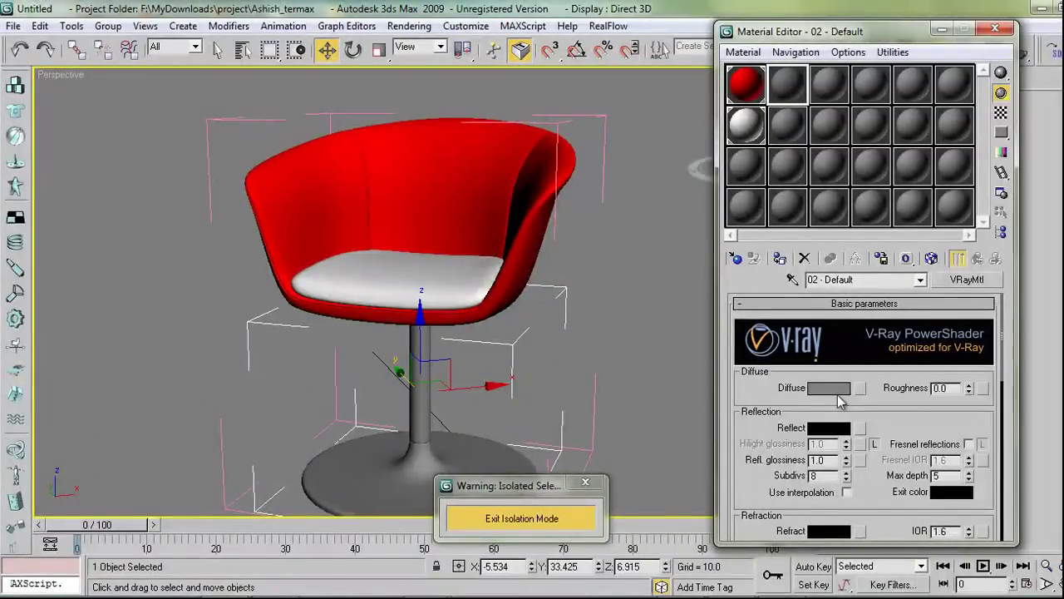
Give the pedestal material a light grey diffuse color and a reflection color with a value of 221.
left_click(836, 390)
left_click_drag(482, 167, 484, 199)
left_click(601, 239)
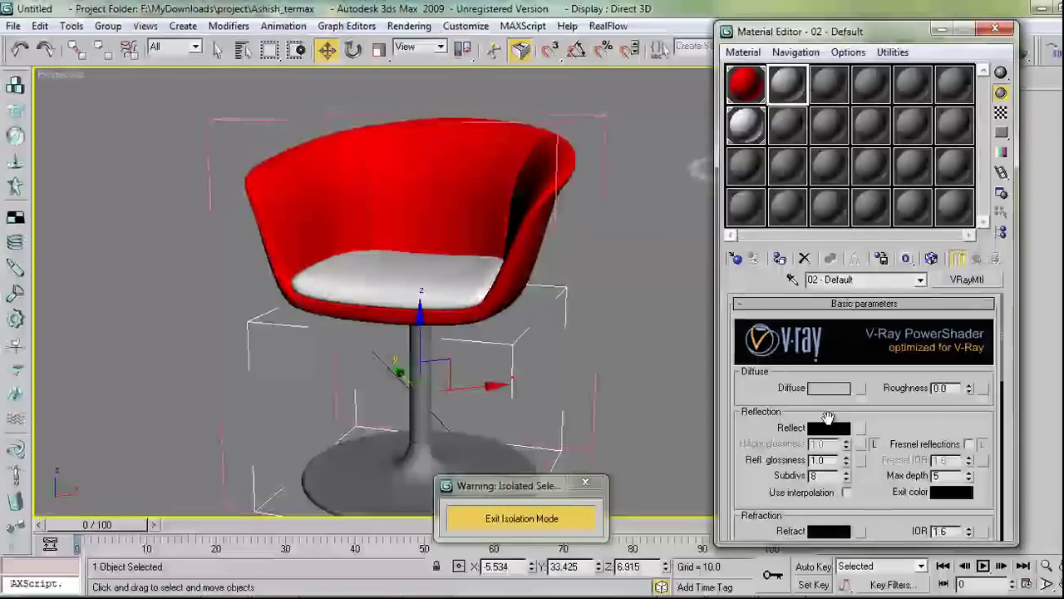
left_click(829, 427)
left_click_drag(479, 104, 479, 212)
left_click(595, 240)
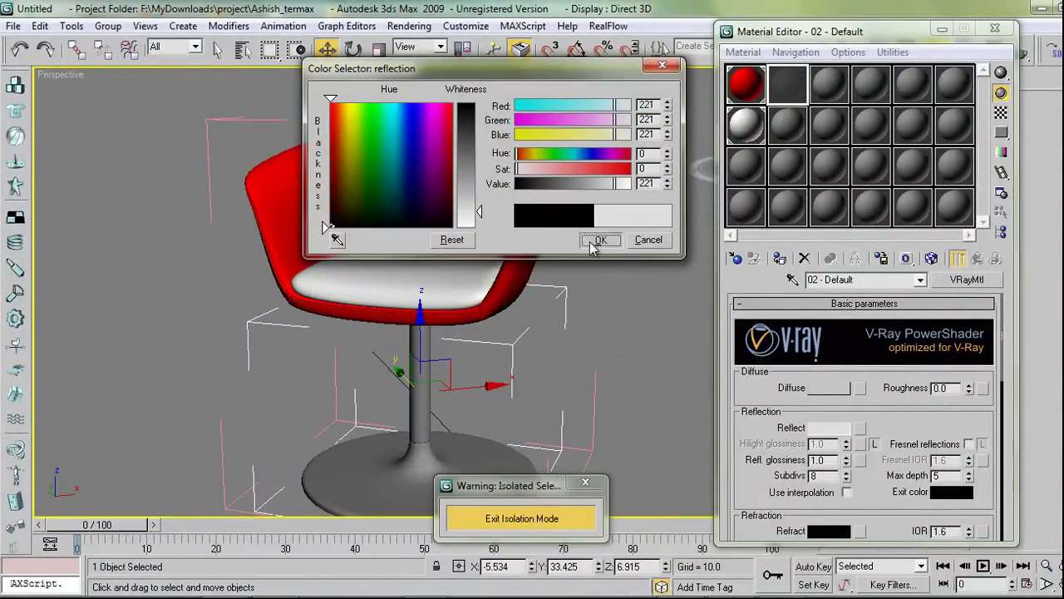
Set the pedestal material's reflection subdivs to 15.
left_click_drag(760, 447, 760, 403)
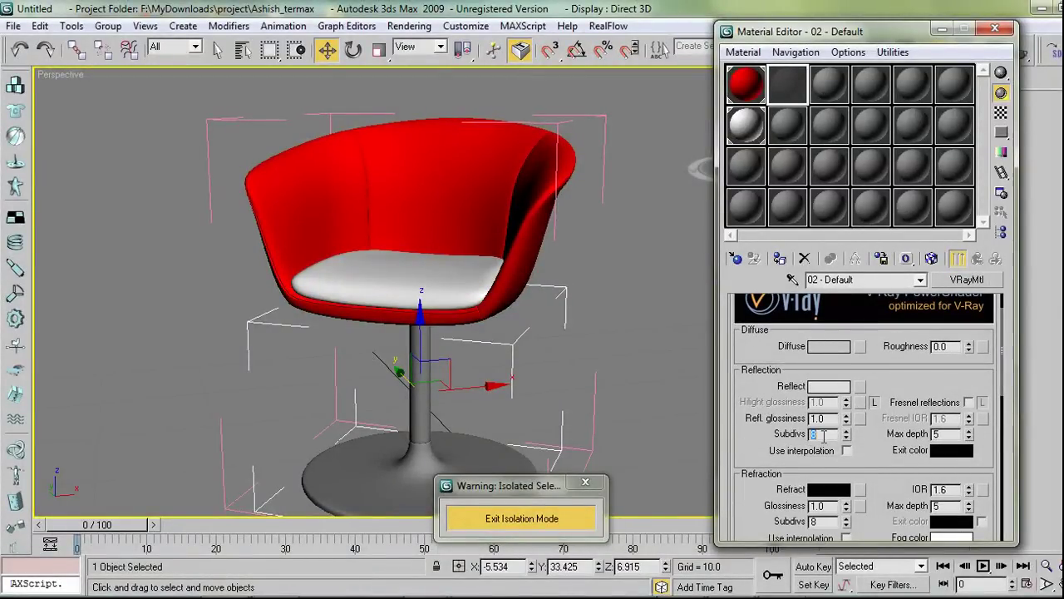
double_click(818, 434)
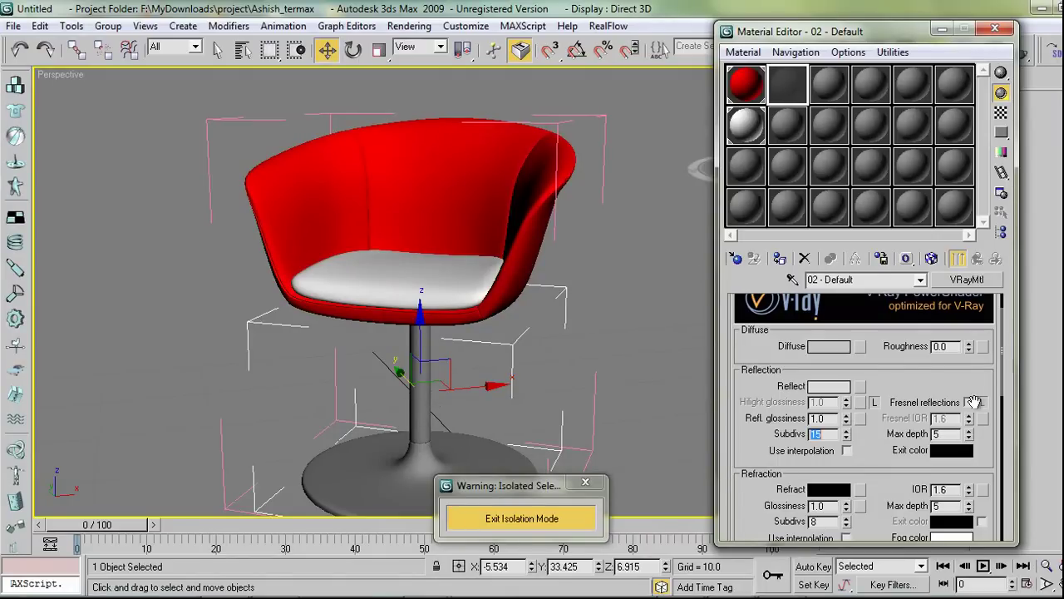
scroll(961, 384, "up", 1)
Assign the reflective grey material to the chair's pedestal base.
left_click(747, 91)
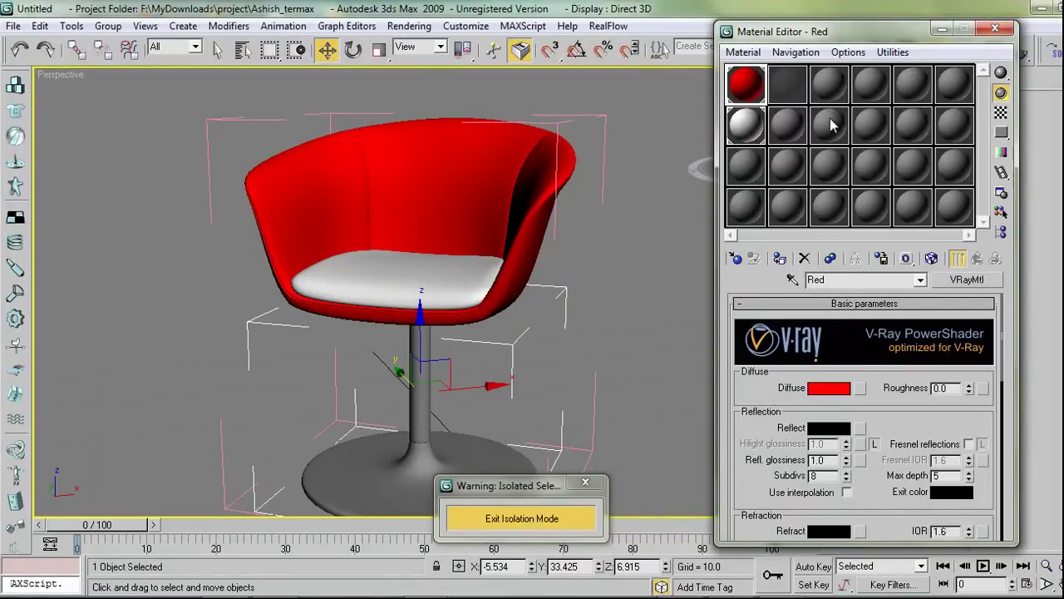
left_click(787, 83)
left_click(518, 400)
left_click(430, 390)
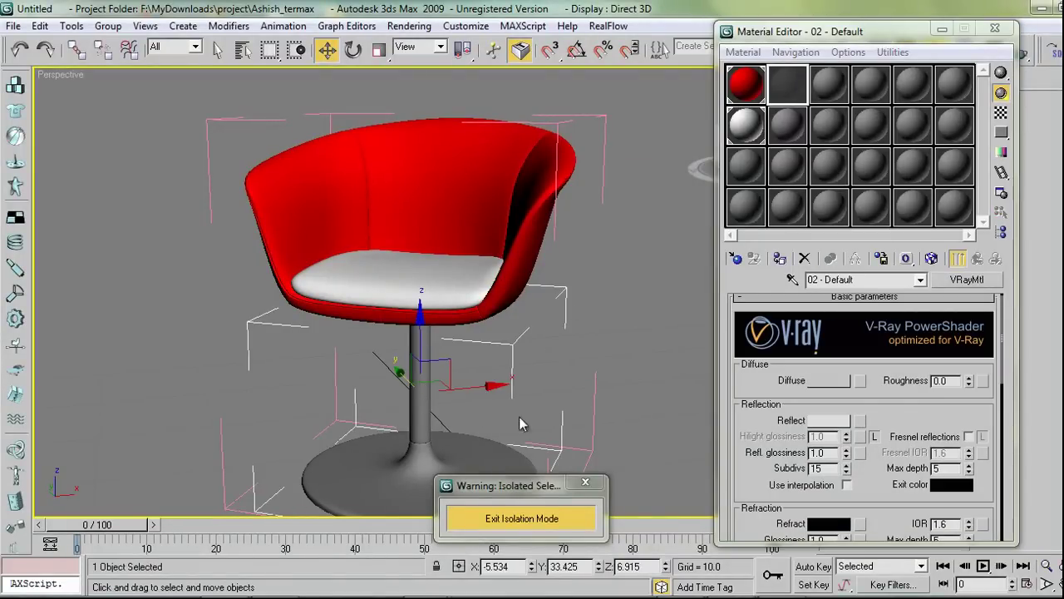
left_click(781, 260)
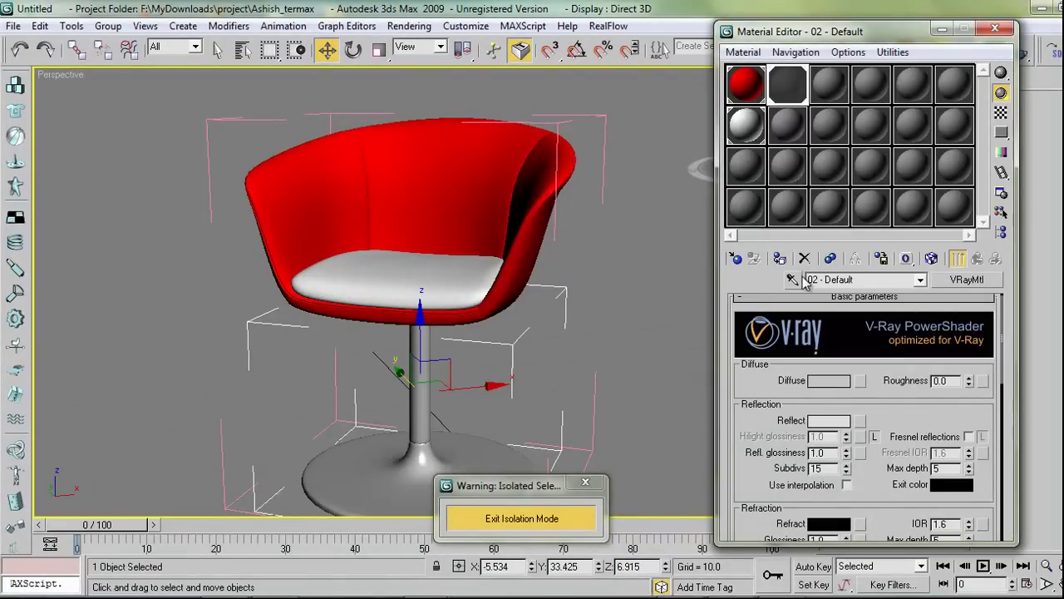
Close the material editor and the Chair group, and exit isolation mode to show the whole room.
left_click(995, 29)
left_click(208, 120)
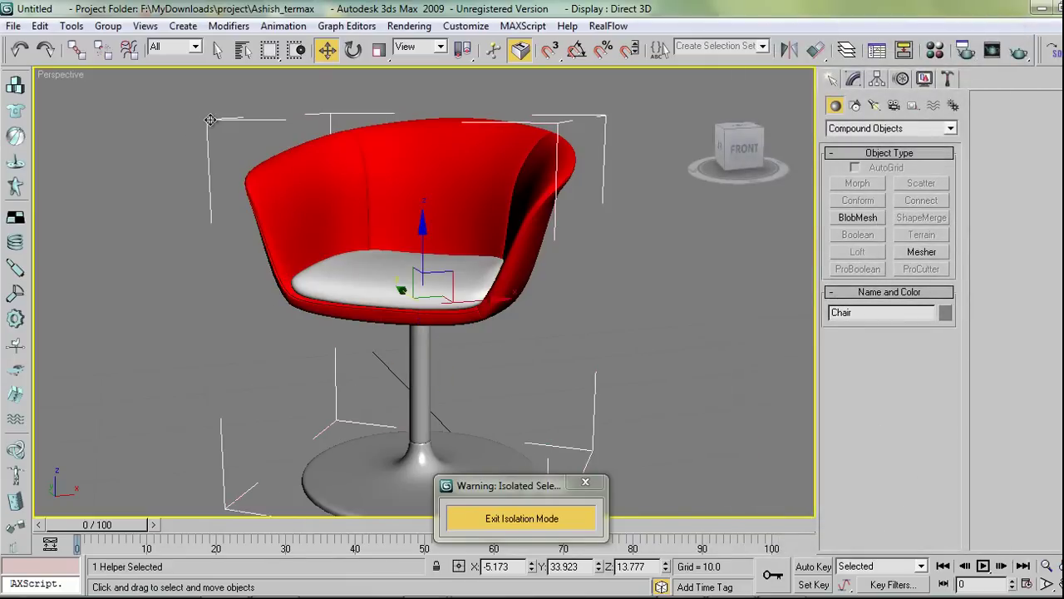
left_click(108, 26)
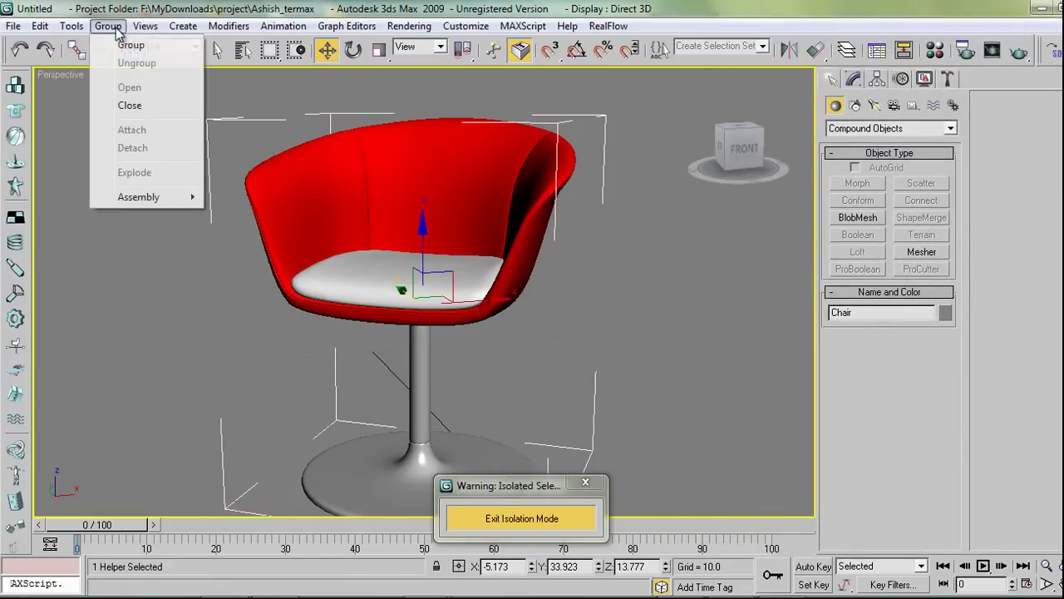
left_click(133, 103)
left_click(534, 525)
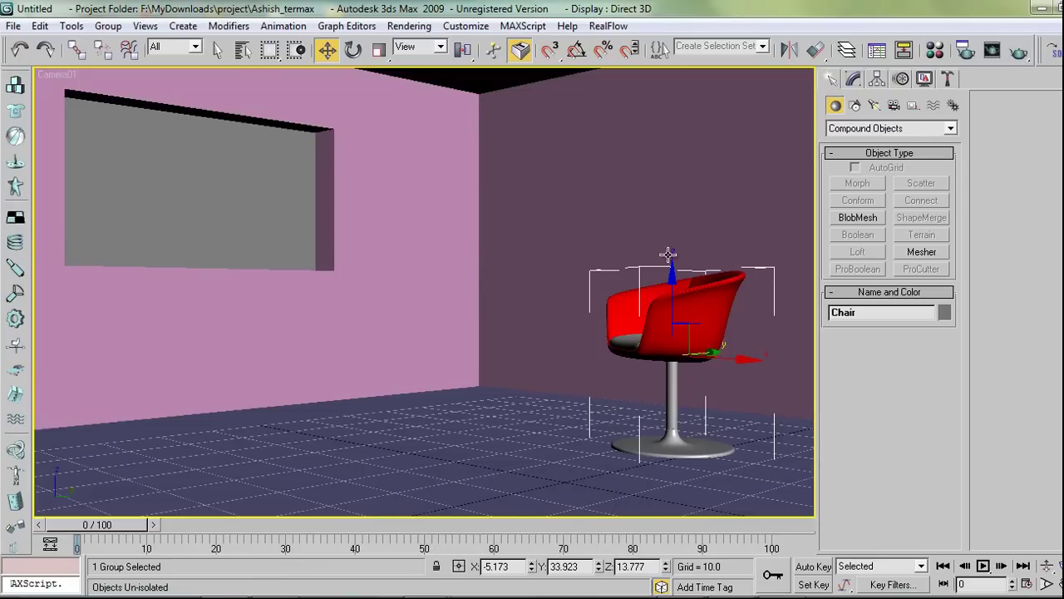
Look through the Photometric, Standard and VRay light types and choose the Standard light category.
left_click(874, 106)
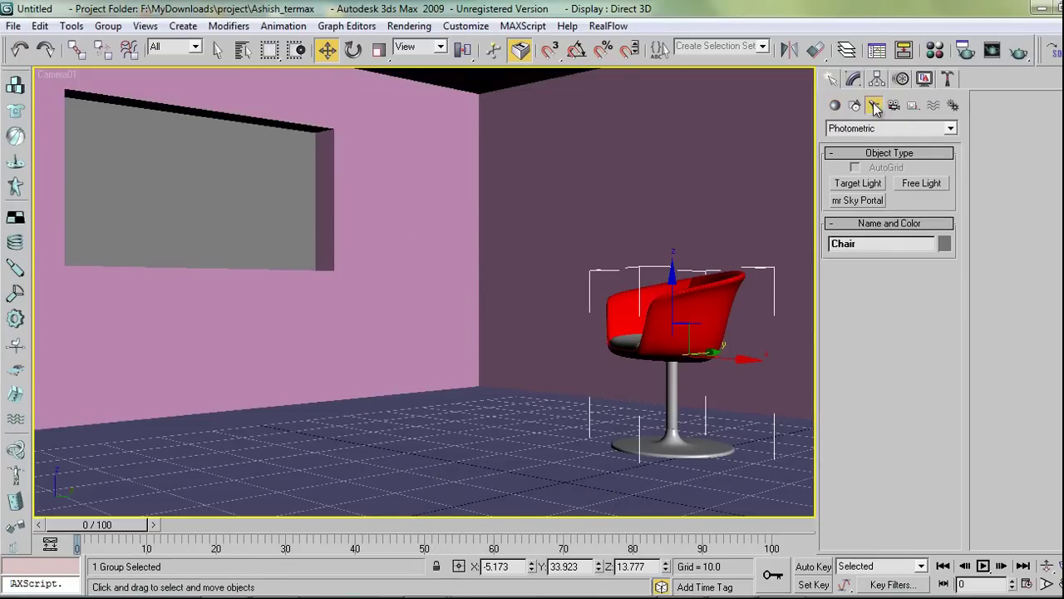
left_click(872, 129)
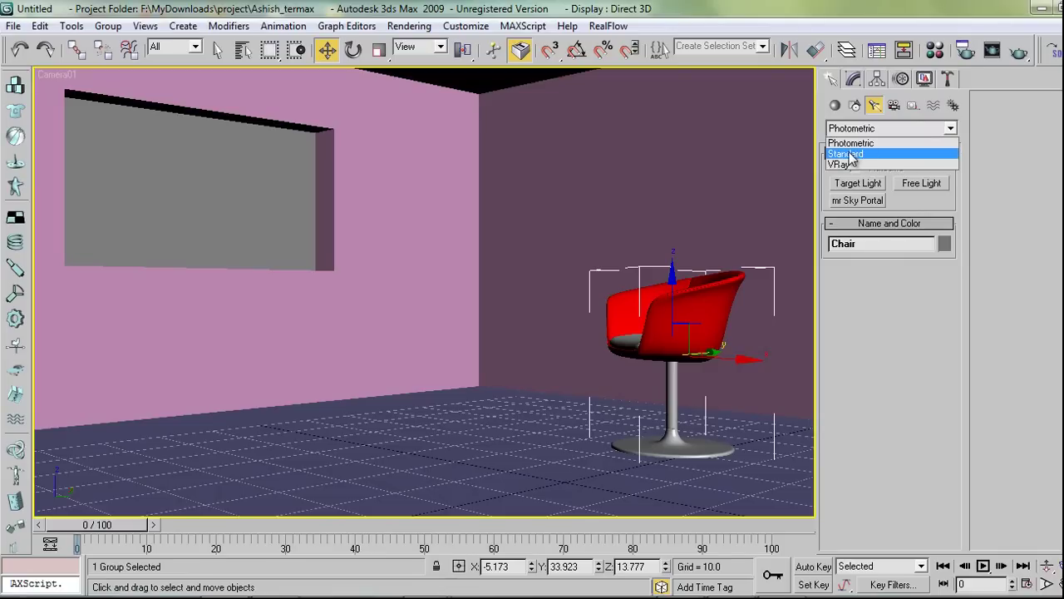
left_click(850, 155)
left_click(865, 128)
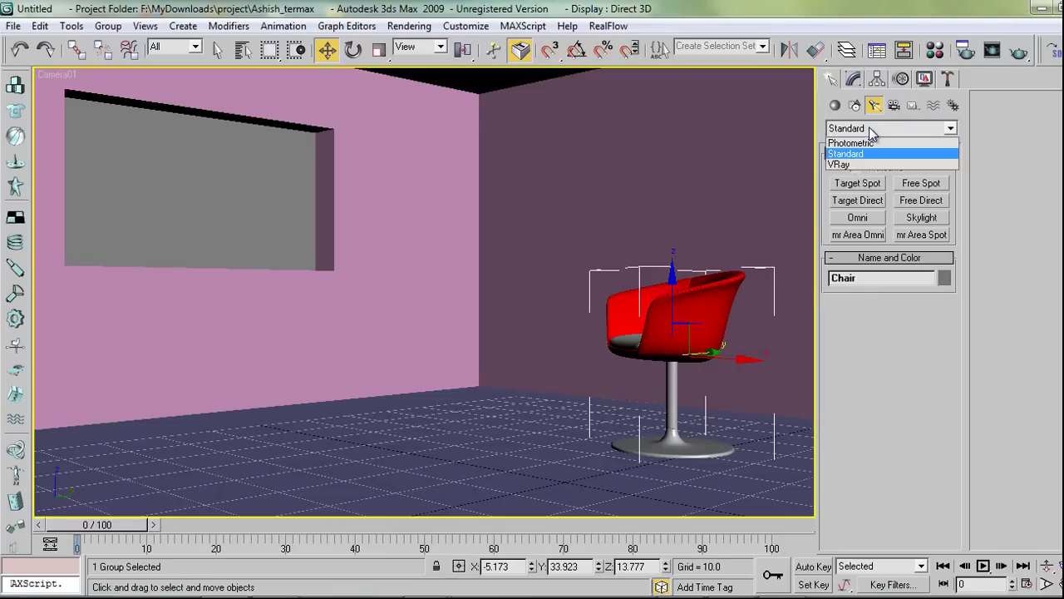
left_click(848, 166)
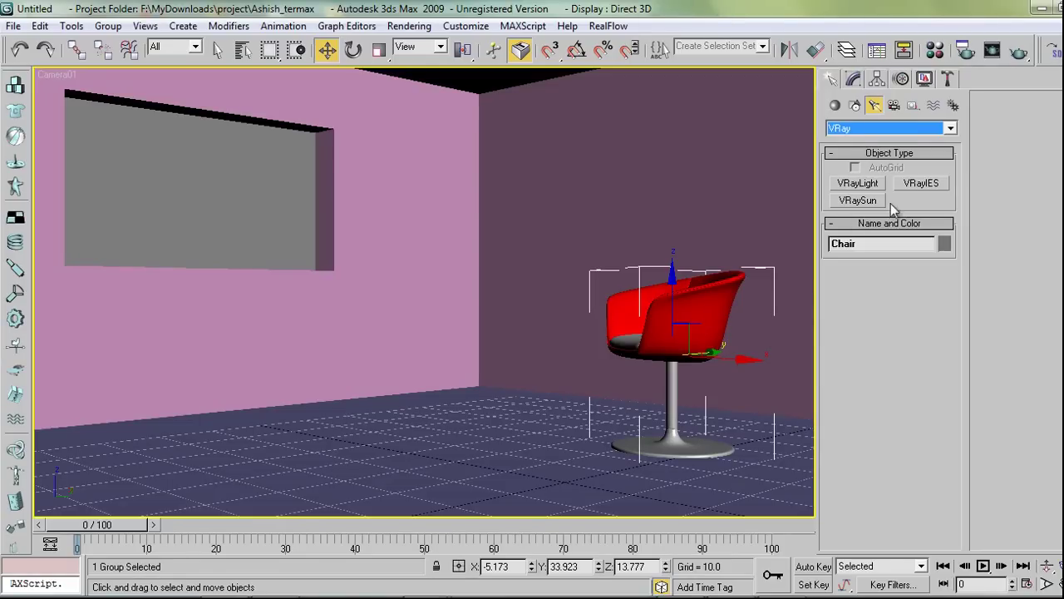
left_click(867, 128)
left_click(865, 157)
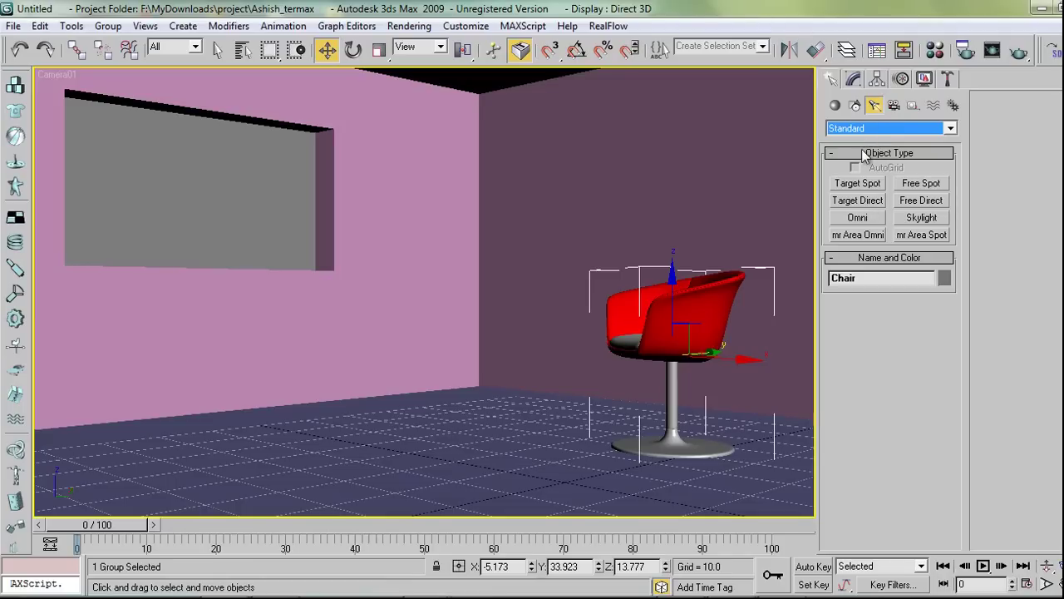
Create a Target Direct light in the front view, from high outside the window wall and aimed diagonally down into the room.
left_click(857, 200)
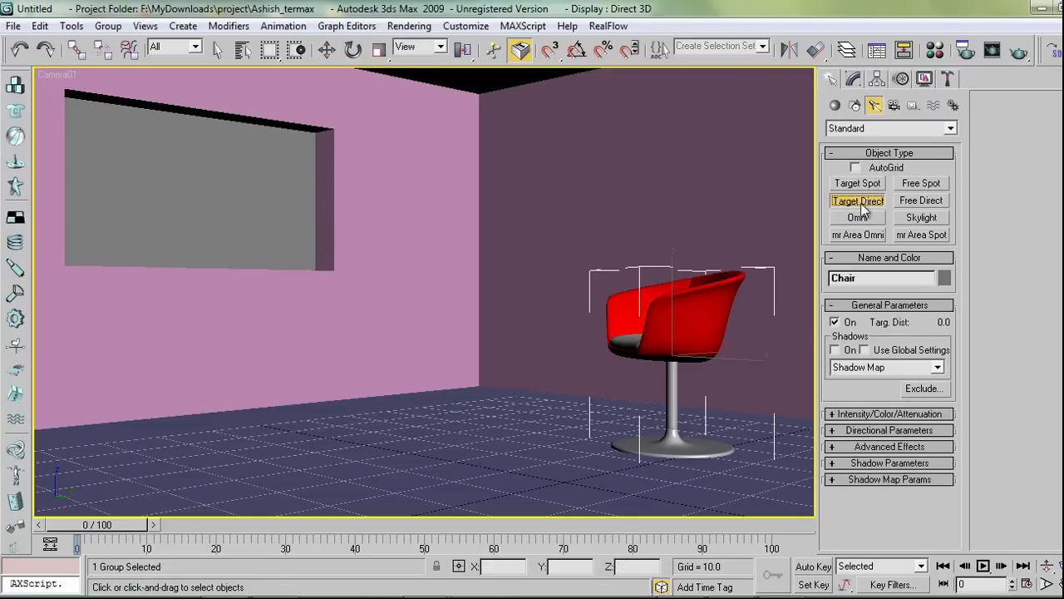
key("l")
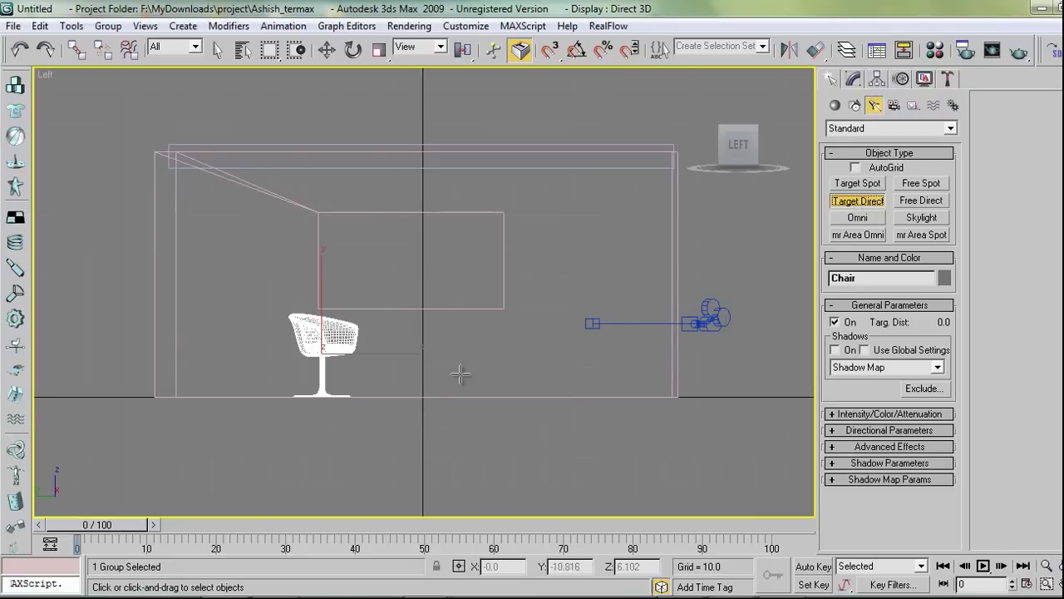
key("f")
middle_click_drag(442, 349, 456, 369)
scroll(224, 232, "down", 3)
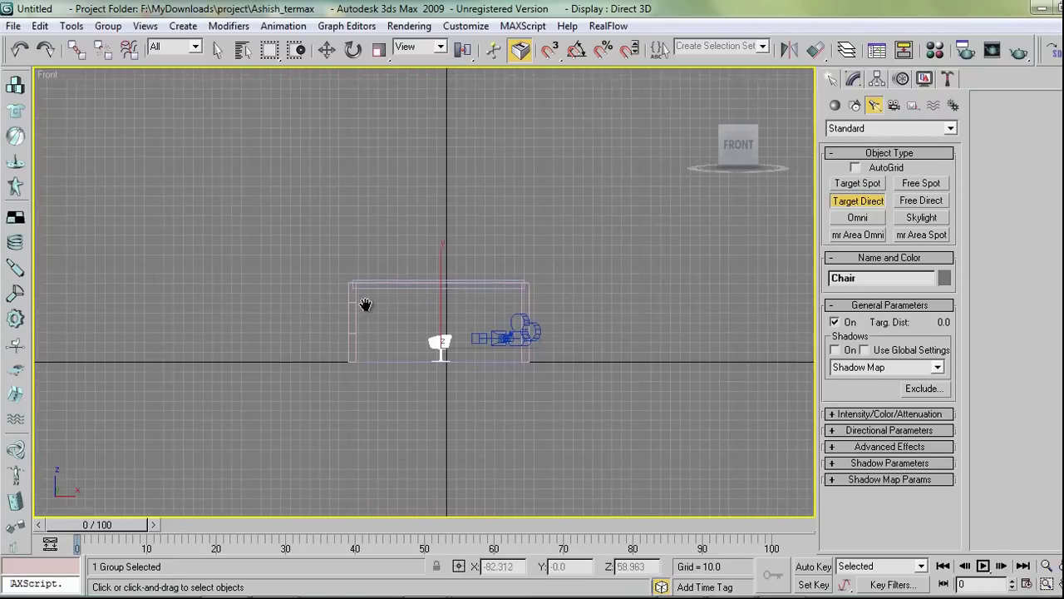
middle_click_drag(465, 349, 448, 343)
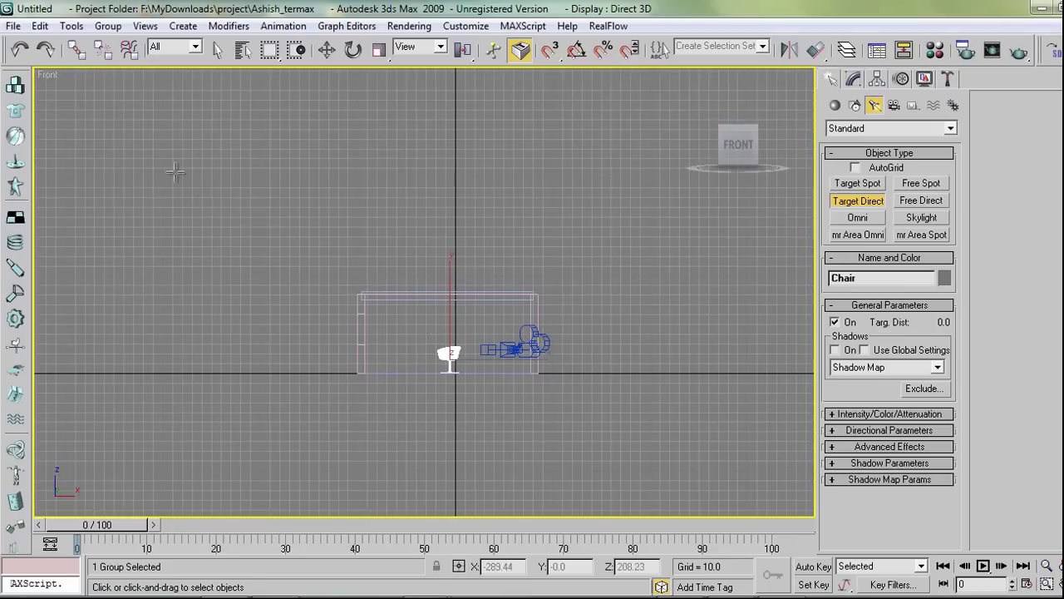
left_click_drag(171, 166, 399, 343)
Turn on shadows for the directional light and set their type to VRayShadow, with the scene shown from the top.
key("t")
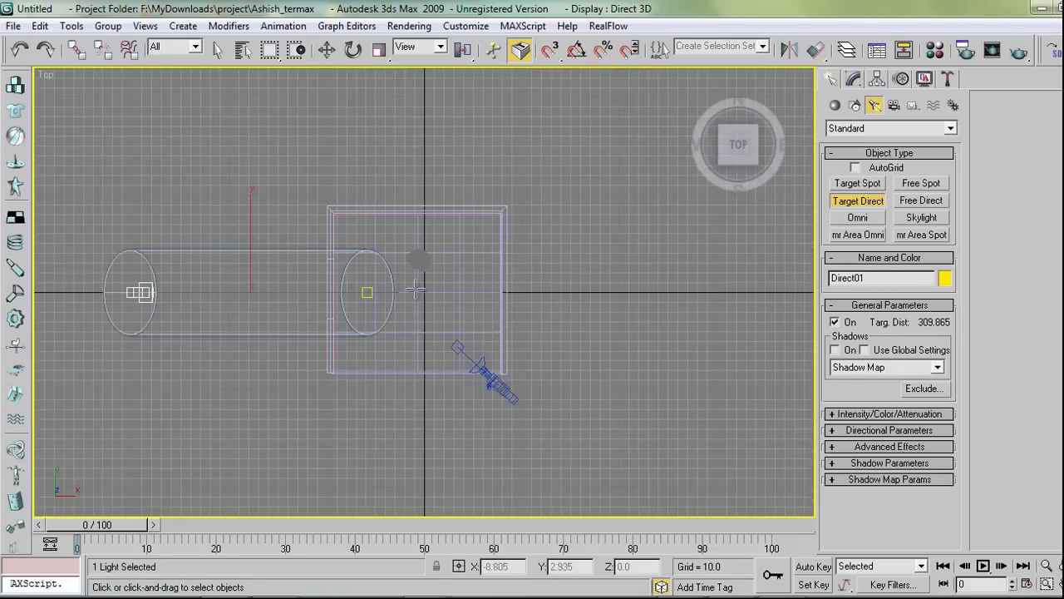
scroll(414, 291, "down", 1)
left_click(854, 79)
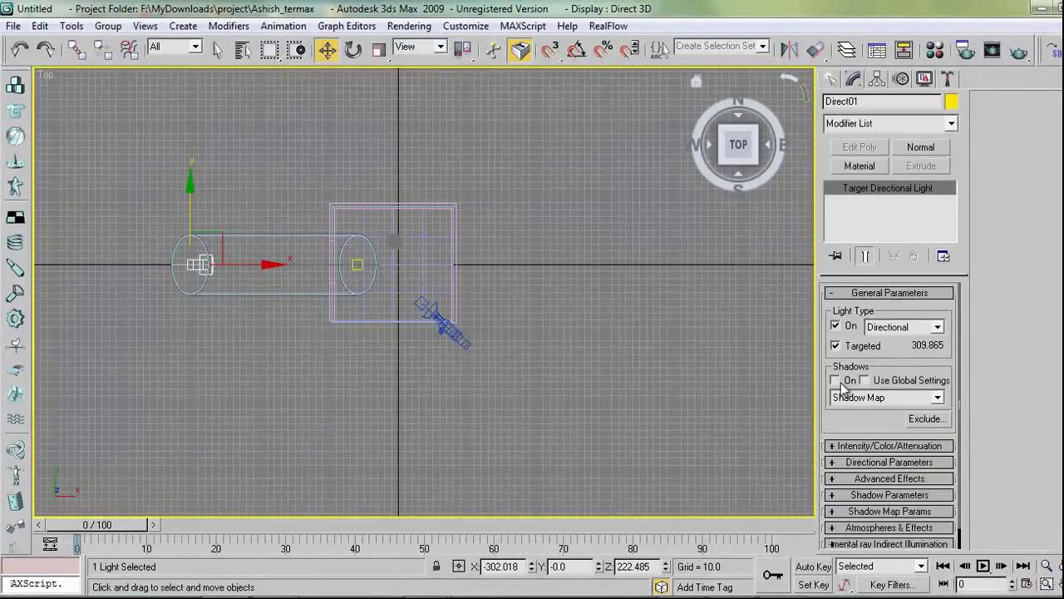
left_click(870, 398)
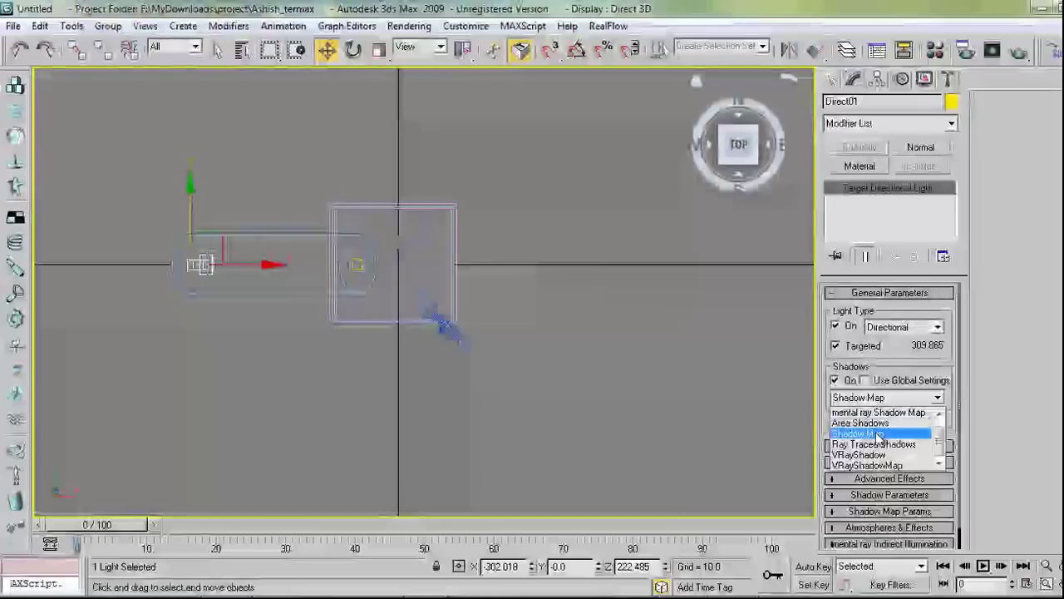
left_click(879, 456)
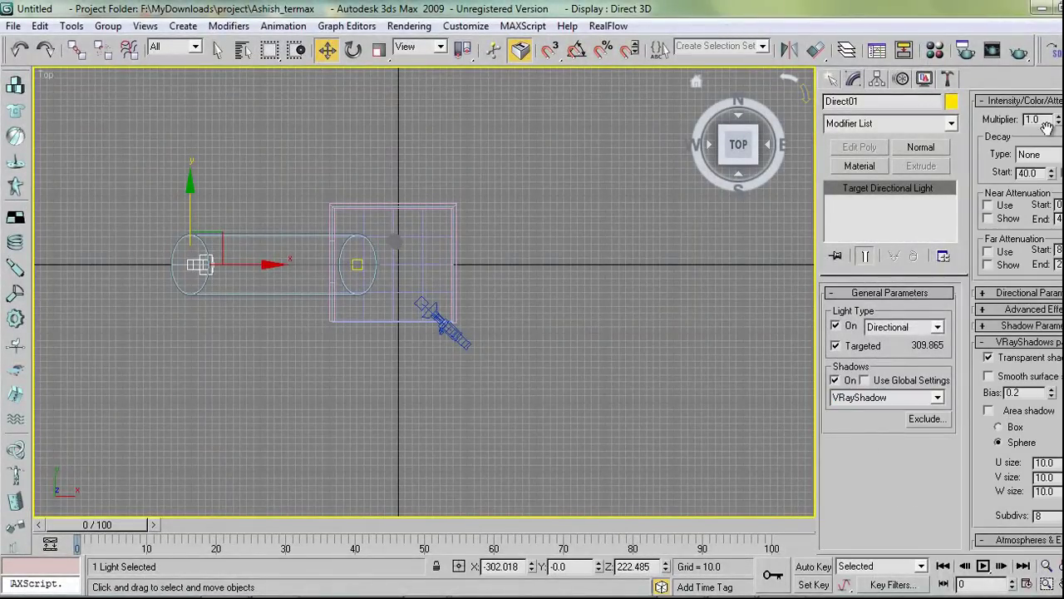
Give the directional light a very pale yellow color with a blue value of 251.
left_click(1054, 122)
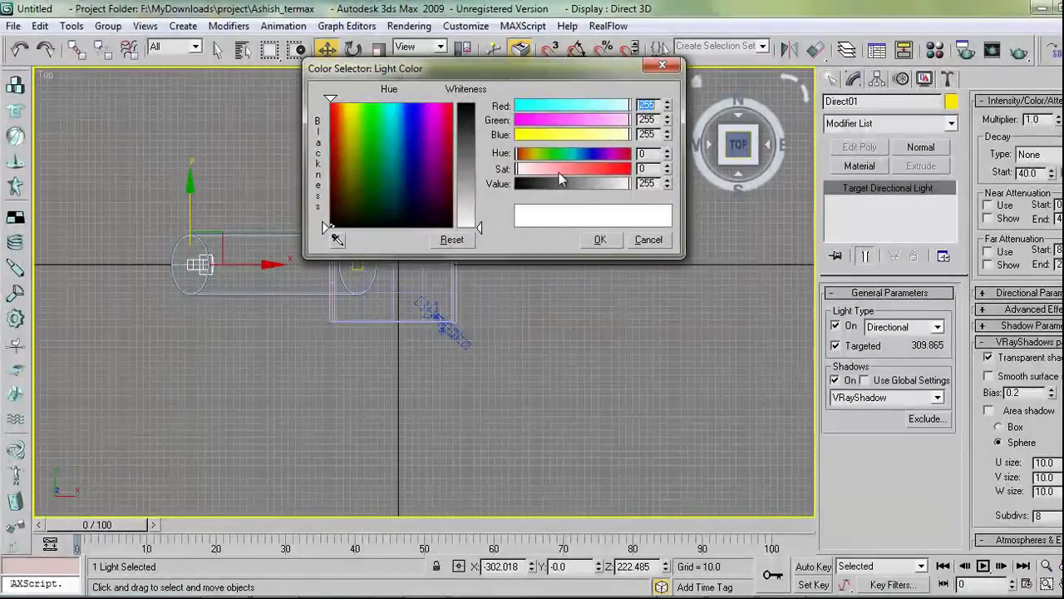
left_click_drag(629, 135, 629, 135)
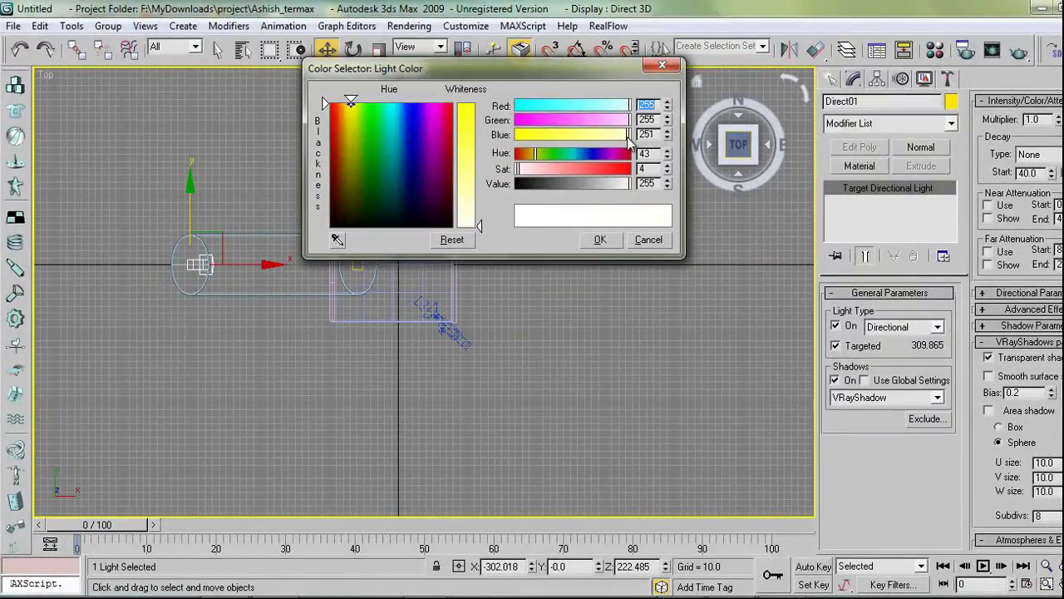
left_click(600, 239)
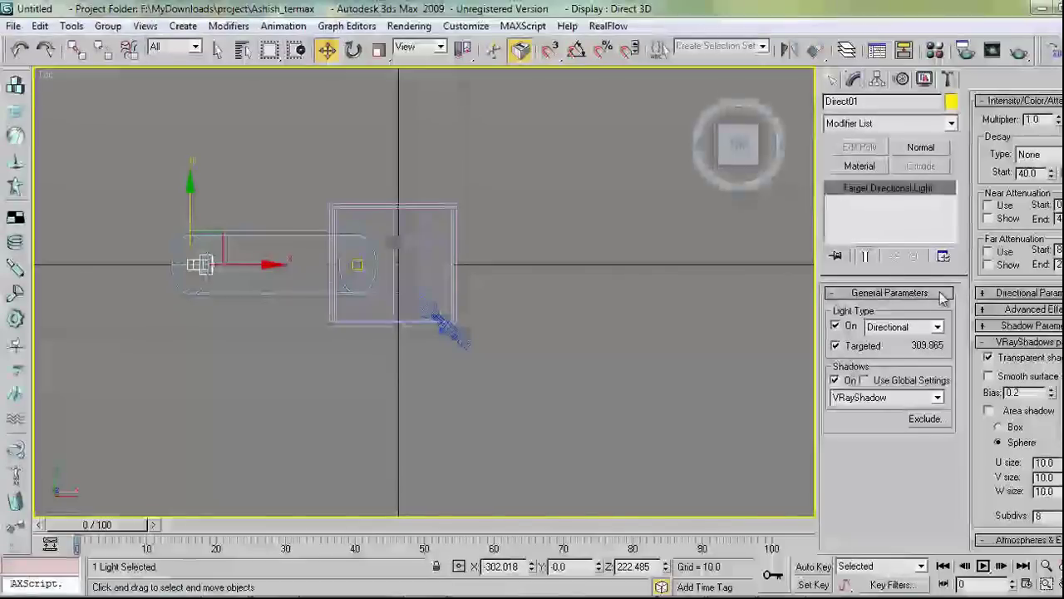
Widen the directional light's hotspot to about 324 and move the light source to about Y -93.7 so it enters at an angle.
left_click(1038, 294)
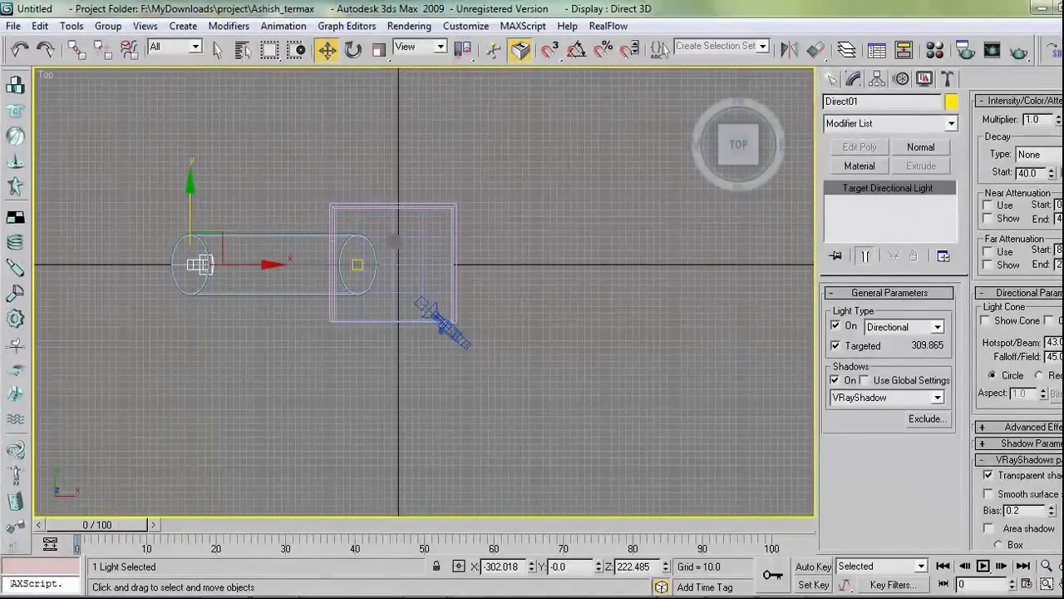
left_click_drag(1061, 342, 1061, 261)
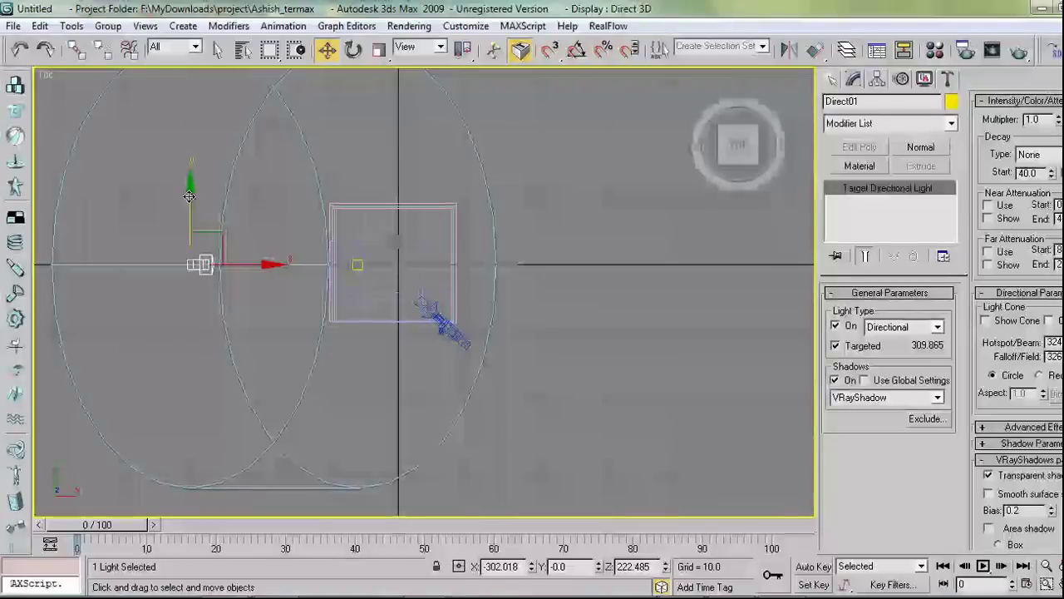
left_click_drag(189, 196, 182, 261)
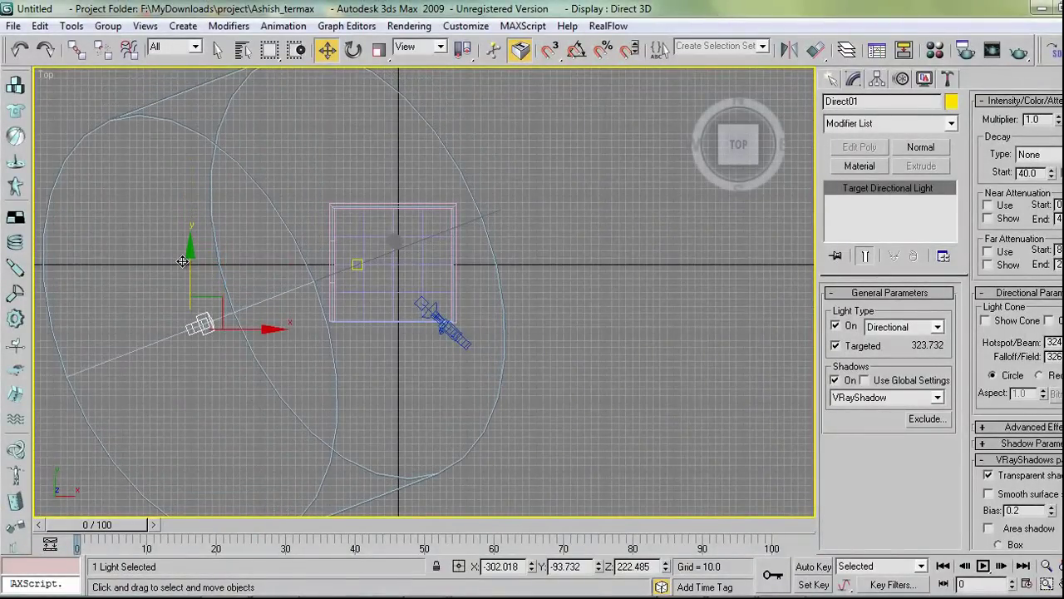
Return to the camera view and assign an unused Standard material to the room's walls.
key("c")
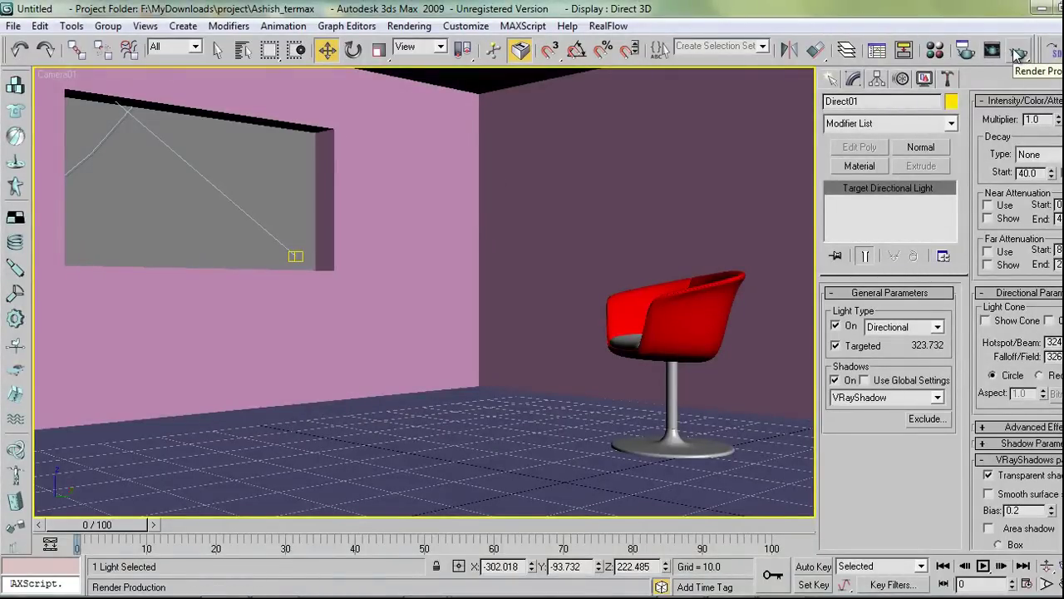
left_click(448, 314)
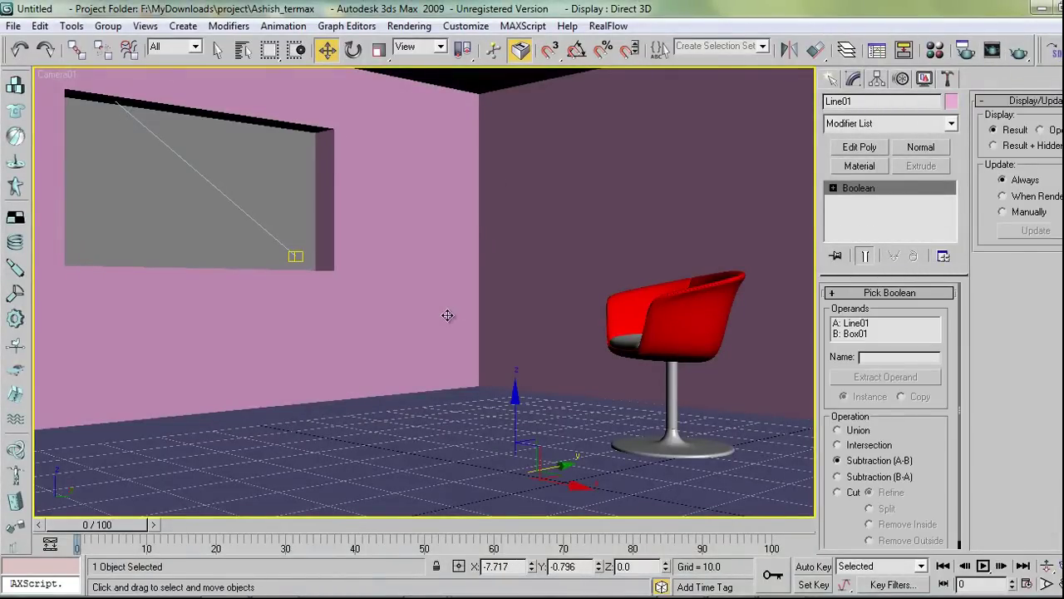
key("m")
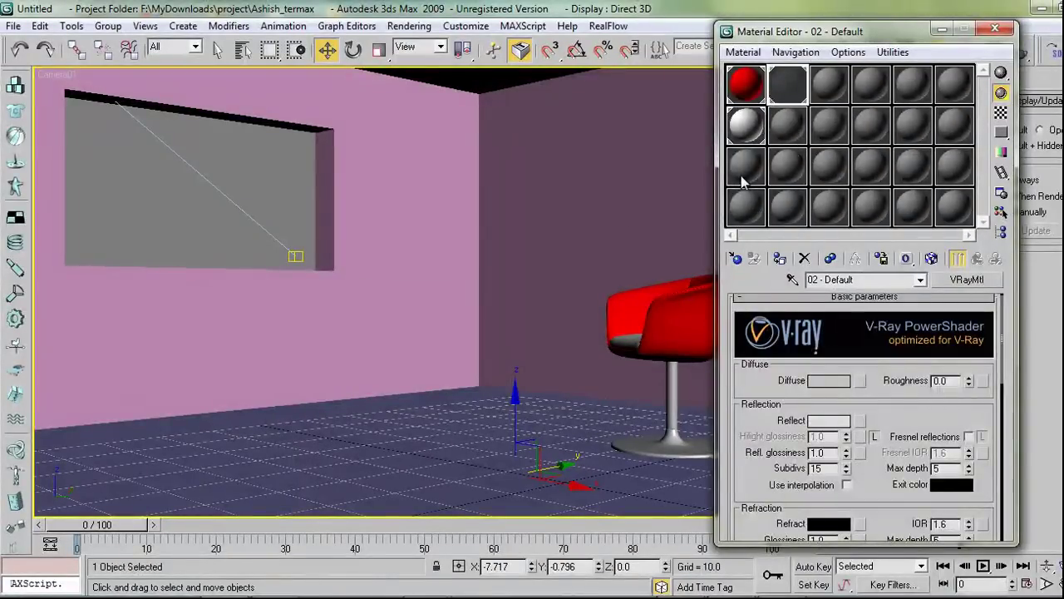
left_click(743, 177)
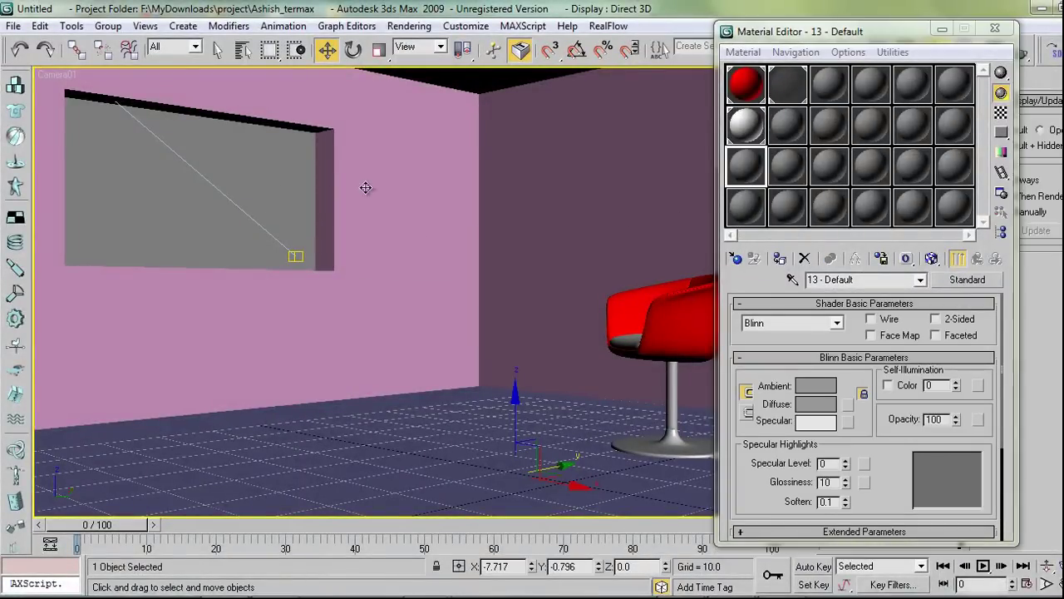
left_click(779, 257)
Set the wall material's diffuse color to off-white with RGB 246, 246, 235.
left_click(816, 404)
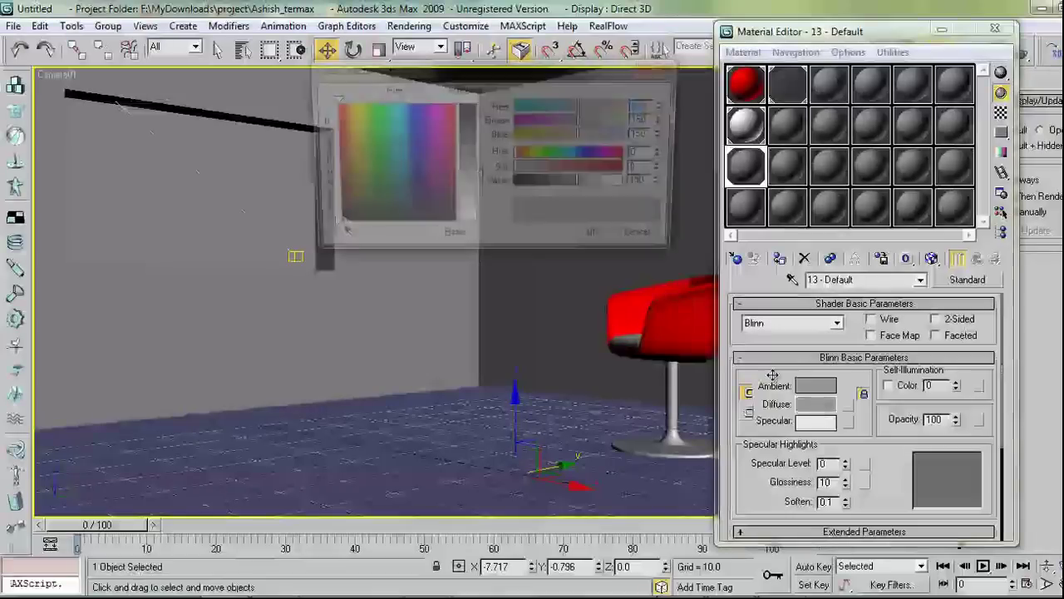
left_click(350, 162)
left_click_drag(478, 176, 478, 219)
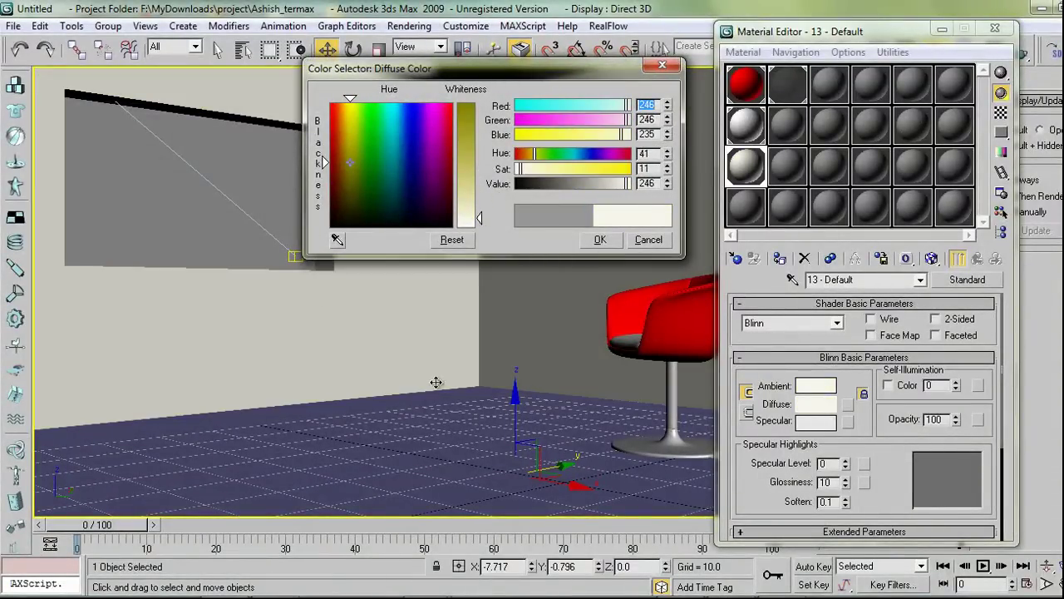
left_click(600, 239)
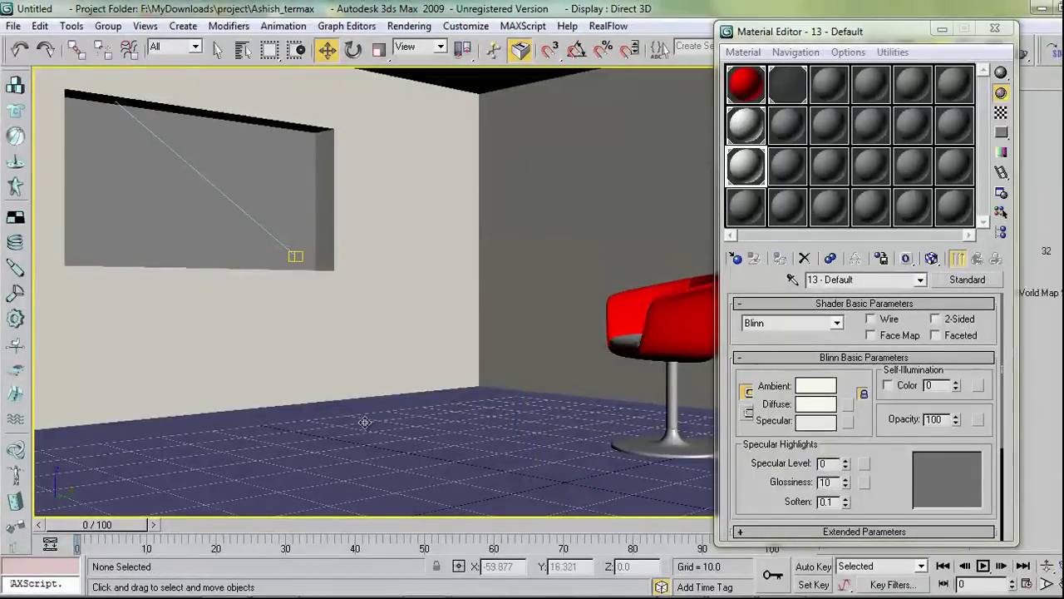
Select the floor and convert an unused material slot to VRayMtl for it.
left_click(757, 214)
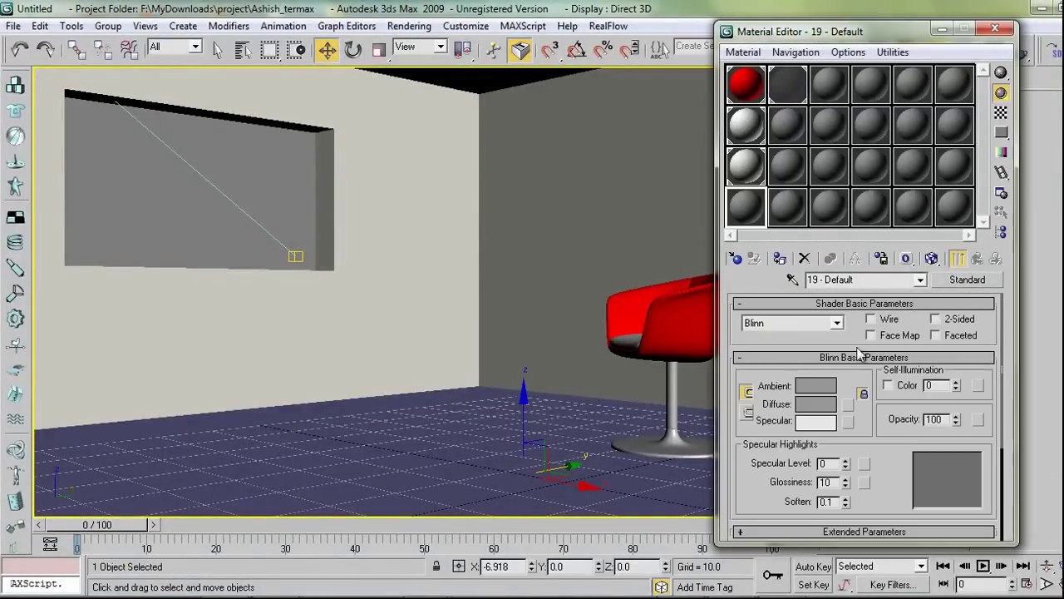
left_click(964, 281)
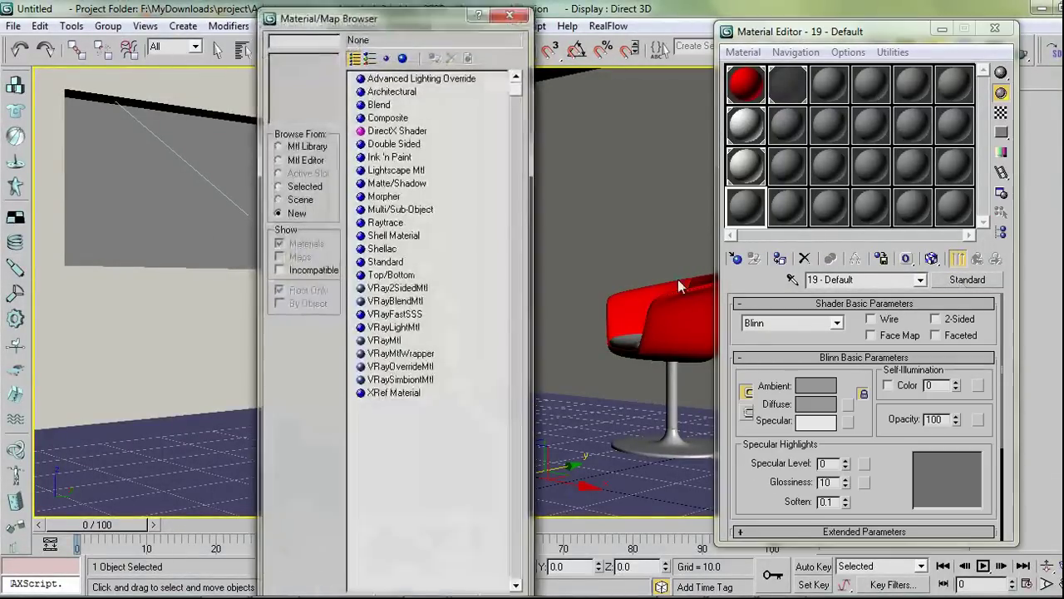
left_click(385, 341)
double_click(386, 342)
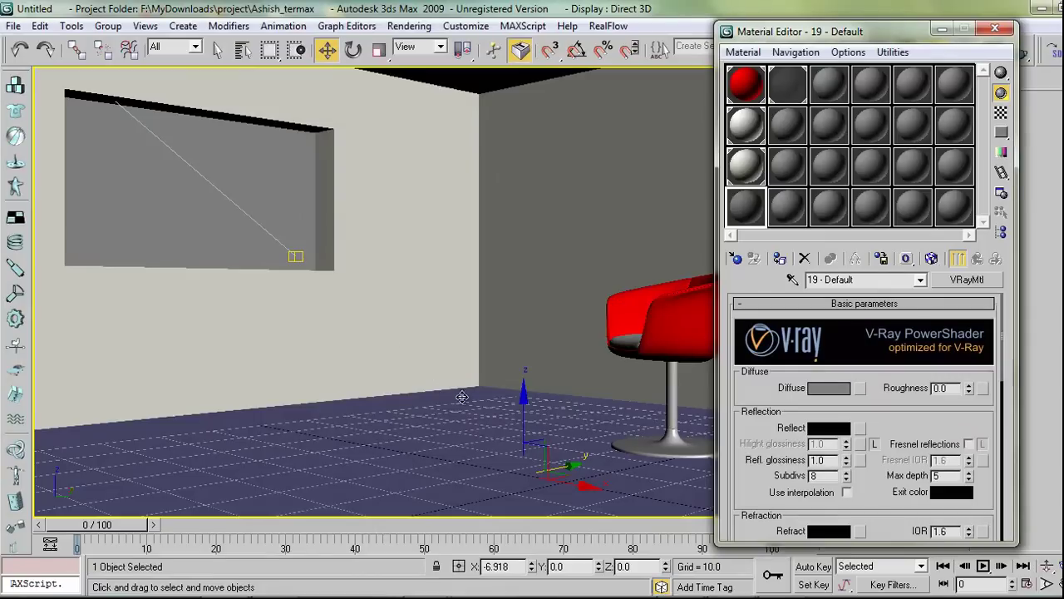
Set the floor material's diffuse color to a pale off-white.
left_click_drag(880, 414, 882, 387)
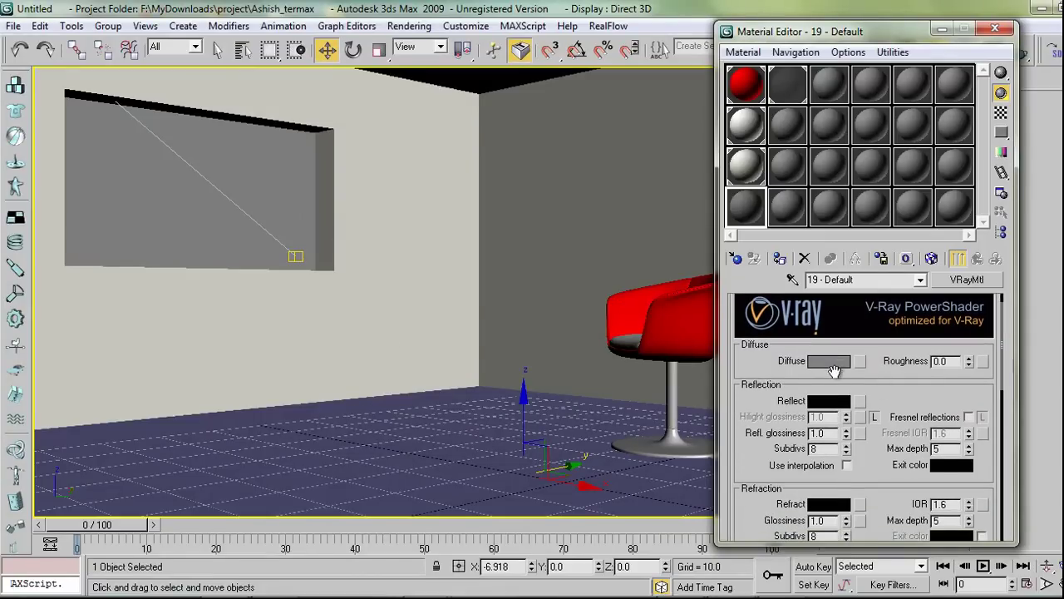
left_click(829, 361)
left_click_drag(375, 168, 351, 137)
left_click_drag(479, 166, 479, 217)
left_click(602, 240)
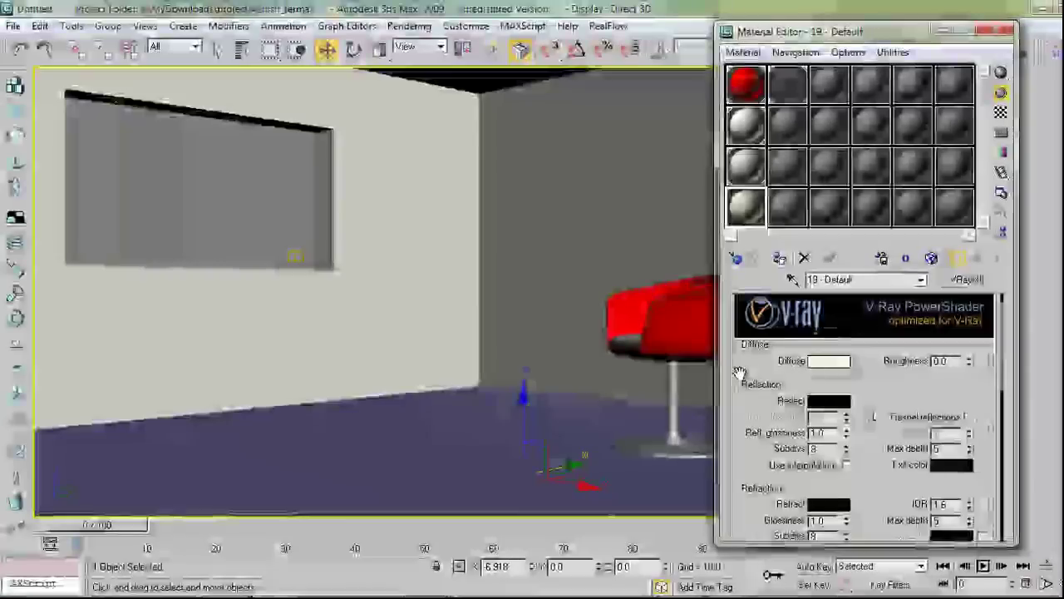
Assign a Tiles map to the Bump channel of the floor's VRayMtl material.
left_click_drag(860, 477, 856, 301)
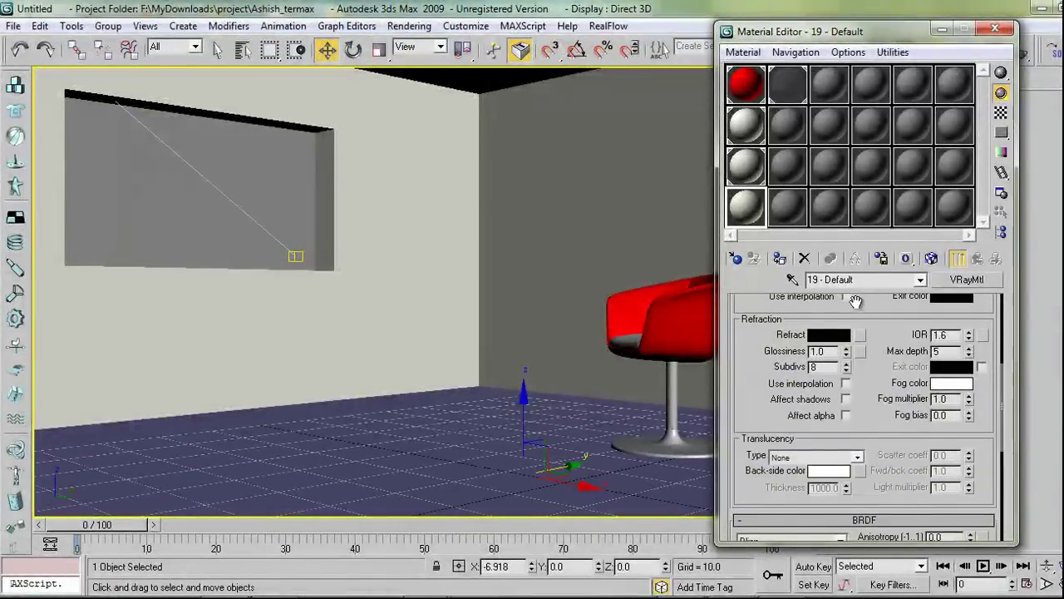
scroll(870, 501, "down", 4)
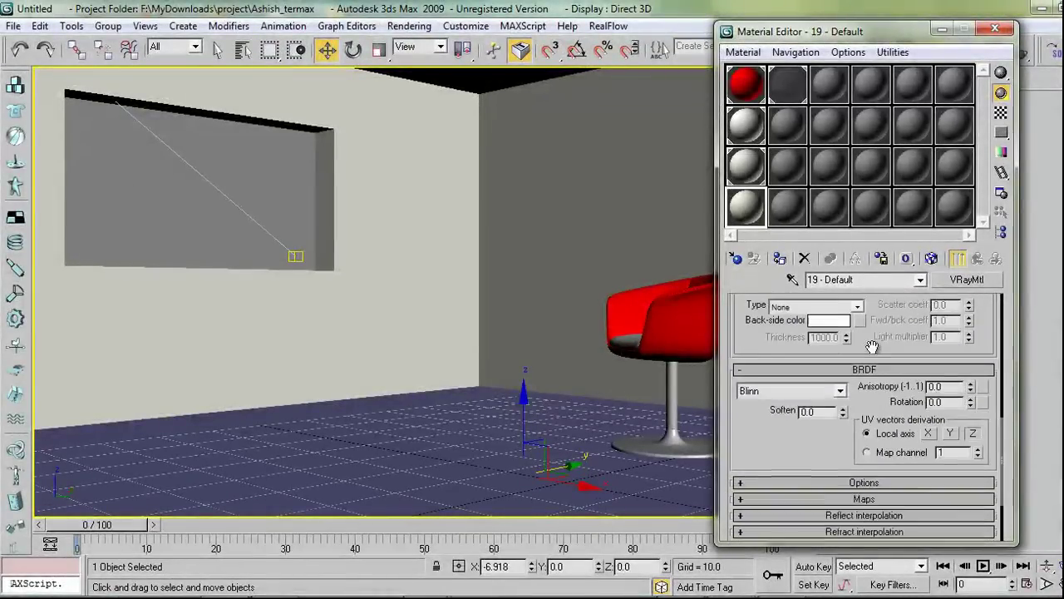
left_click(864, 492)
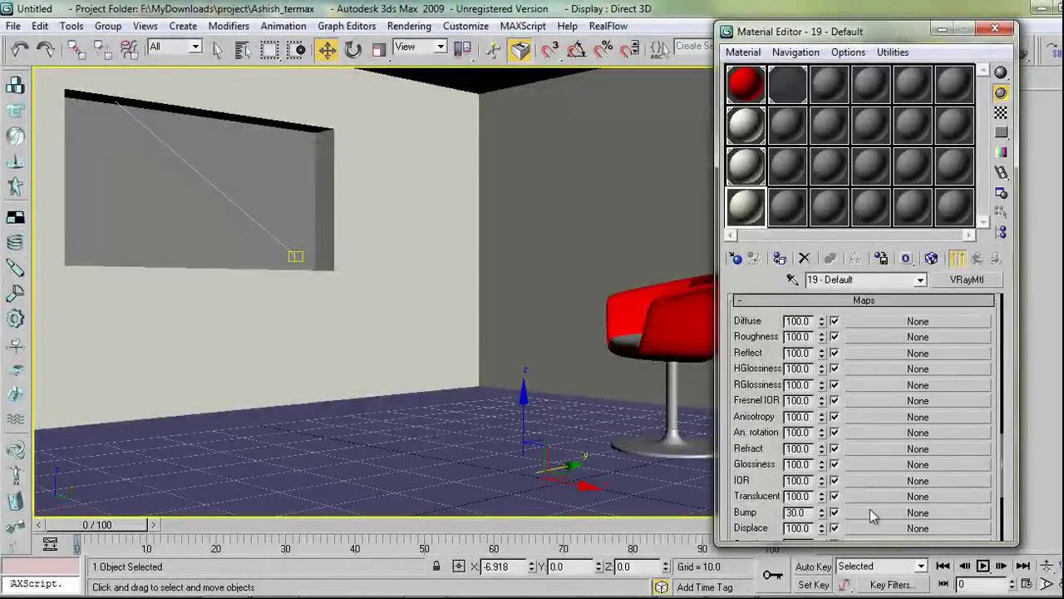
left_click(873, 513)
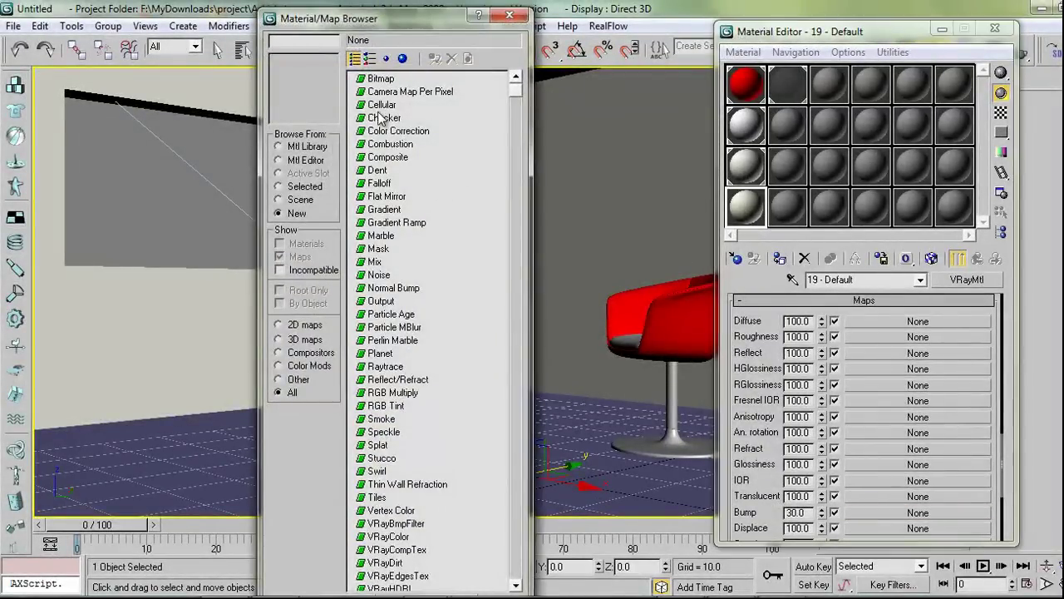
double_click(374, 497)
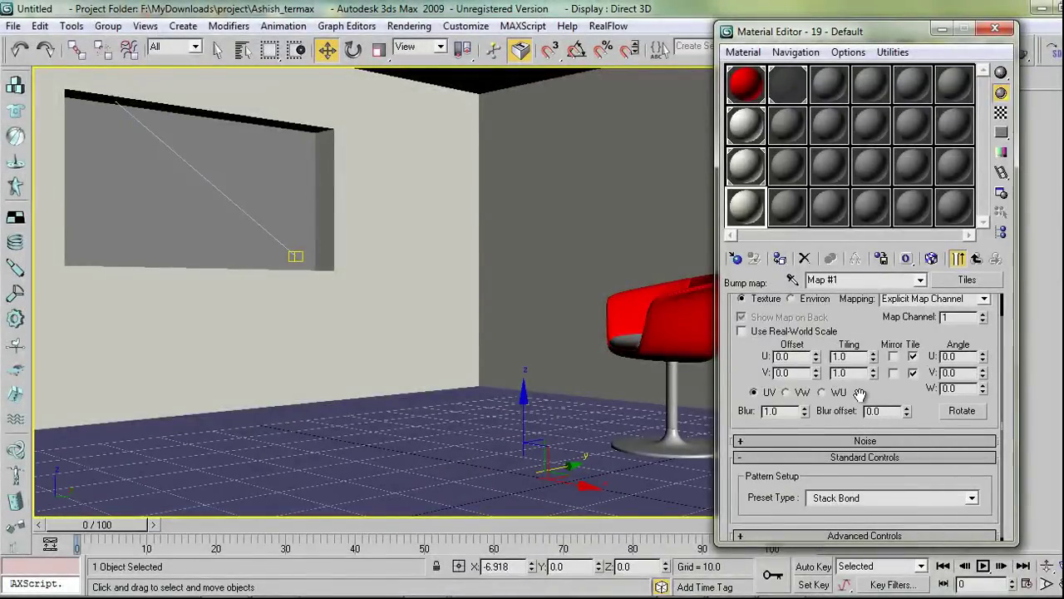
Set the Tiles map's horizontal and vertical grout gaps to 0.1, checking an enlarged sample preview, and return to the parent material.
scroll(860, 394, "down", 1)
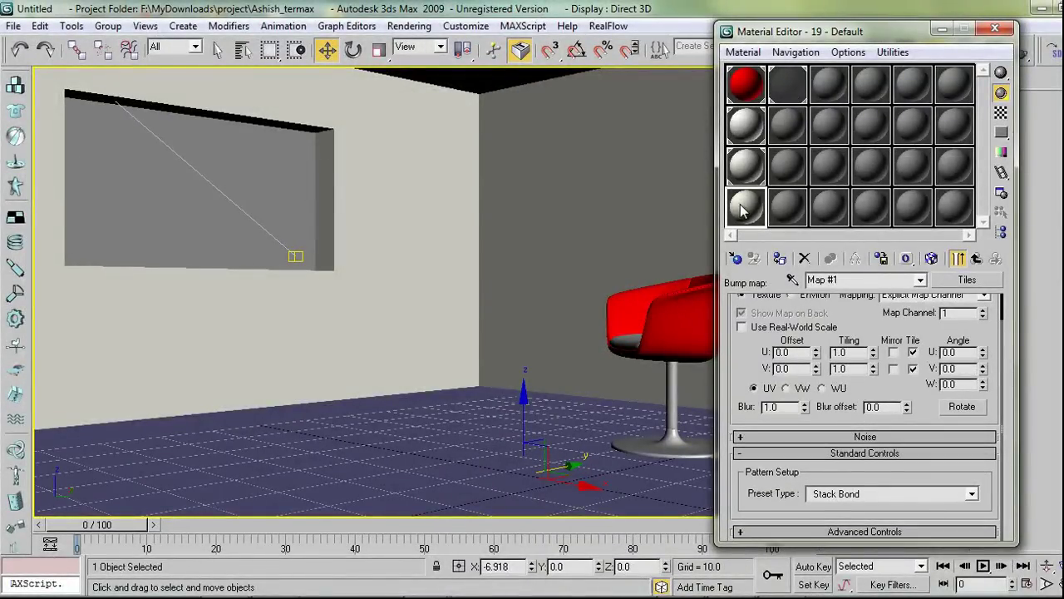
double_click(790, 93)
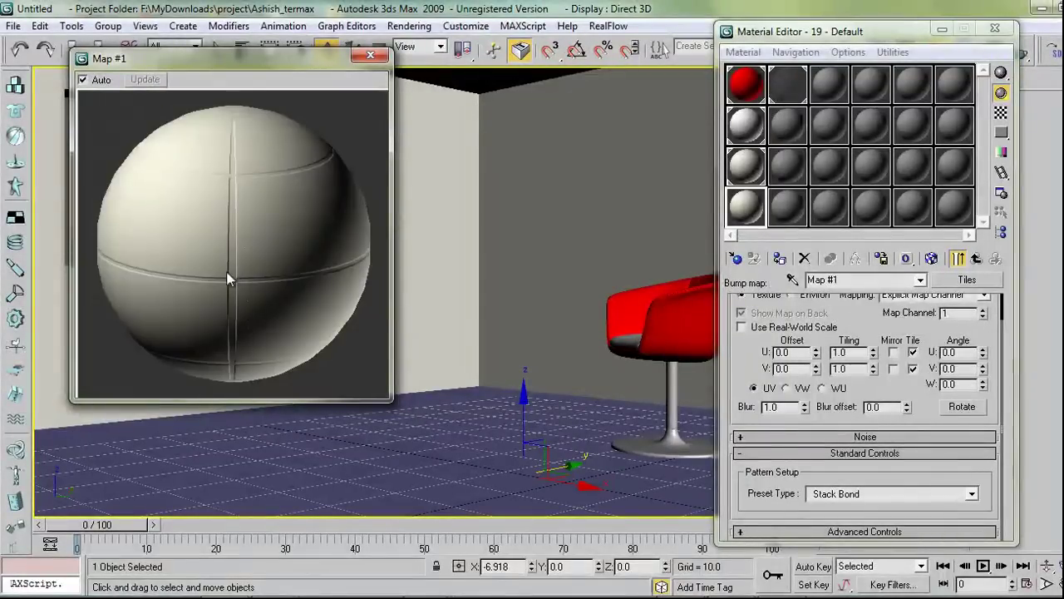
left_click(803, 531)
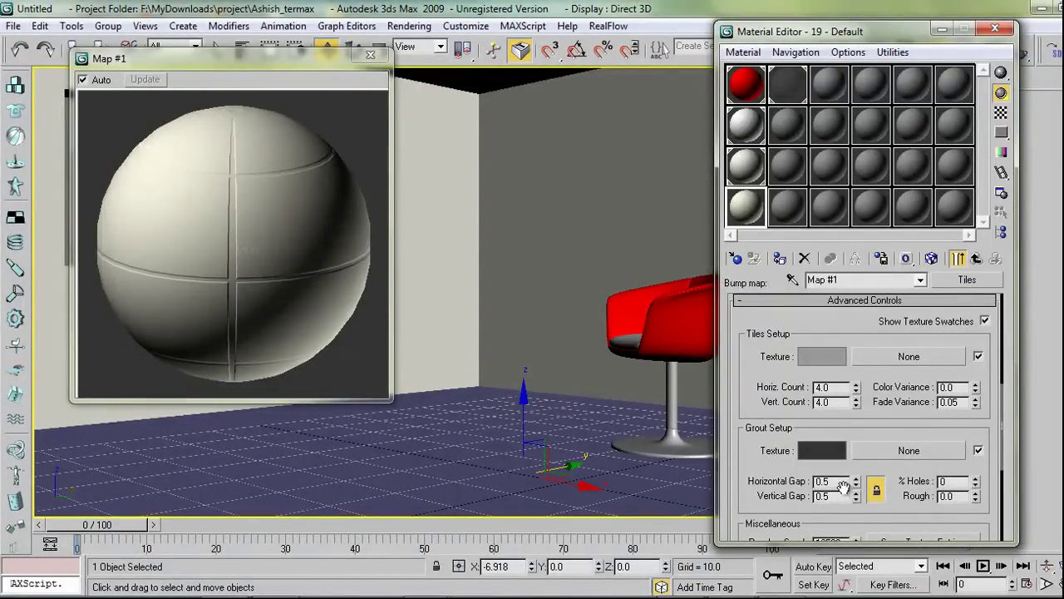
type(".")
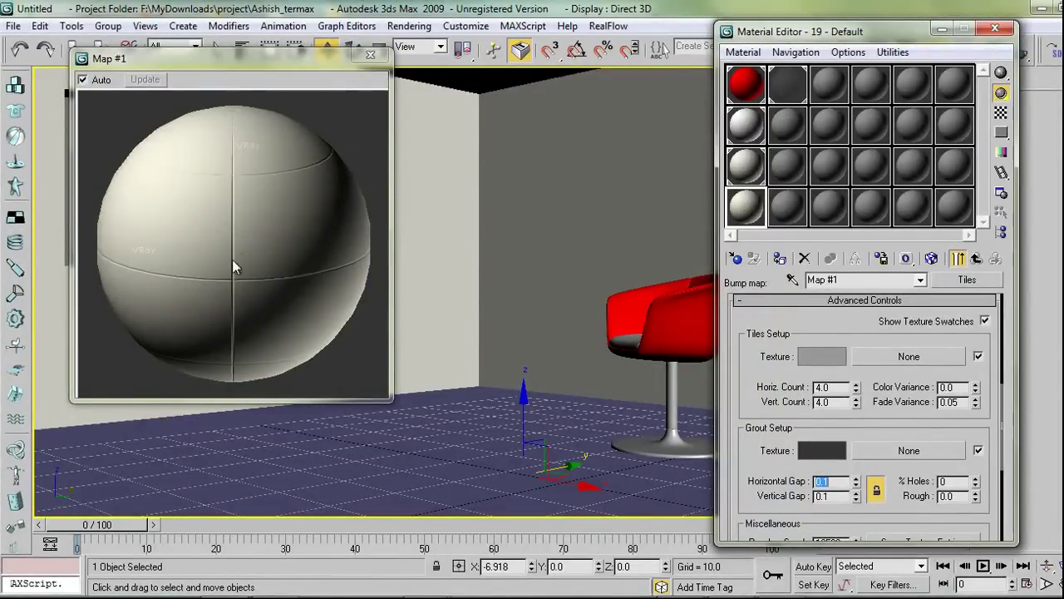
left_click(370, 55)
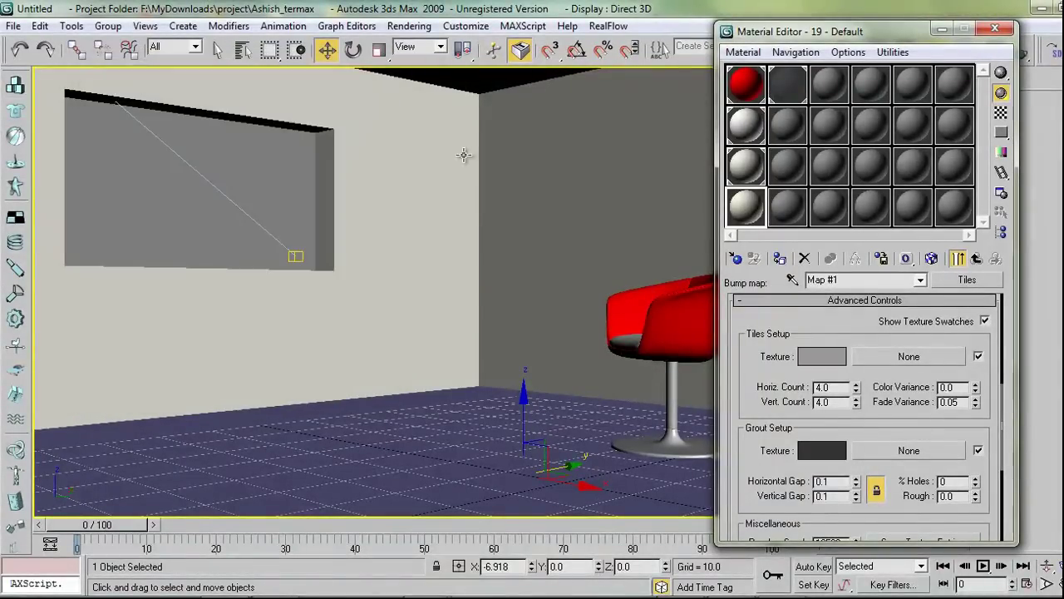
left_click(975, 258)
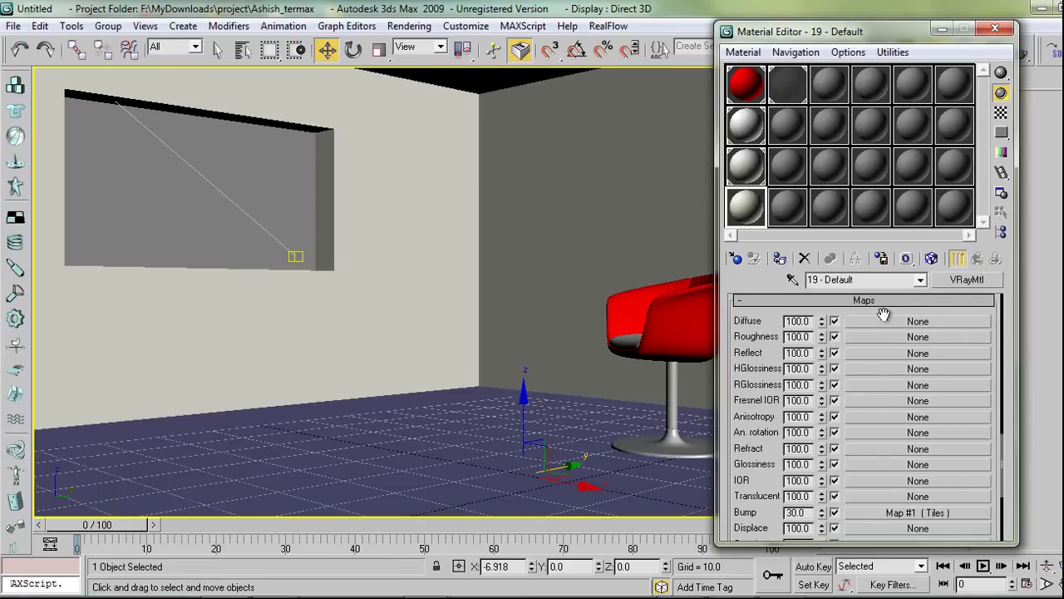
Set the floor material's reflection color to dark gray.
scroll(884, 314, "up", 15)
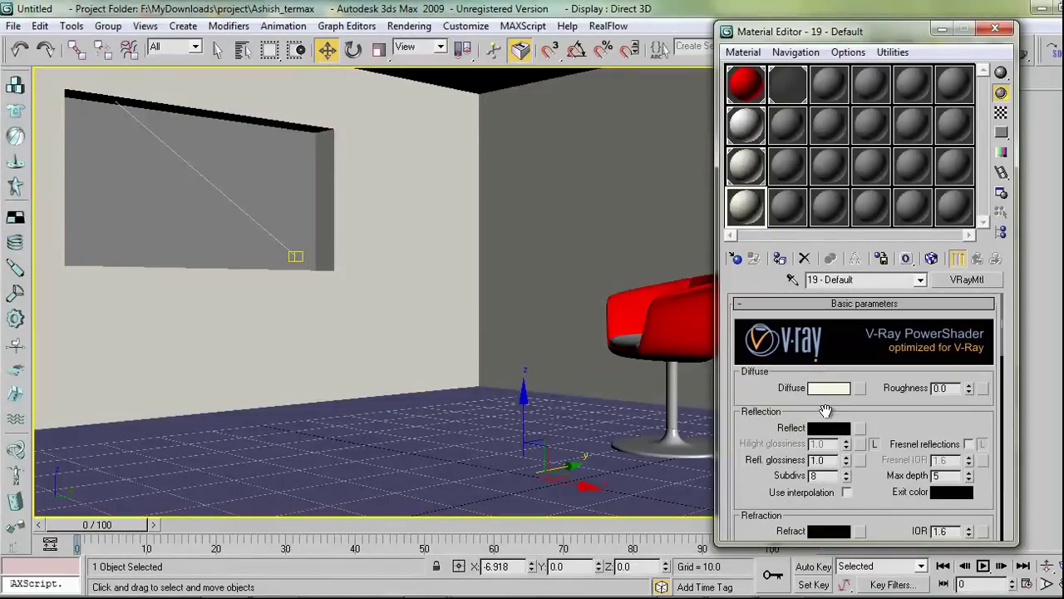
left_click(828, 429)
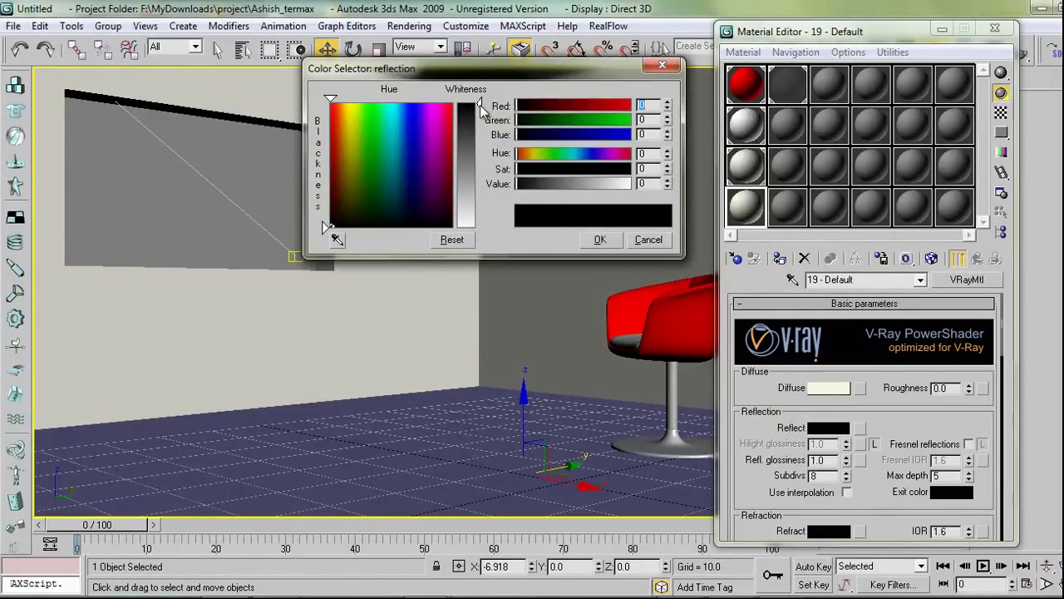
left_click_drag(481, 110, 481, 126)
left_click(600, 239)
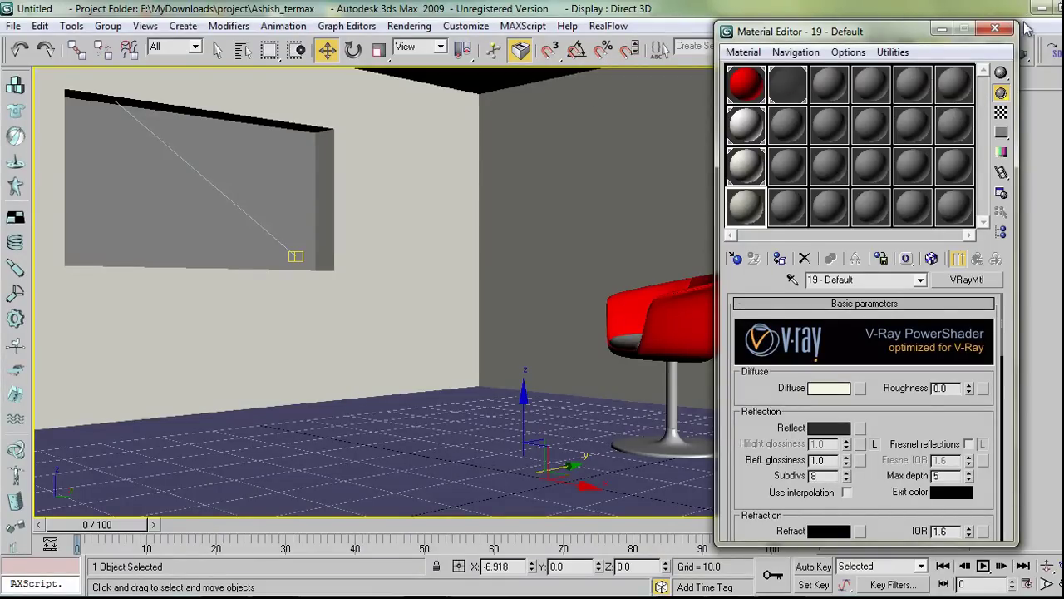
Render the camera view to check the materials and lighting, and close the render and message windows.
left_click(995, 30)
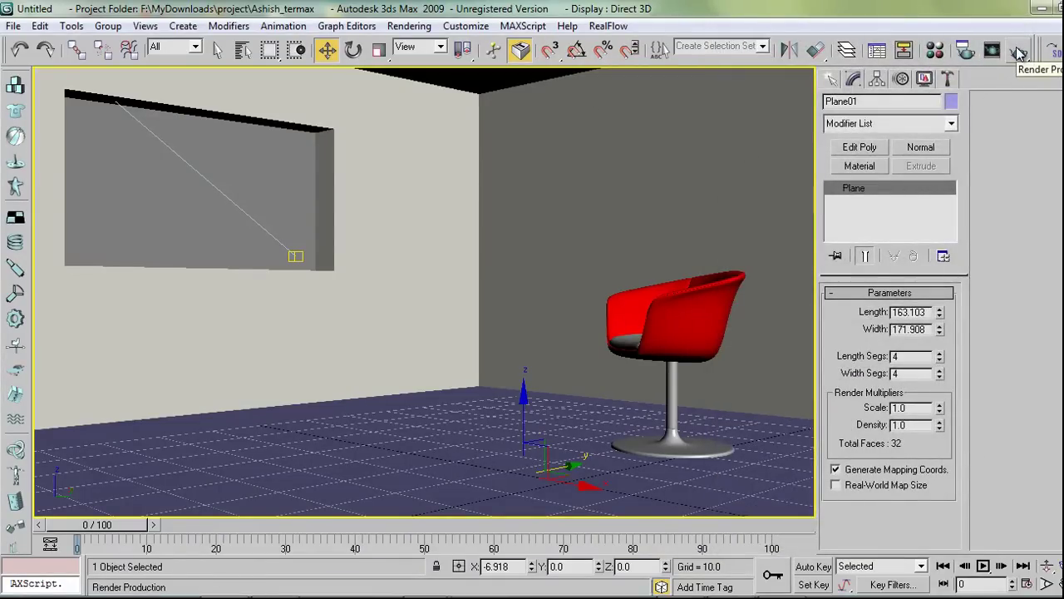
left_click(1019, 52)
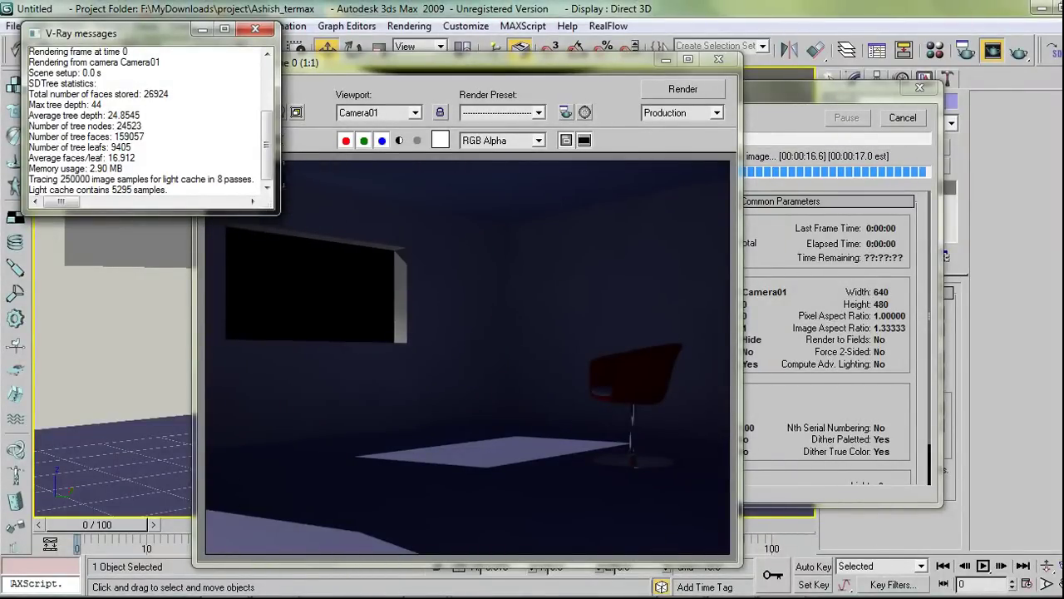
mouse_move(427, 595)
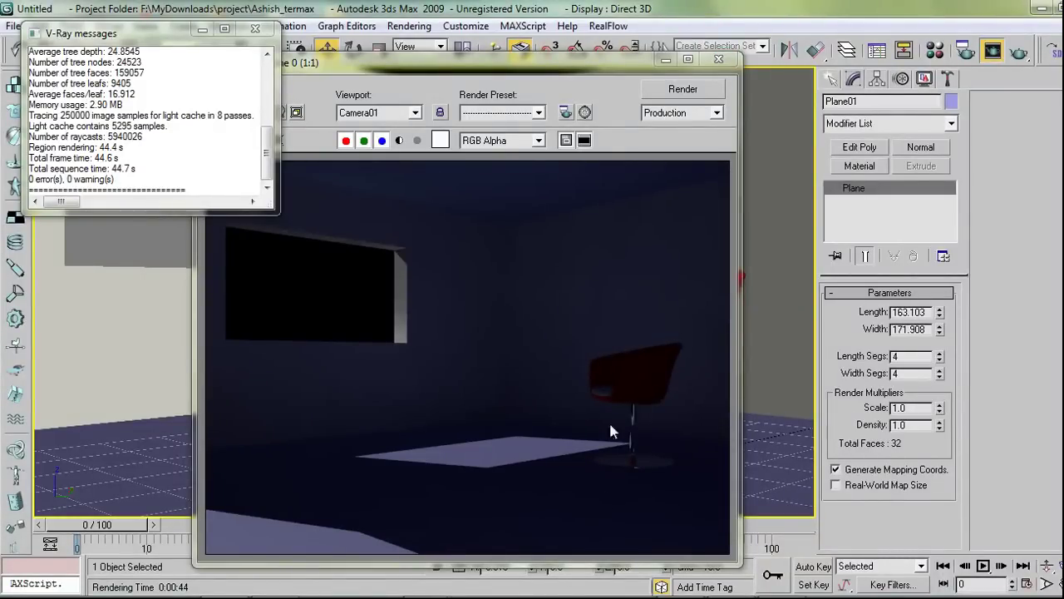
left_click(718, 59)
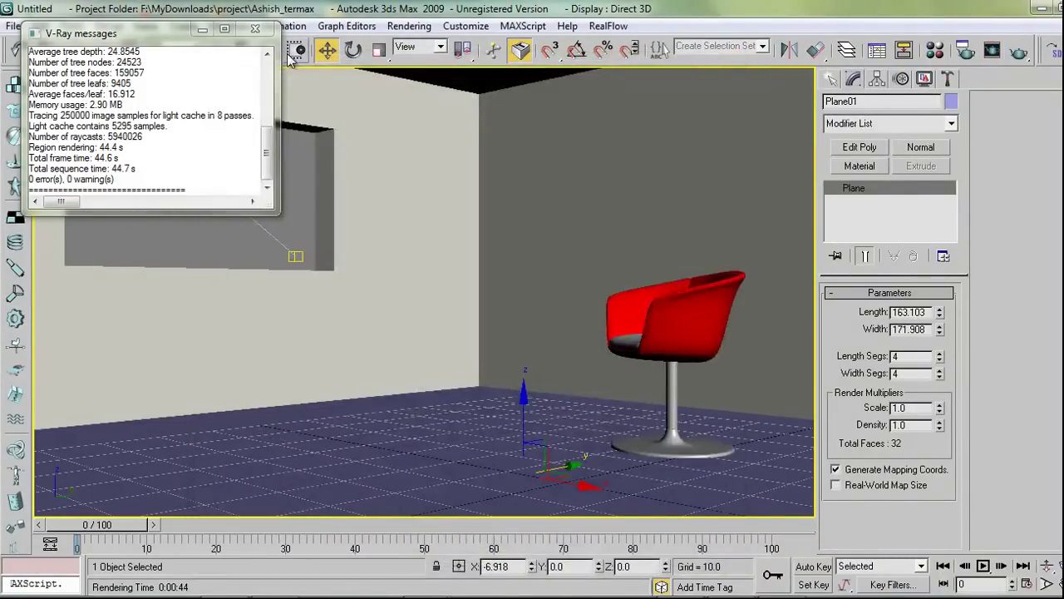
left_click(290, 361)
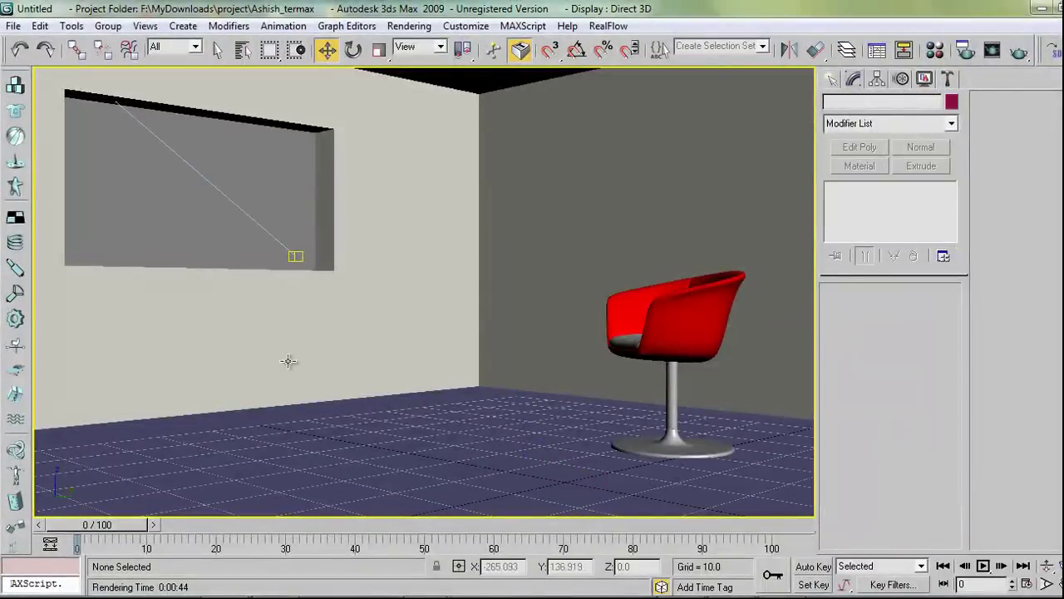
Rename the floor's VRayMtl material as Flooring and assign it to the floor plane.
left_click(327, 435)
left_click(935, 50)
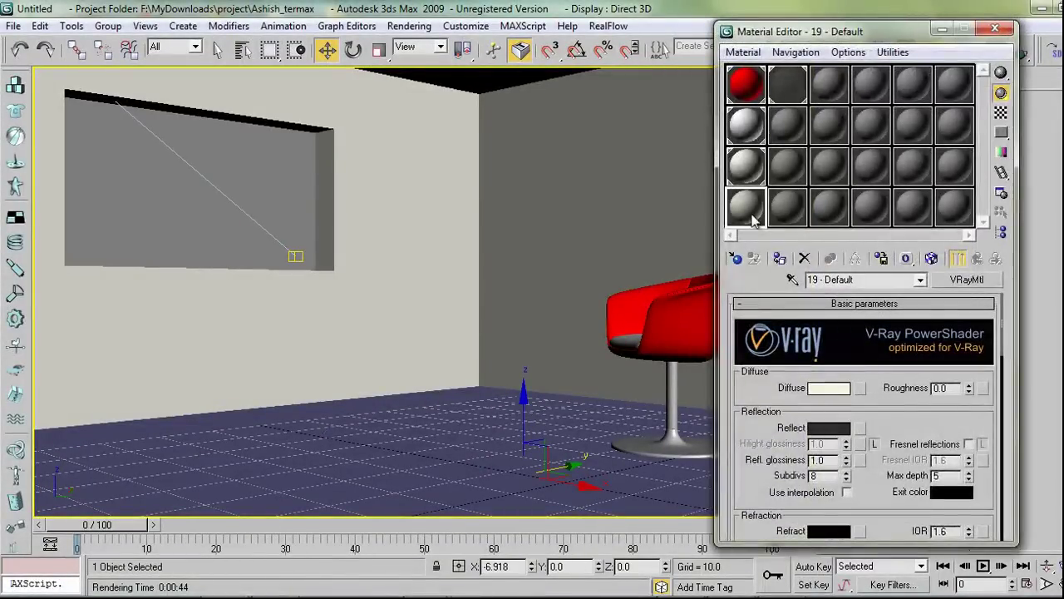
left_click(832, 279)
type("Flooring")
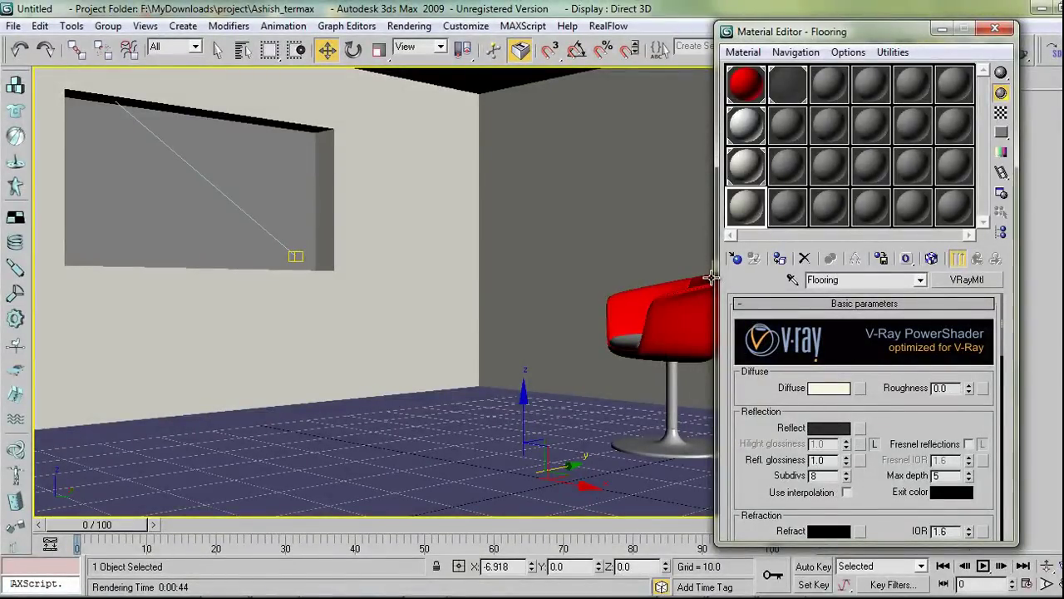
left_click(780, 261)
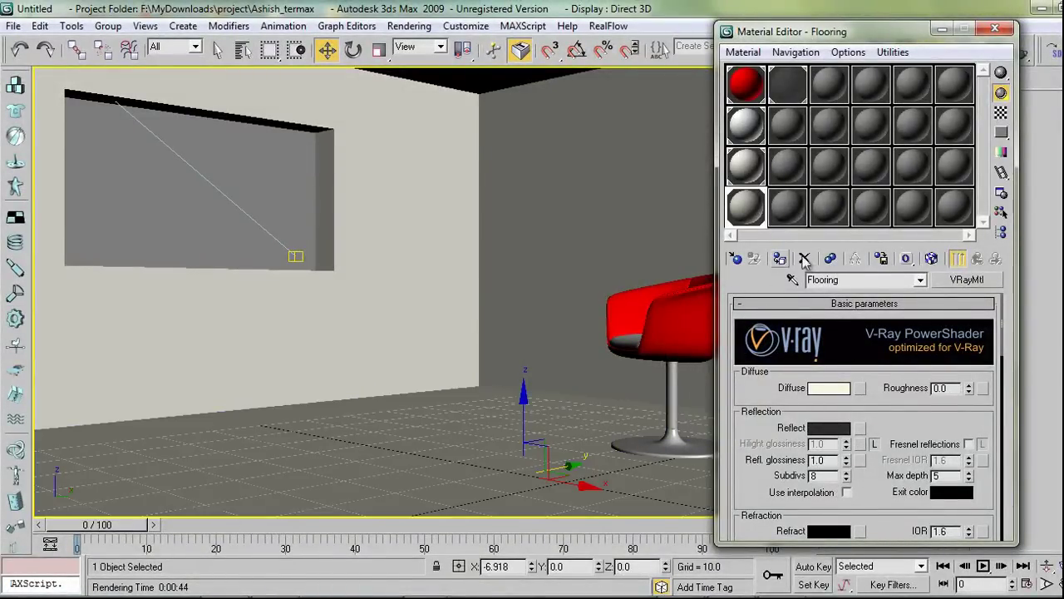
left_click(994, 29)
Examine the room's open side in the left, front and shaded perspective views.
key("l")
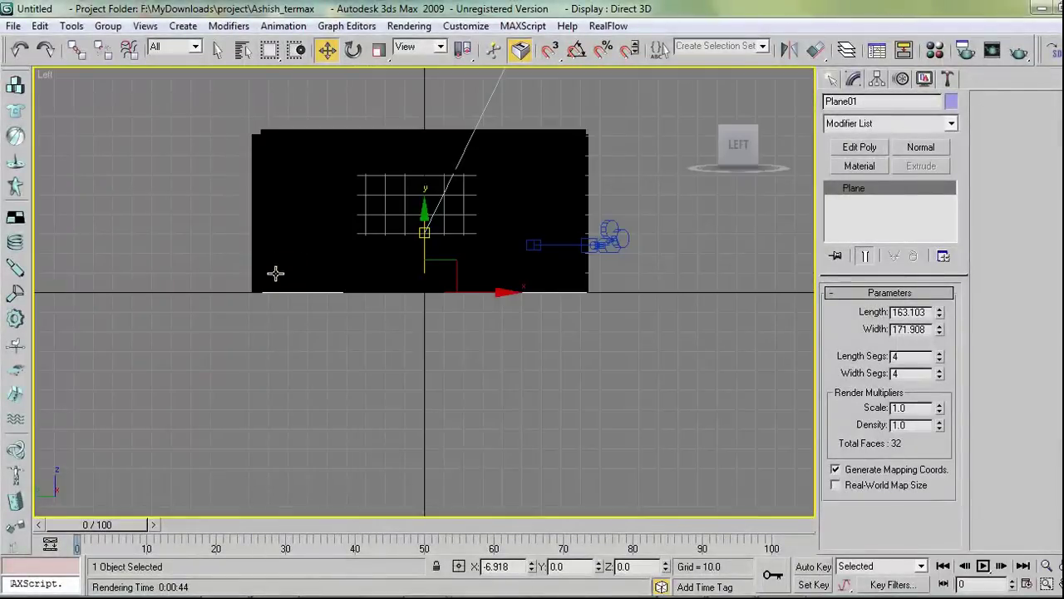
key("f")
mouse_move(523, 345)
middle_mouse_down()
mouse_move(499, 340)
mouse_move(504, 352)
middle_mouse_up()
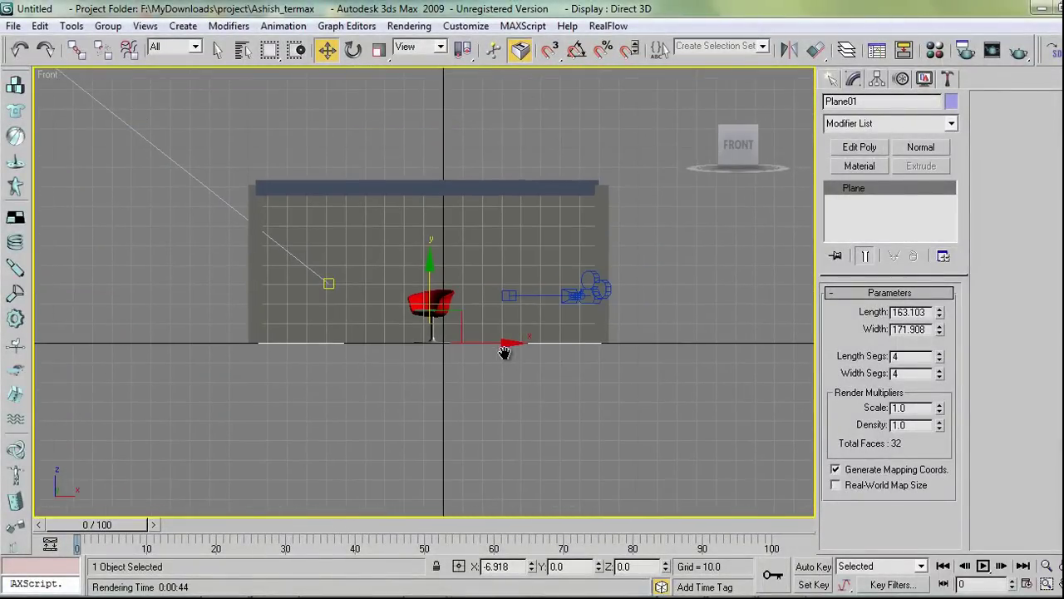
key("p")
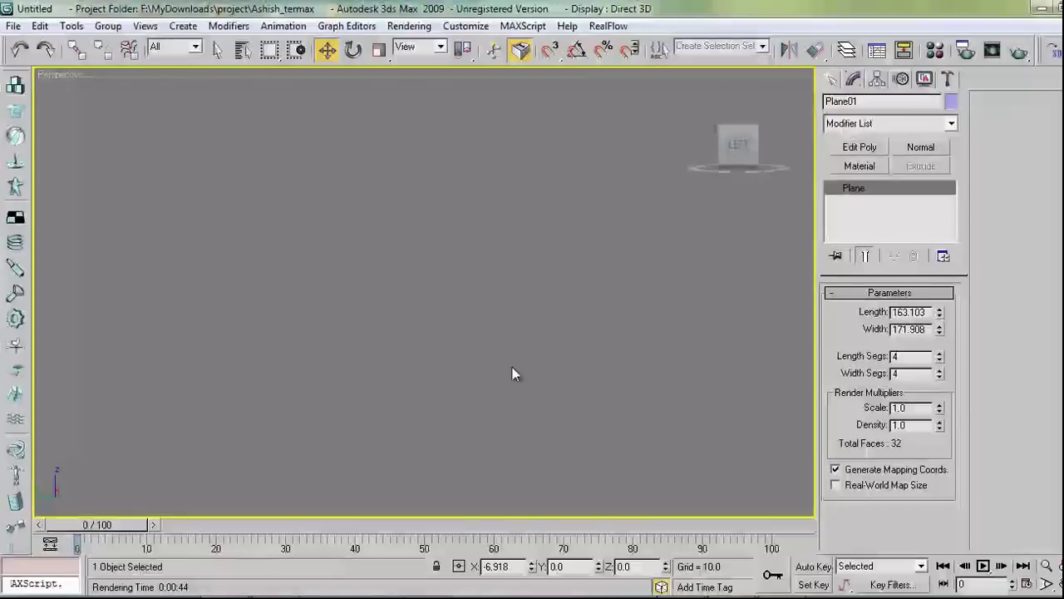
middle_click_drag(527, 337, 499, 359, "alt")
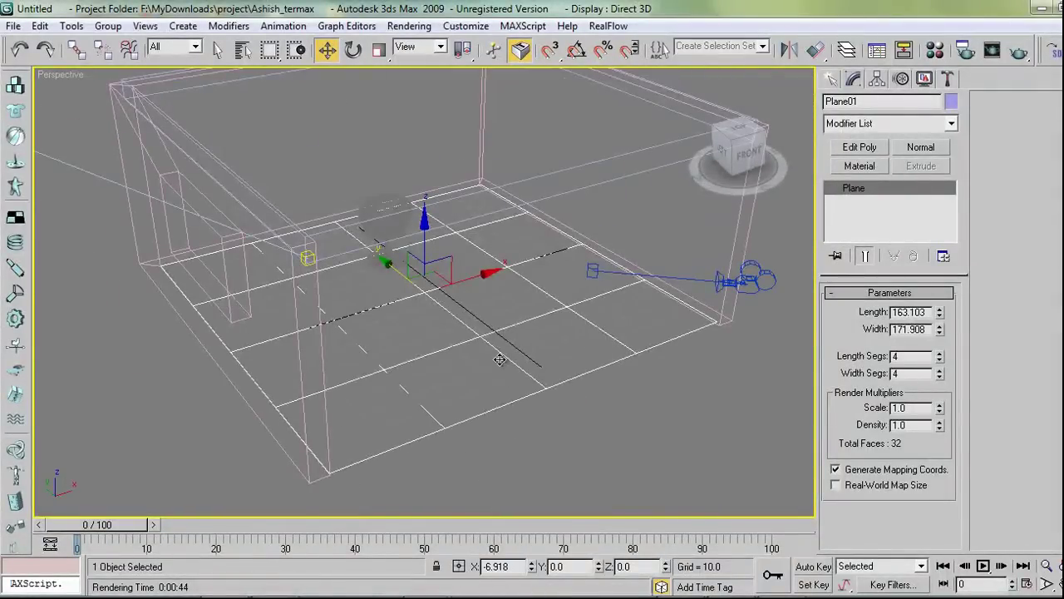
key("F3")
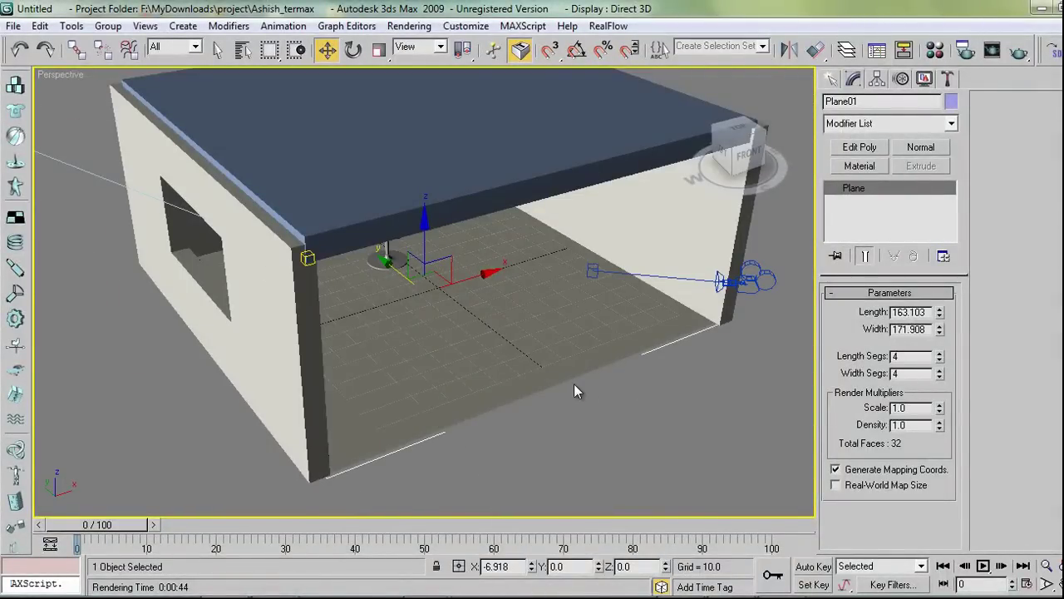
key("f")
key("l")
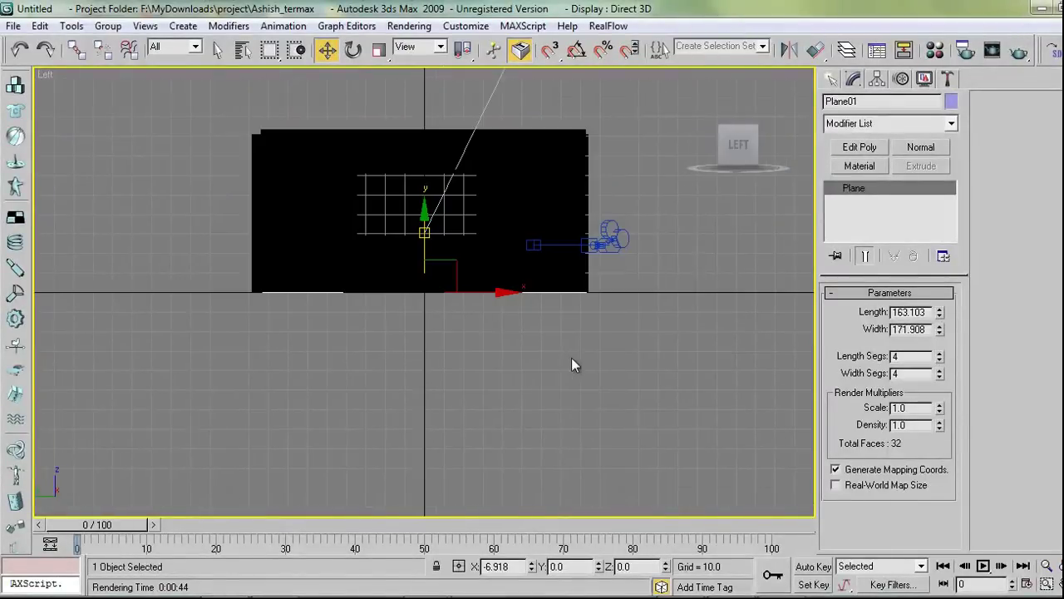
middle_click_drag(576, 286, 563, 361)
key("F3")
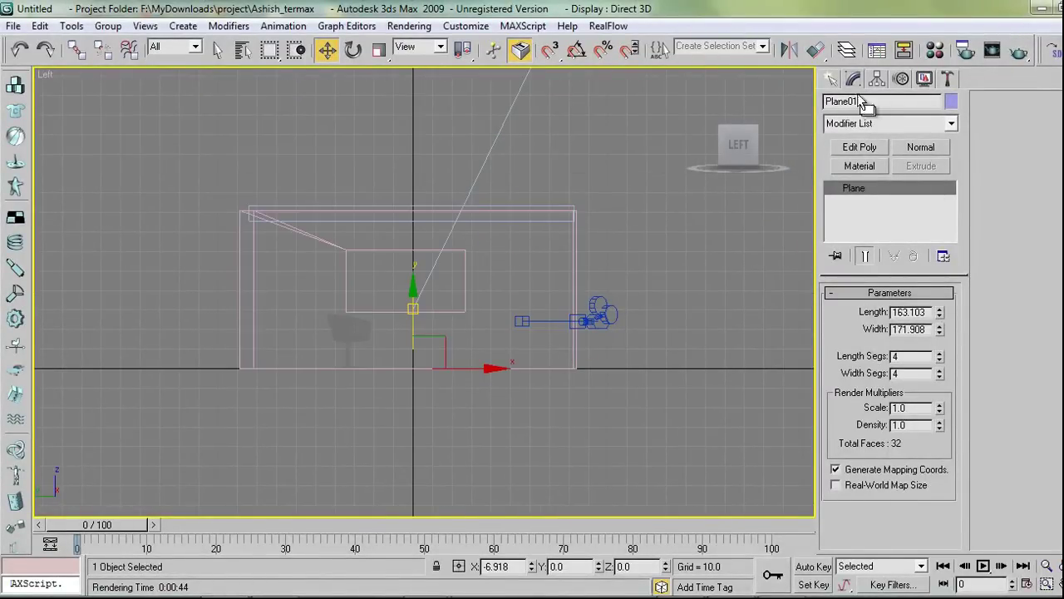
Create a box about 80 long, 176.5 wide and 4.6 high in the front view, spanning the room's full outline.
left_click(831, 78)
left_click(835, 105)
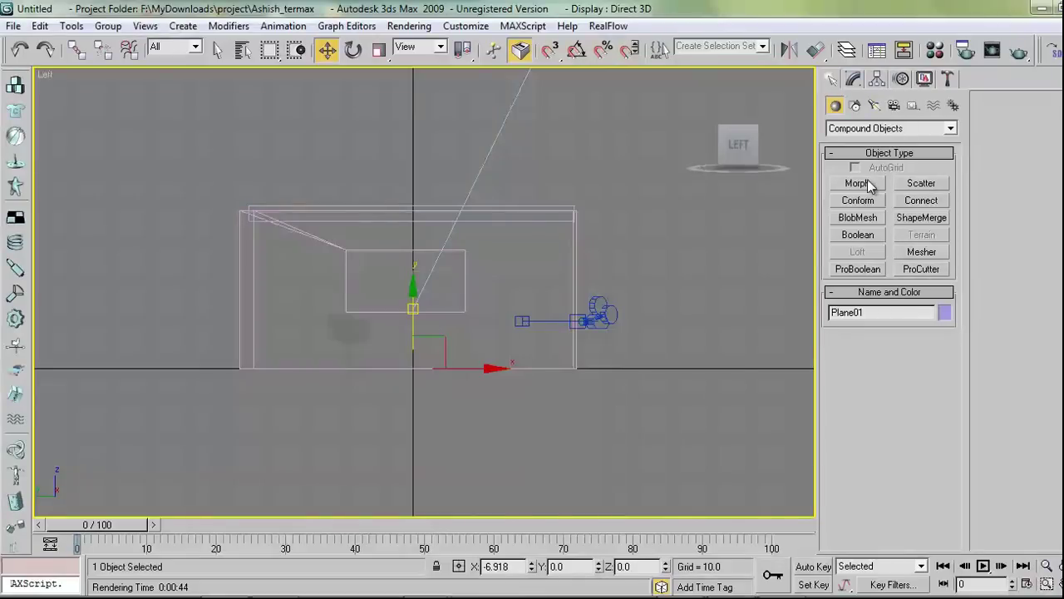
left_click(849, 129)
left_click(849, 138)
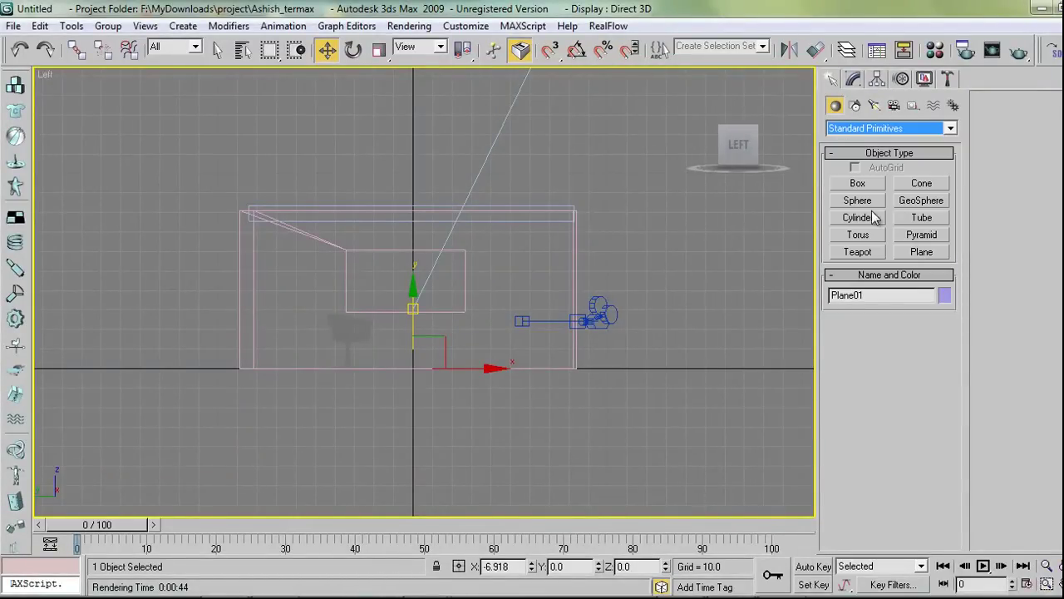
left_click(857, 183)
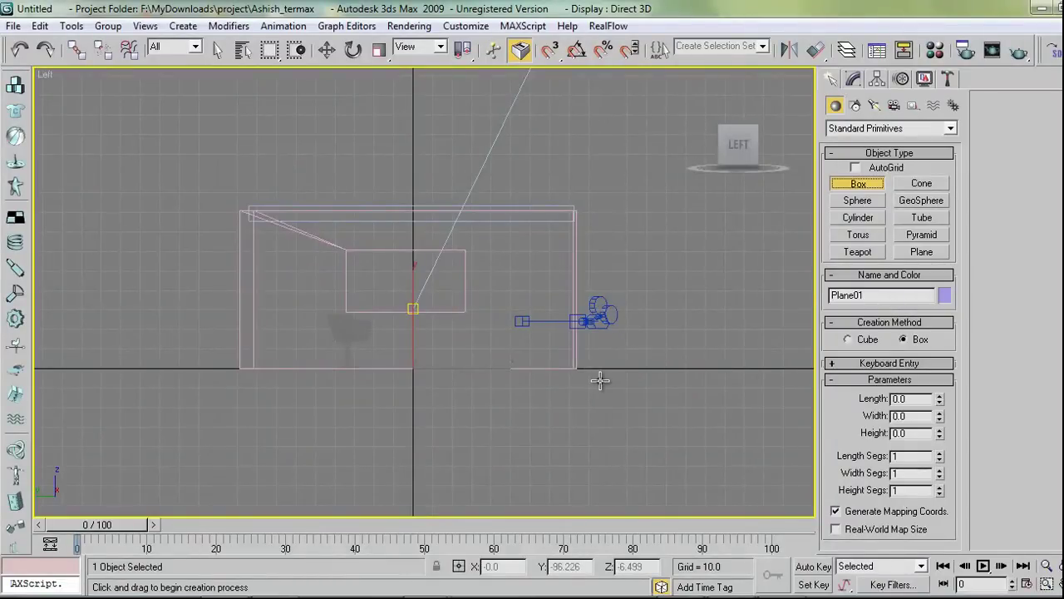
key("f")
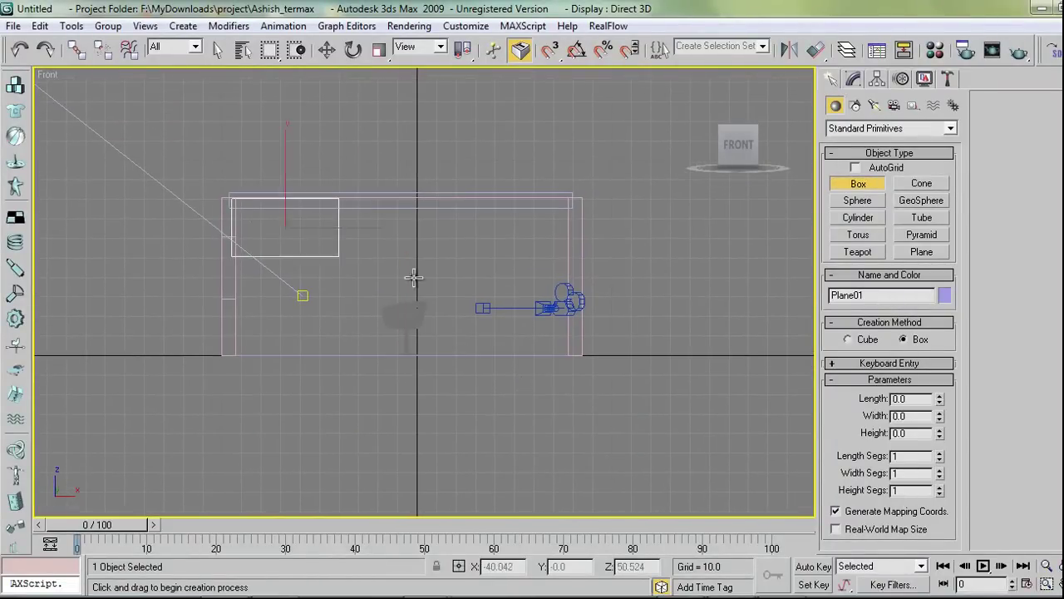
left_click_drag(233, 199, 573, 354)
left_click(570, 345)
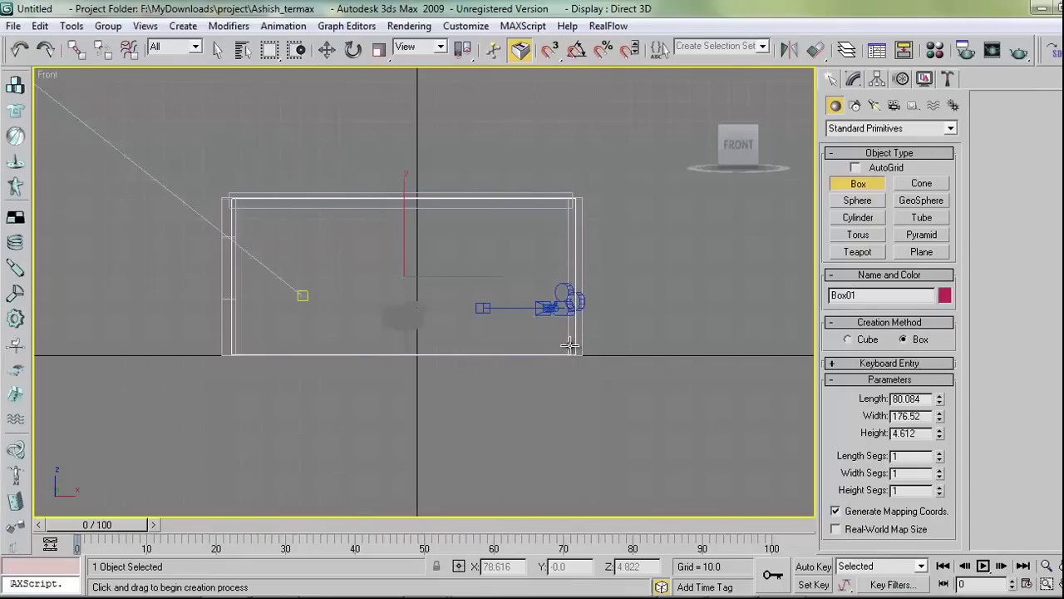
Move the new box along Y in the top view so it closes the room's open front side, and deselect it.
key("t")
key("w")
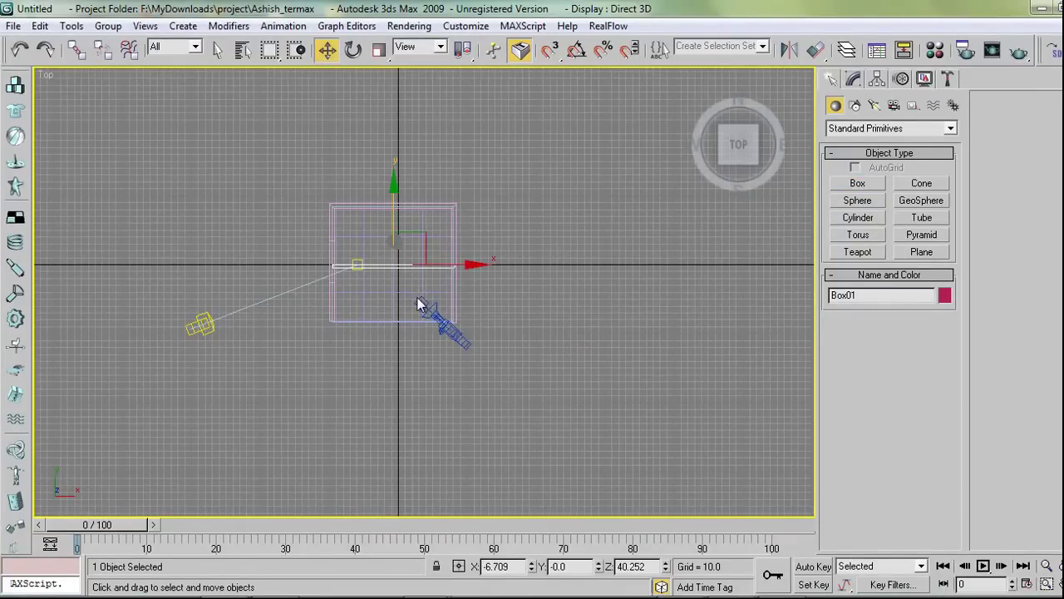
left_click_drag(390, 181, 396, 266)
left_click(475, 357)
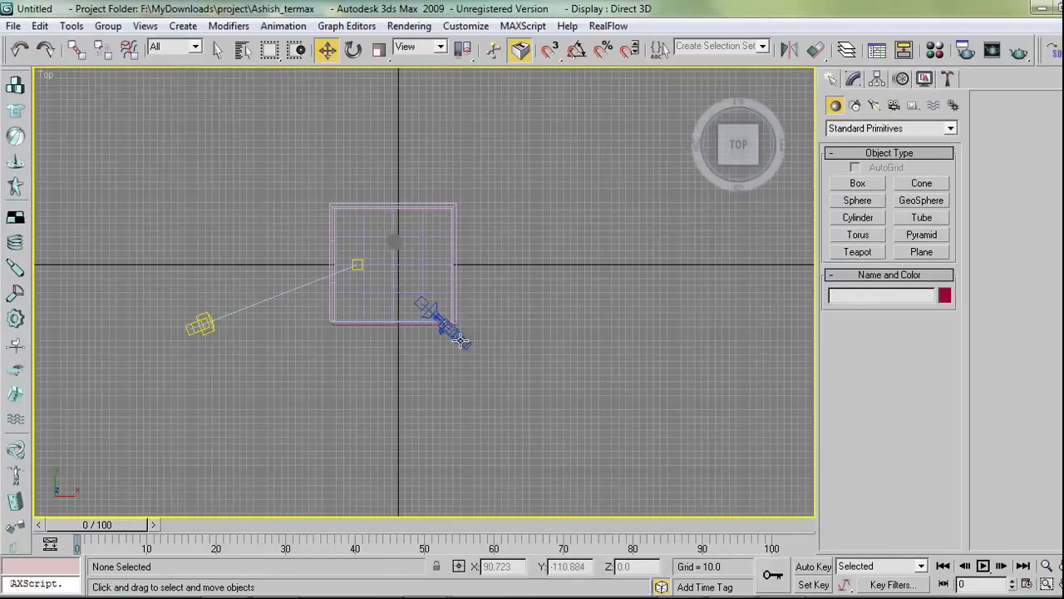
Select the camera at the room's front corner and change its type to Free Camera.
left_click(459, 341)
left_click(854, 79)
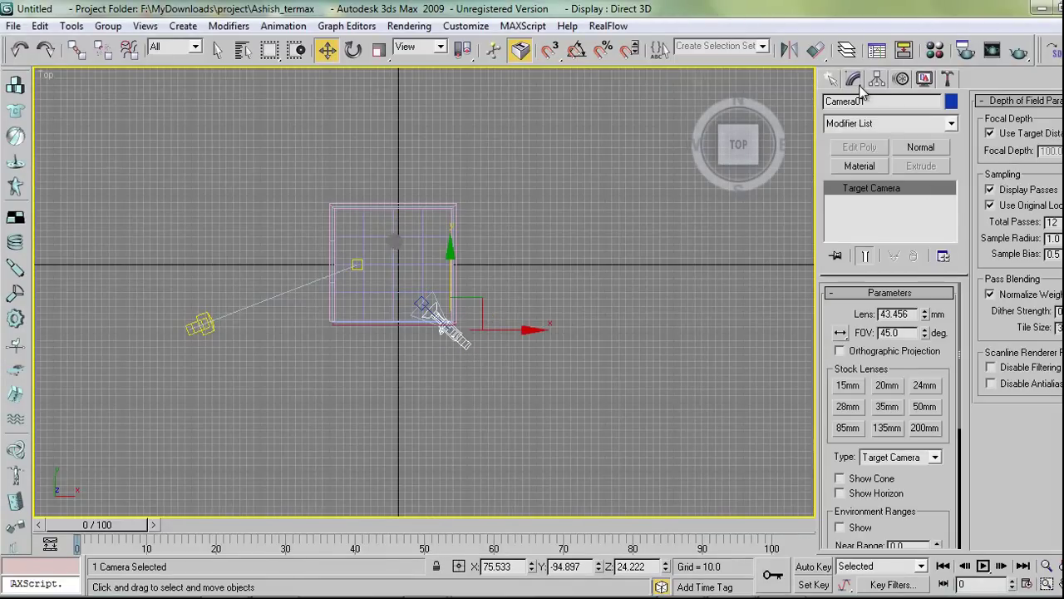
left_click(898, 457)
left_click(887, 472)
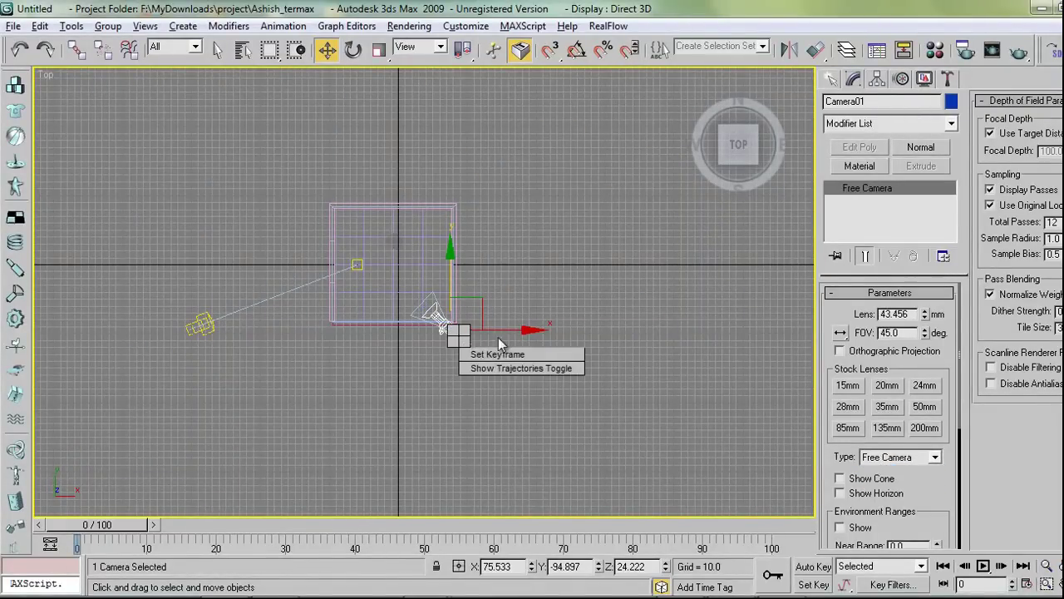
Move the camera along its Local viewing axis to inside the room and set its FOV to 66 degrees.
left_click(423, 49)
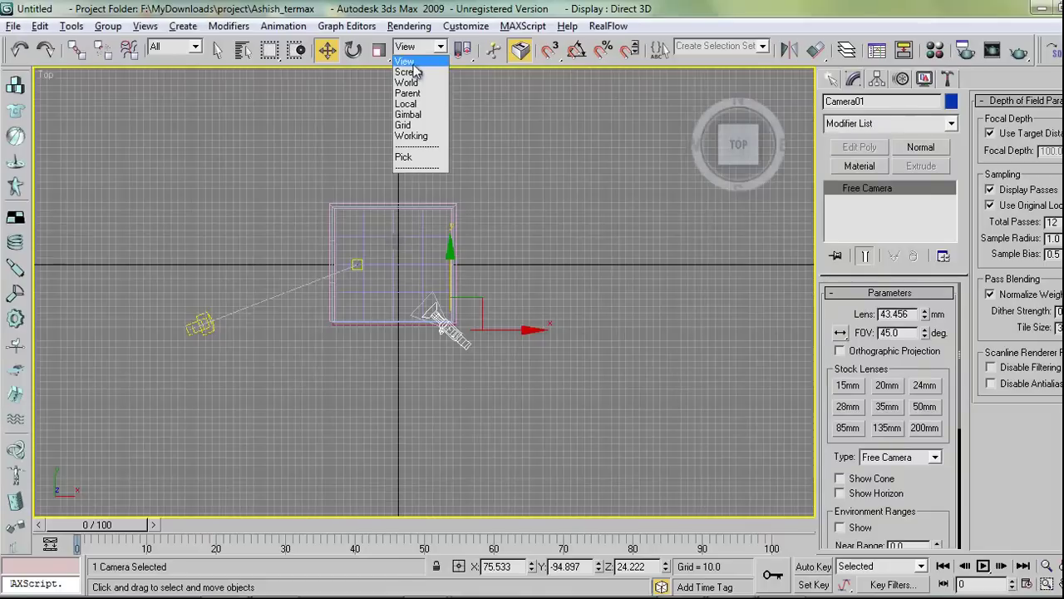
left_click(413, 108)
left_click_drag(508, 387, 487, 375)
key("c")
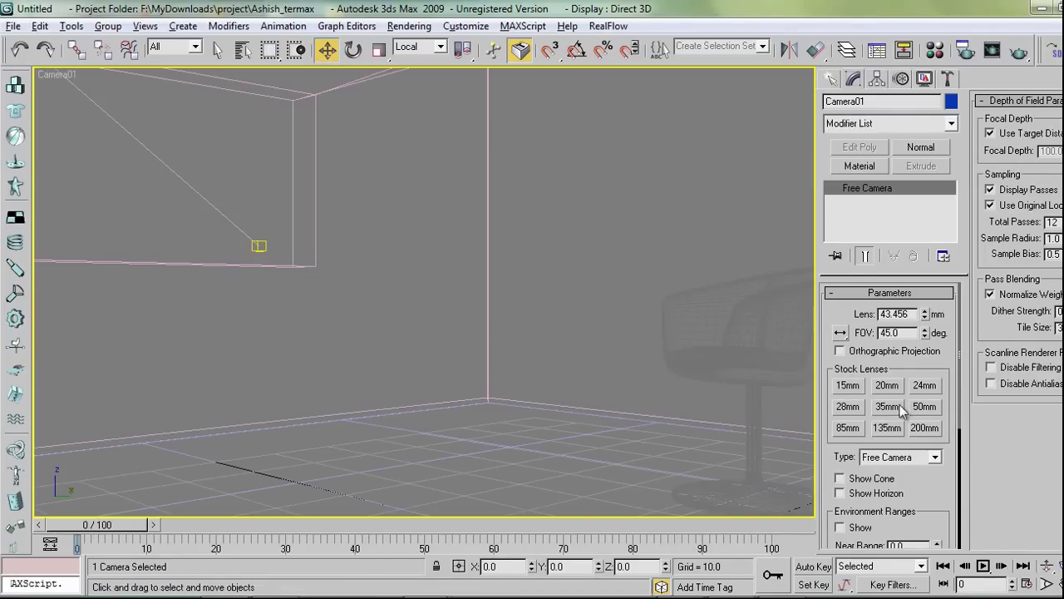
left_click_drag(928, 335, 921, 314)
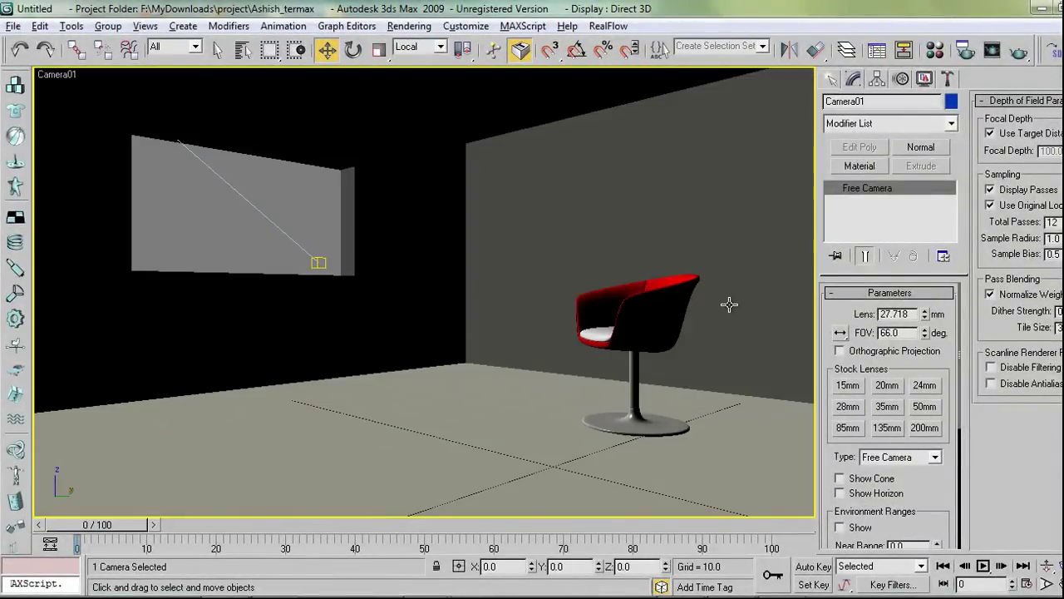
Render the camera view to check the enclosed room's framing and brightness, and close the render window.
left_click(832, 80)
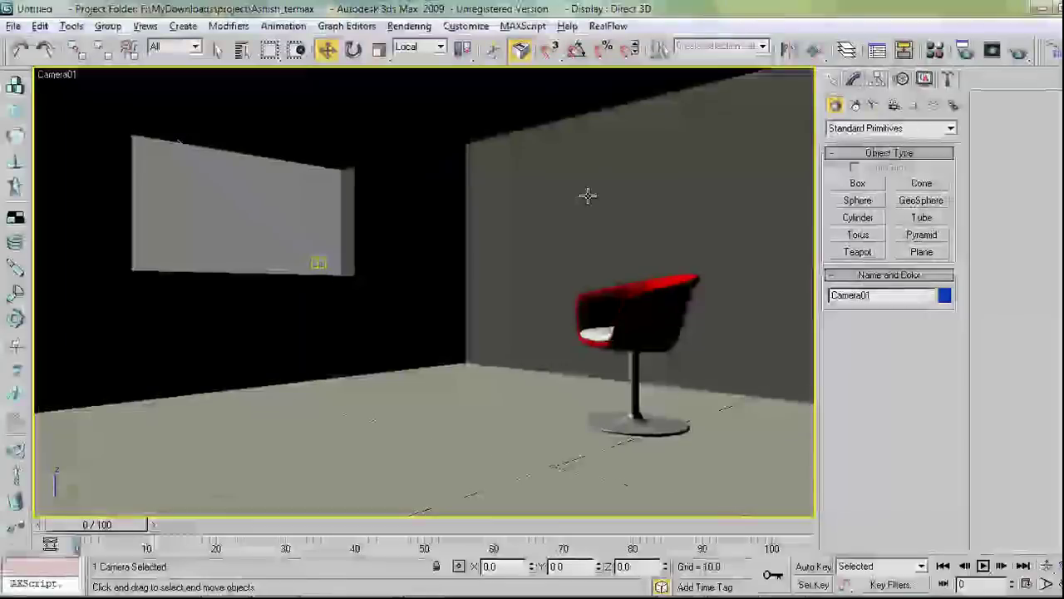
left_click(993, 52)
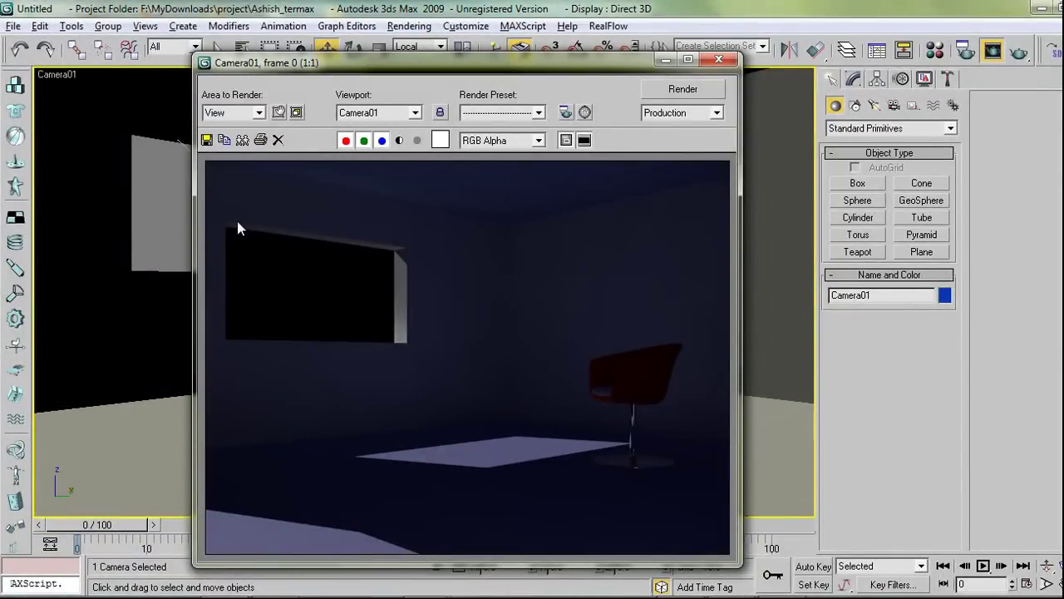
left_click(719, 59)
Choose VRayLight from the VRay light category with the Plane type.
left_click(874, 105)
left_click(896, 126)
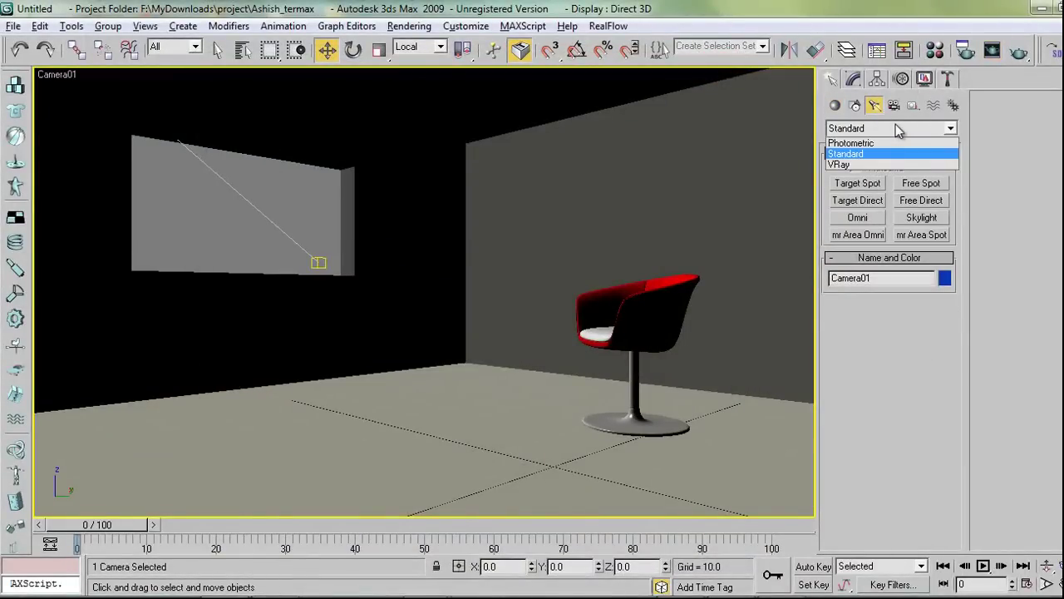
left_click(859, 167)
left_click(869, 181)
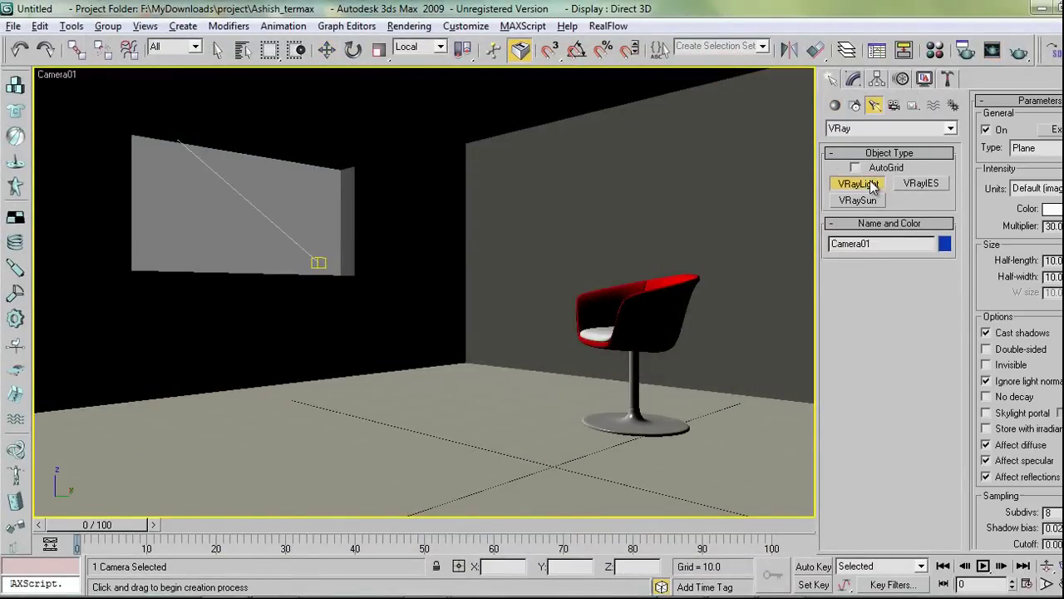
key("l")
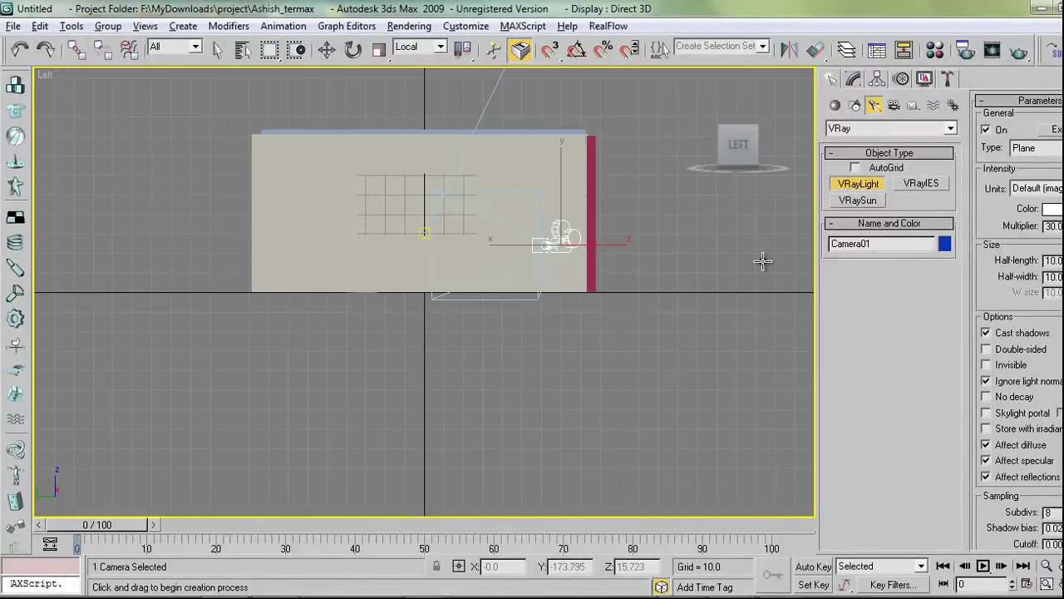
middle_click_drag(463, 269, 471, 319)
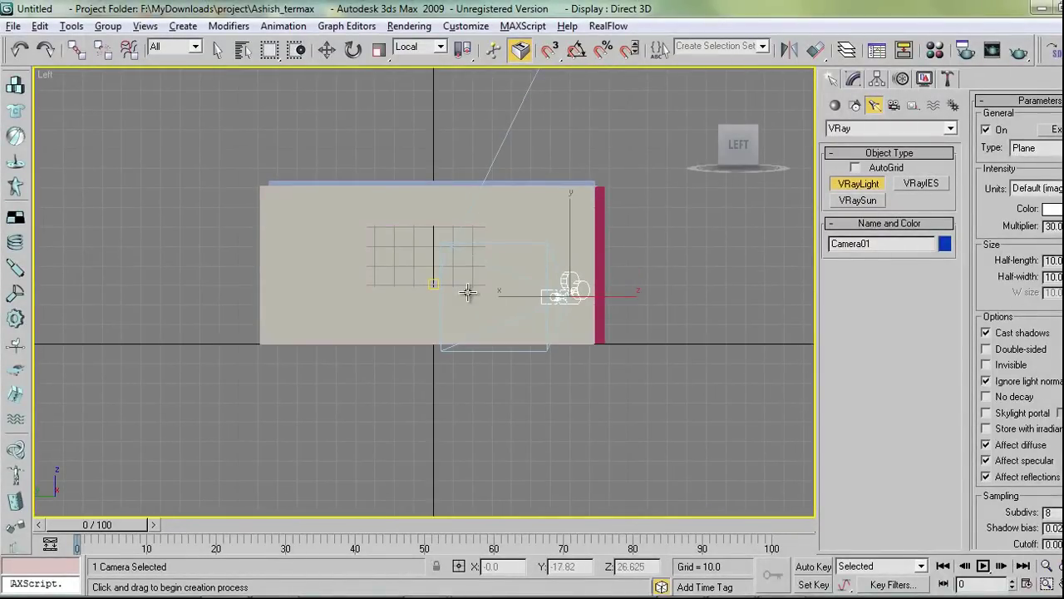
scroll(468, 289, "up", 5)
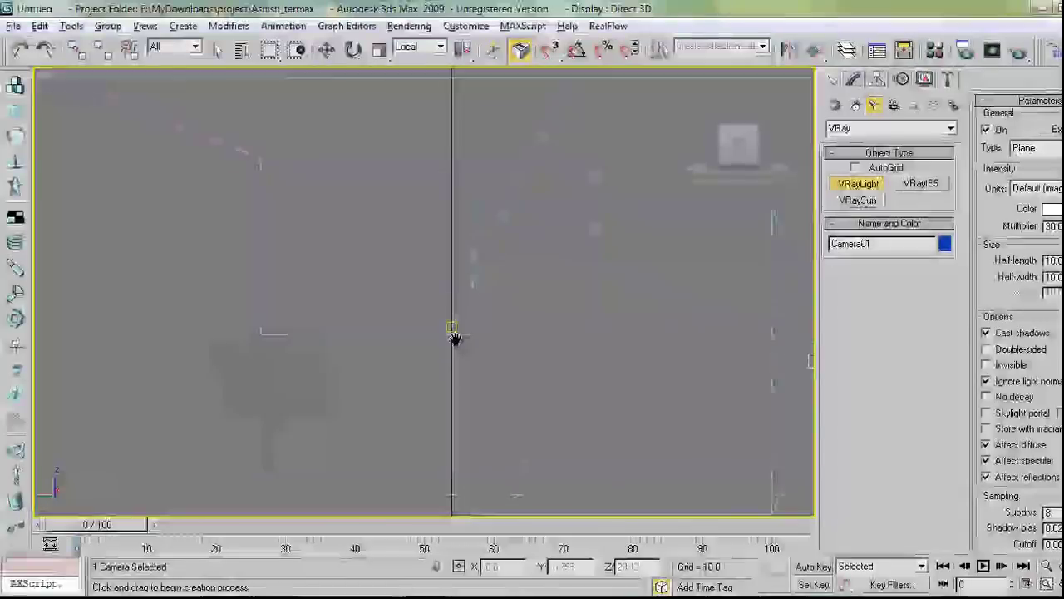
left_click_drag(263, 184, 440, 282)
key("p")
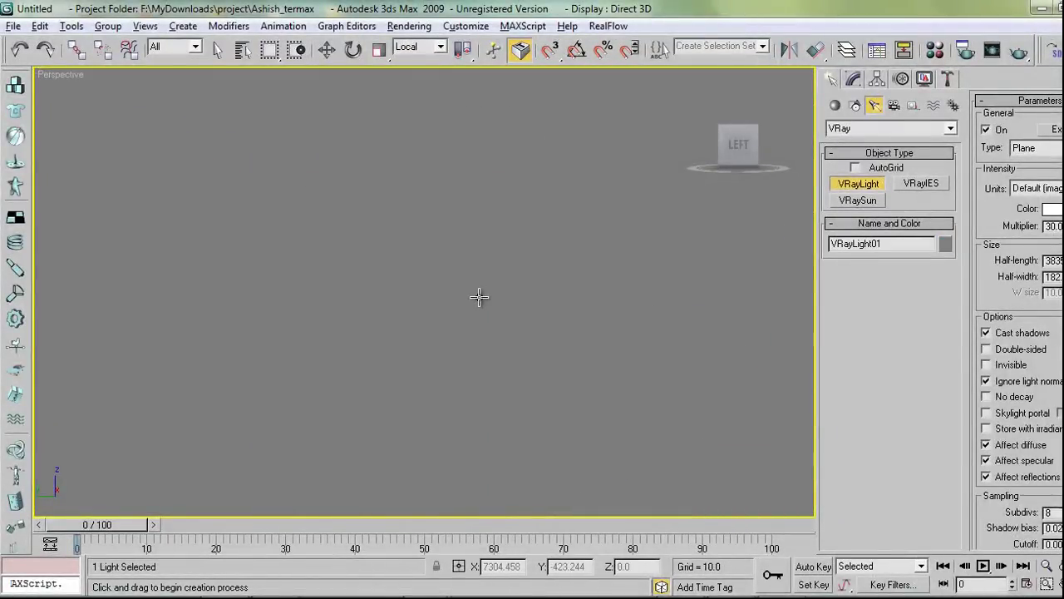
key("f")
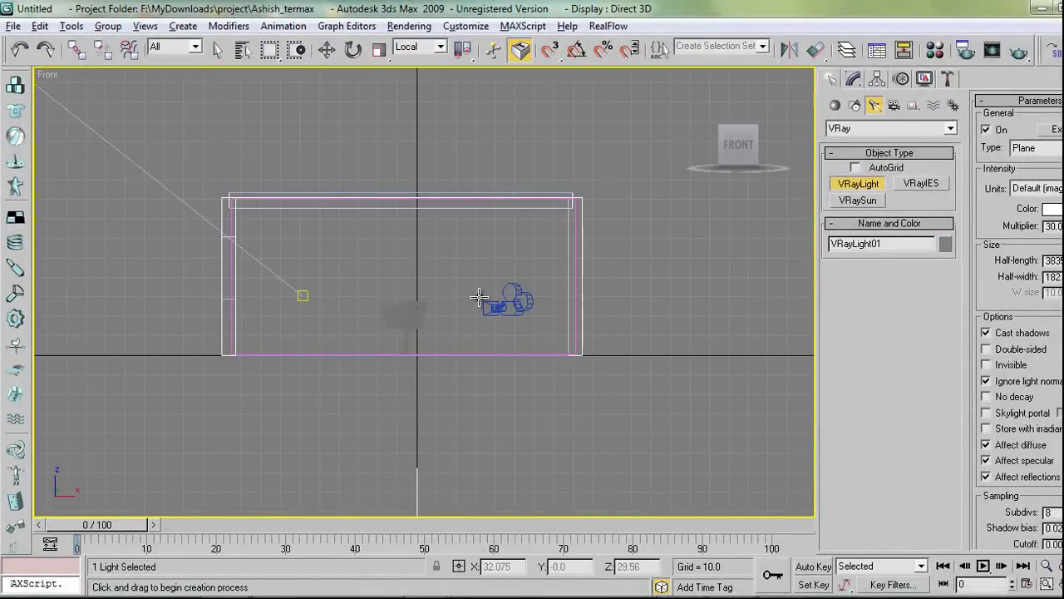
left_click(497, 341)
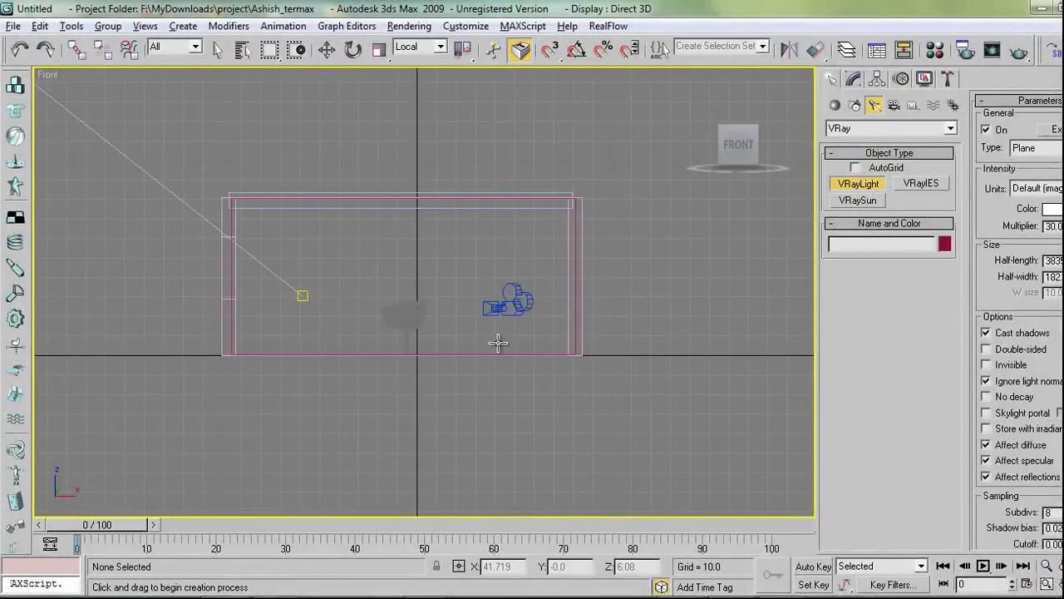
Draw a VRay plane light over the window opening in the left view, half-length about 30.2 and half-width about 15.5.
key("l")
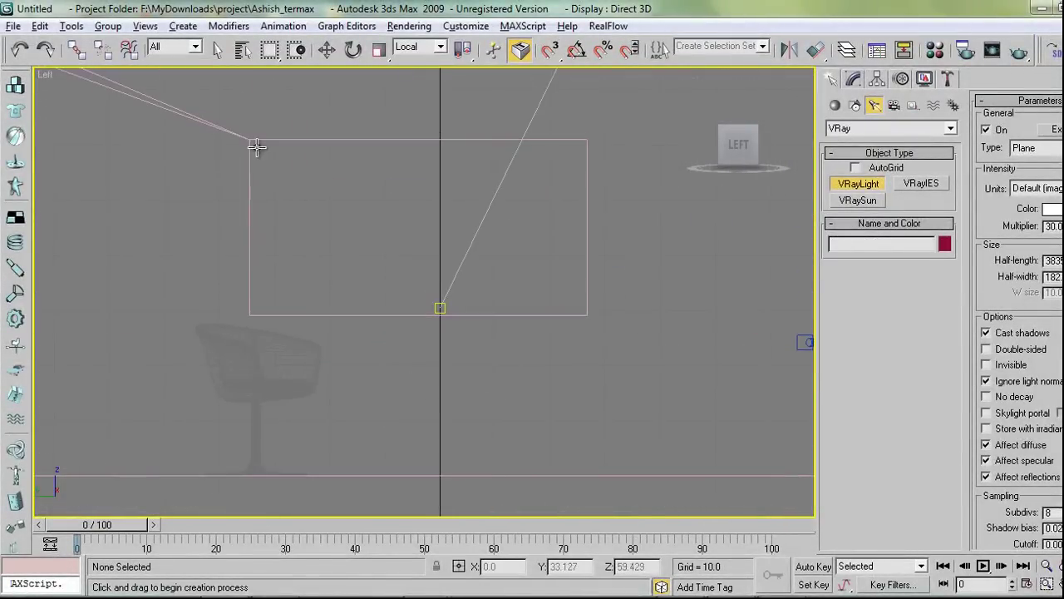
left_click_drag(250, 141, 586, 313)
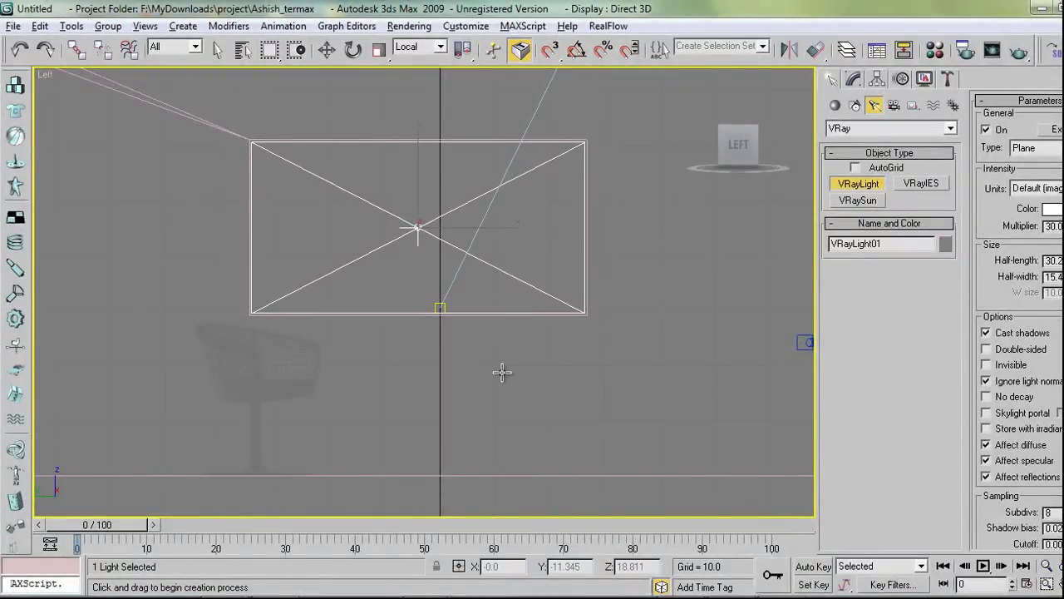
scroll(613, 385, "up", 4)
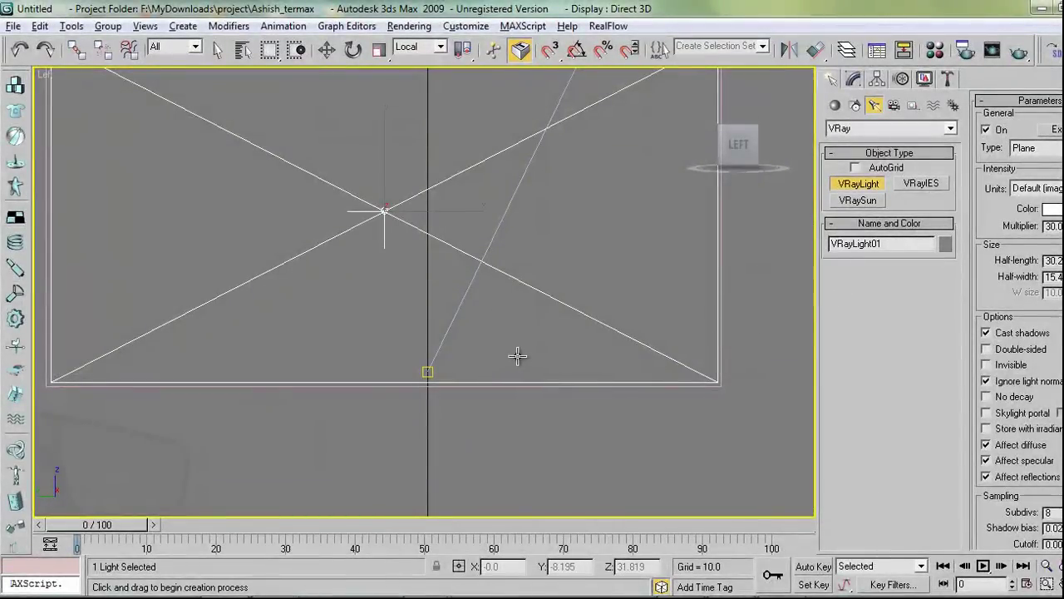
Move the plane light along its local Z axis in the top view until it sits in the window wall's opening.
key("t")
scroll(501, 366, "down", 6)
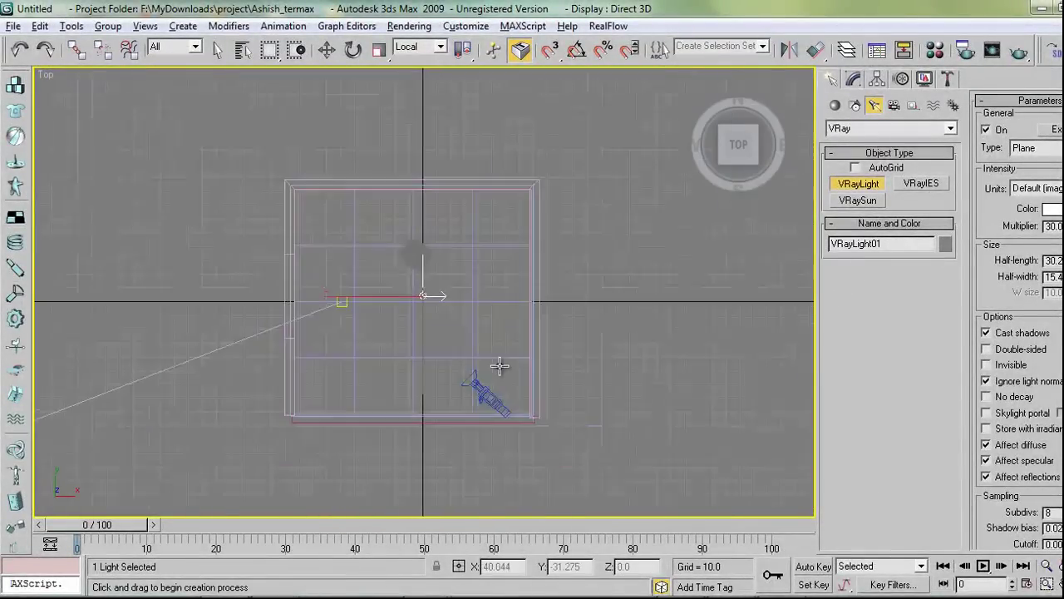
middle_click_drag(502, 369, 512, 359)
key("w")
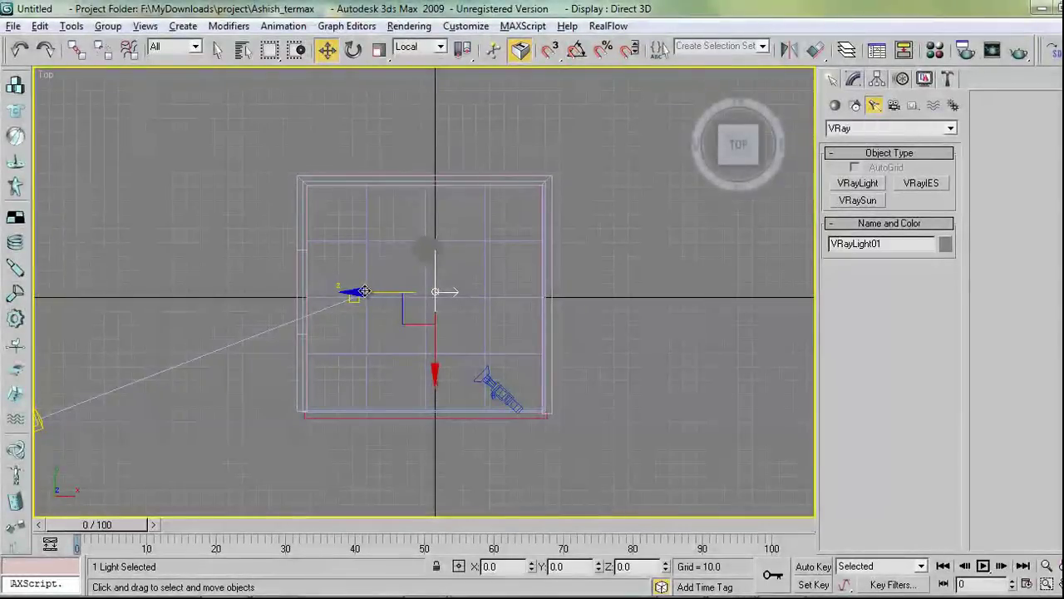
left_click_drag(366, 291, 227, 295)
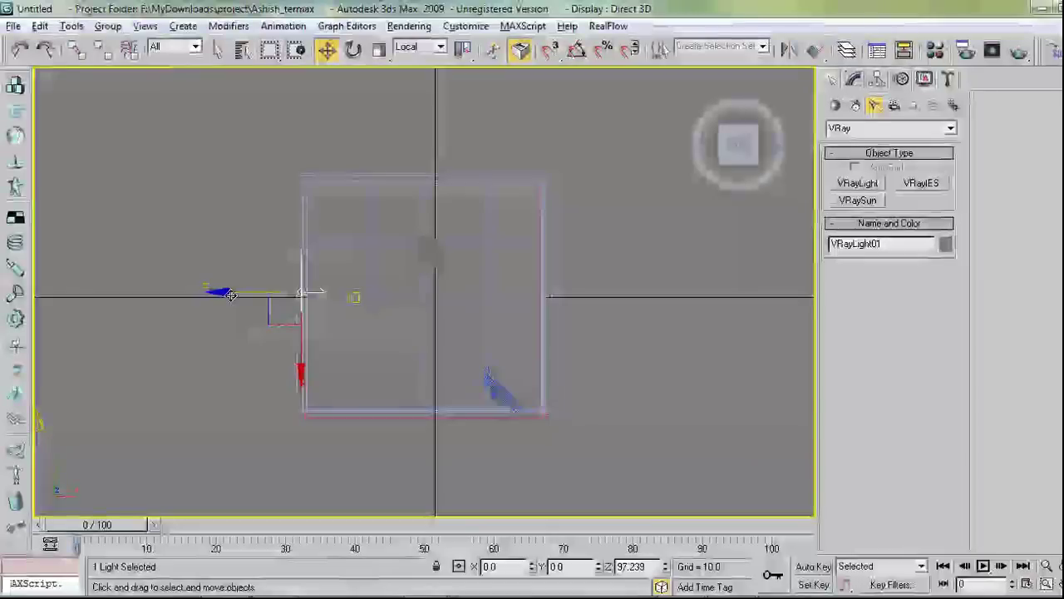
Set the plane light's multiplier to 10 and give its colour a very pale warm tint.
left_click(852, 79)
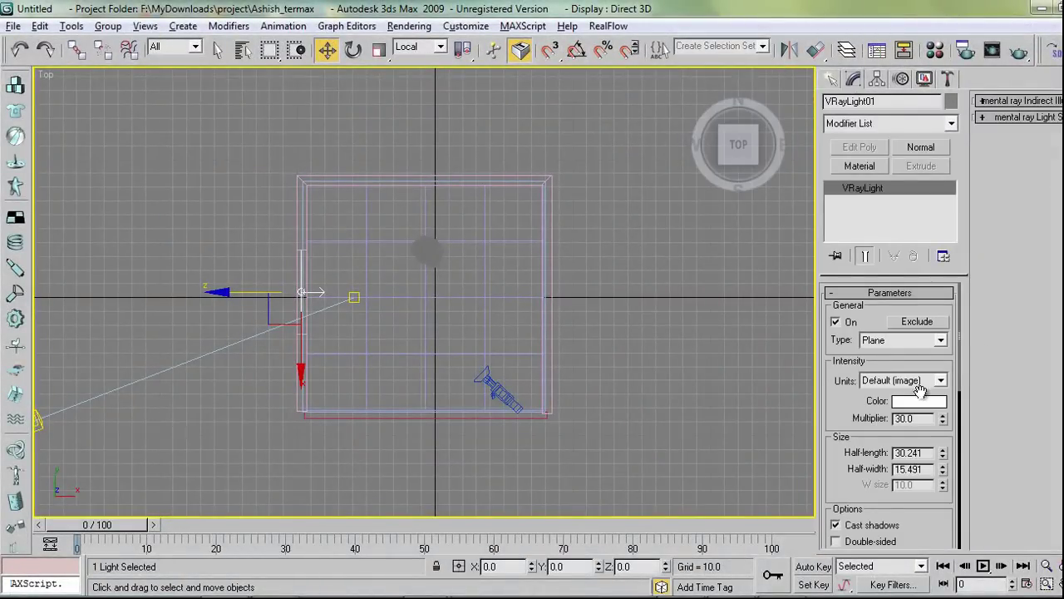
left_click_drag(918, 418, 847, 425)
left_click(917, 403)
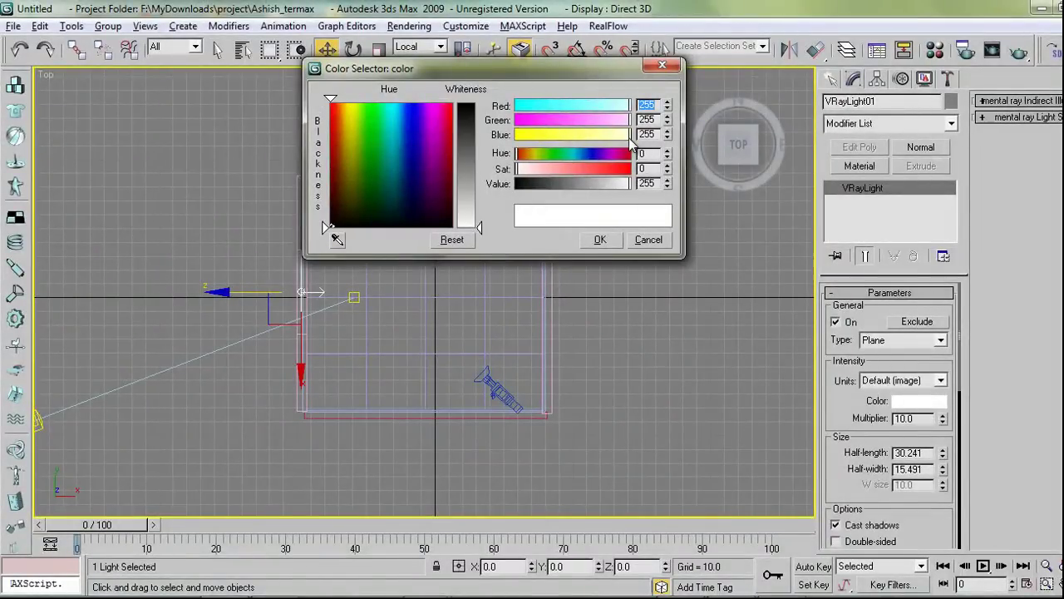
left_click(351, 103)
left_click_drag(481, 225, 480, 222)
left_click(601, 240)
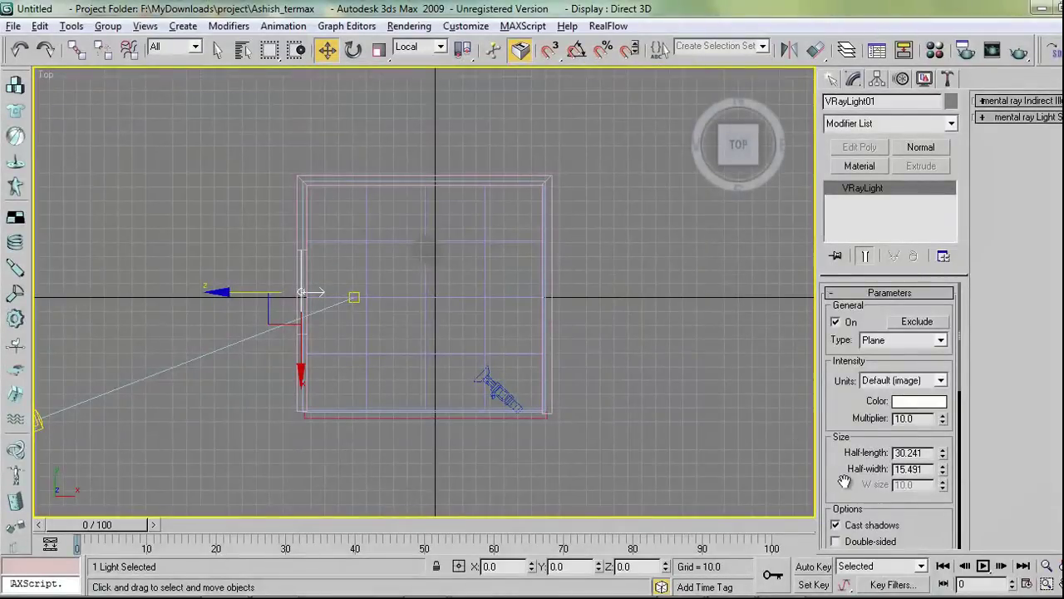
Enable the plane light's Invisible option and review its remaining options and sampling settings.
left_click_drag(846, 482, 841, 378)
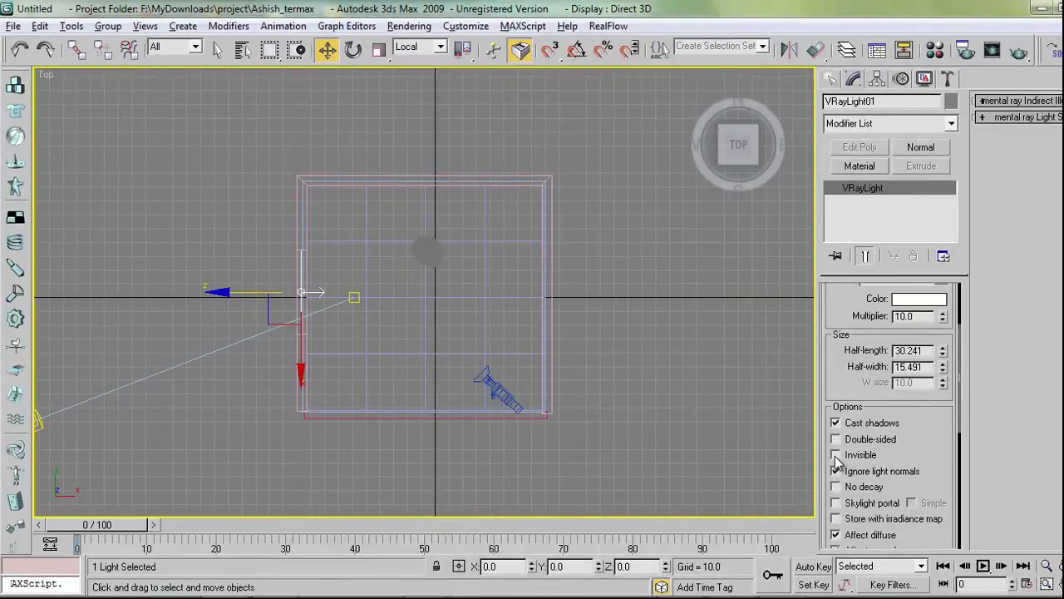
scroll(906, 440, "down", 5)
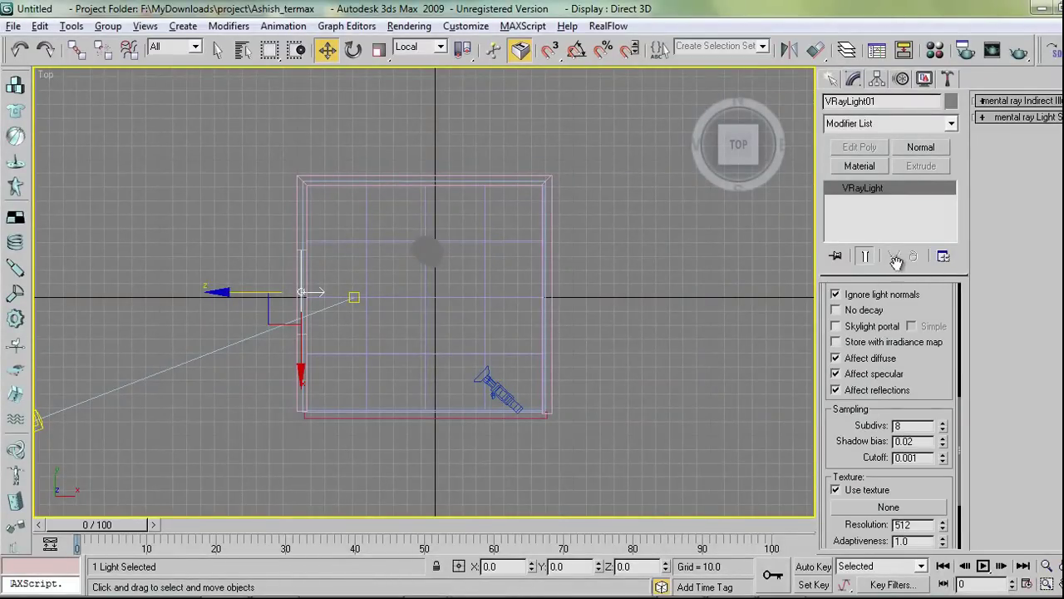
right_click(601, 342)
key("Escape")
right_click(620, 351)
key("Escape")
Render the camera view to check the window light's effect, and move the render window clear of the window area.
key("c")
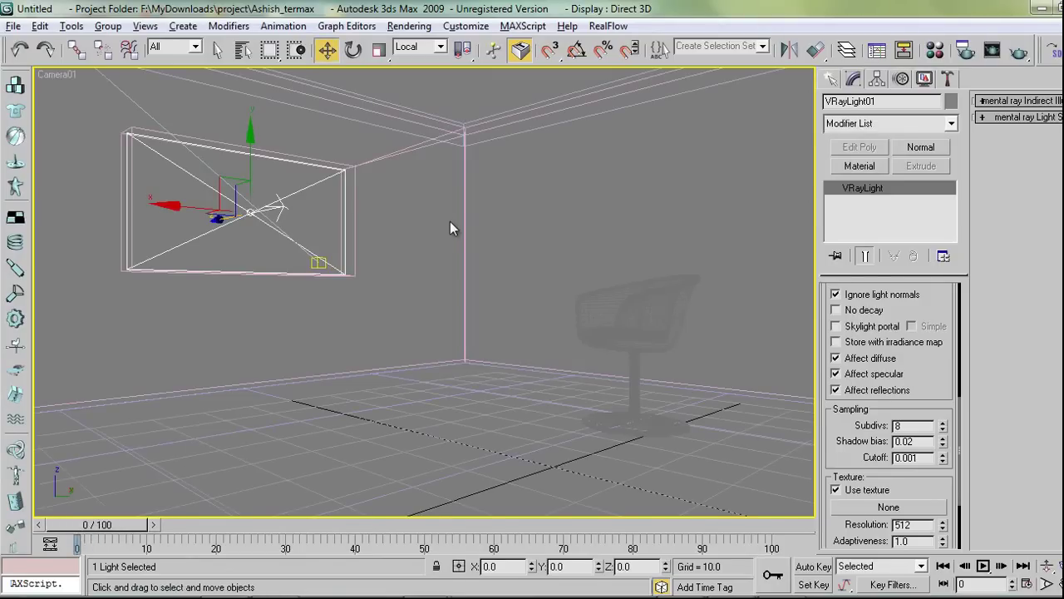
left_click(1020, 51)
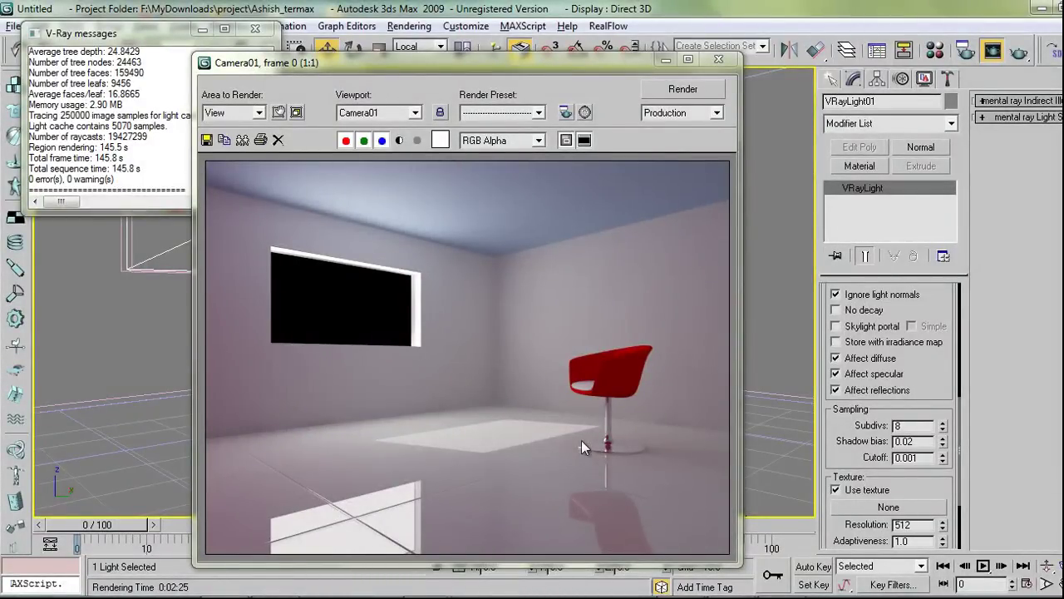
left_click_drag(466, 63, 310, 64)
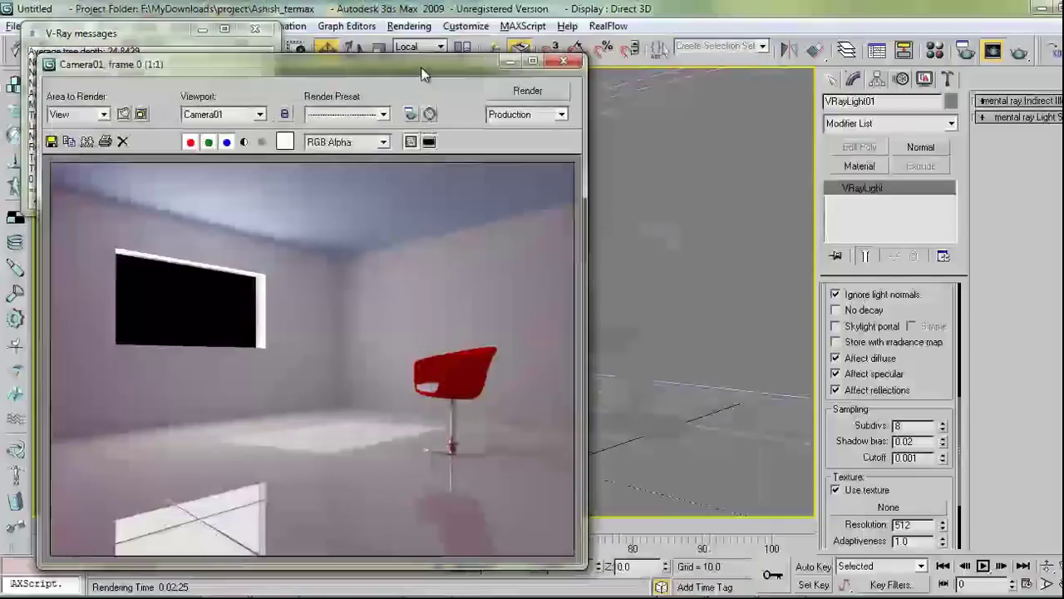
left_click_drag(429, 62, 503, 89)
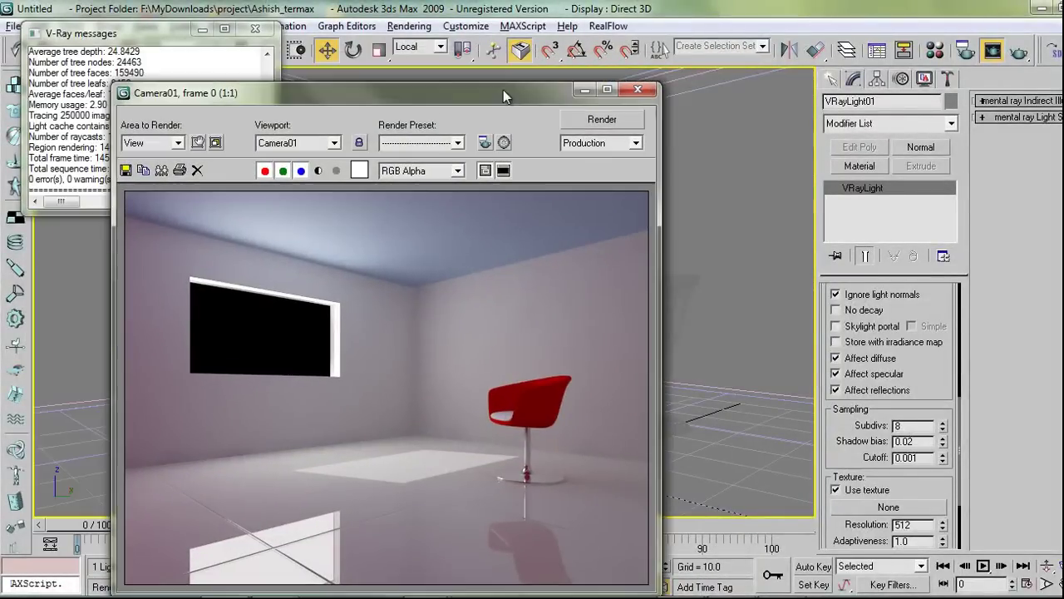
left_click_drag(388, 92, 528, 52)
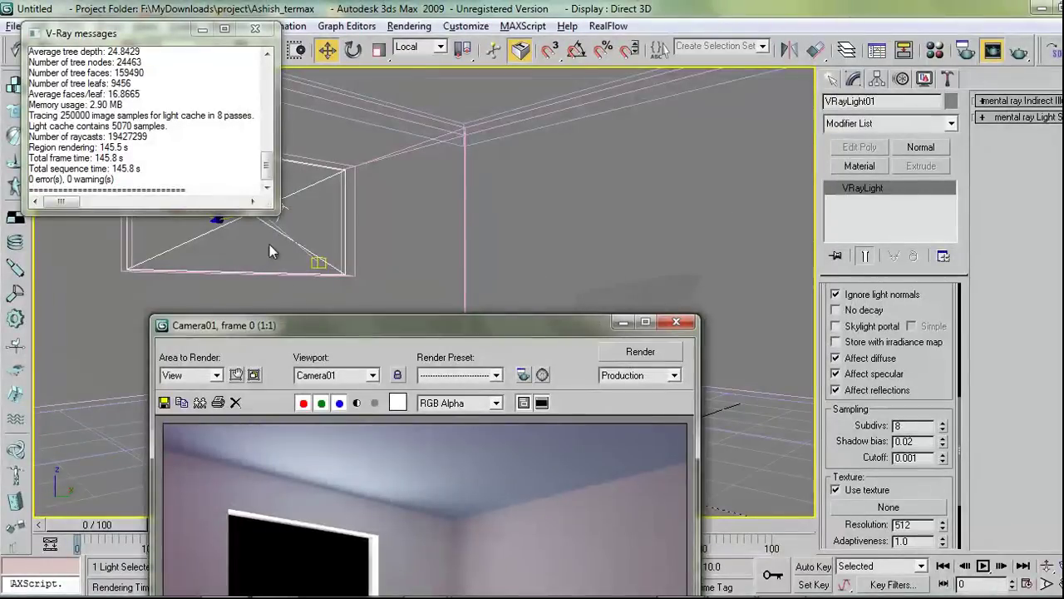
Close the V-Ray messages, restrict selection to Lights, and select the plane light in the window opening.
left_click(271, 251)
left_click(256, 29)
left_click(193, 47)
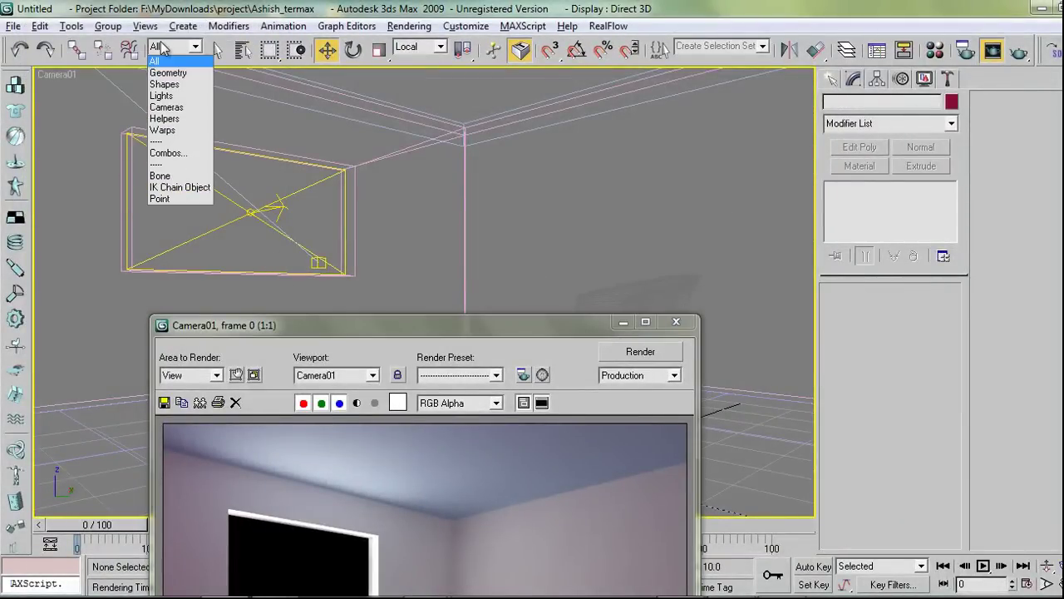
left_click(166, 99)
left_click(231, 214)
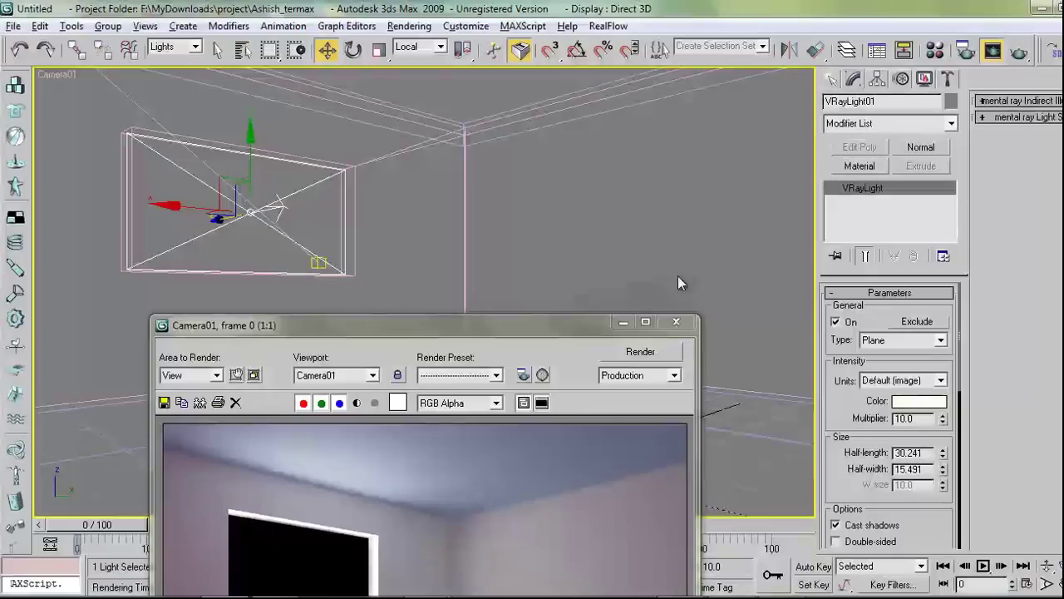
Turn off the plane light's Affect reflections option and check the window's reflection on the floor in the last render.
scroll(880, 471, "down", 8)
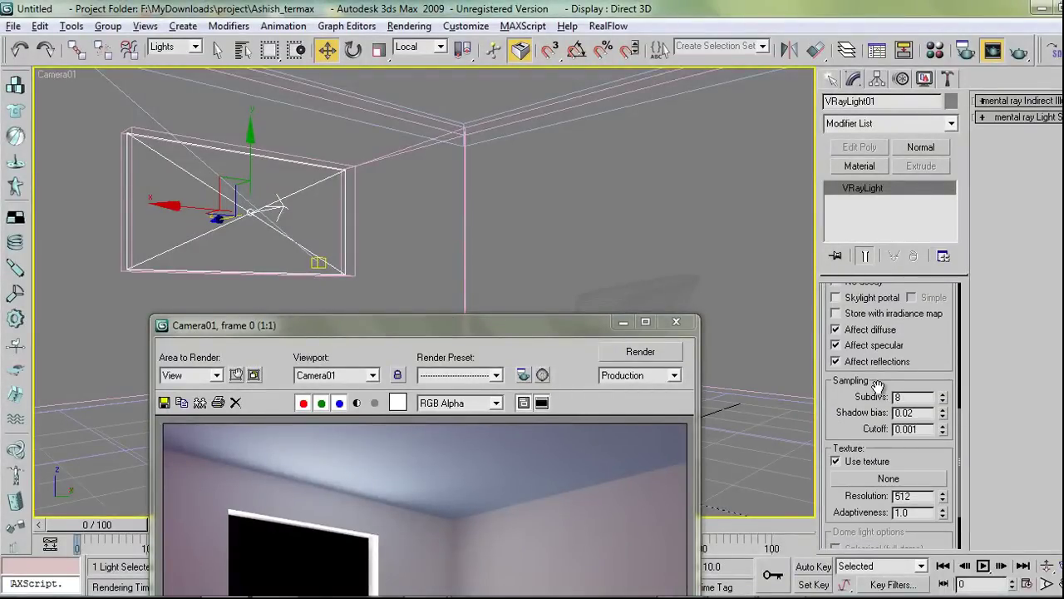
scroll(873, 387, "up", 1)
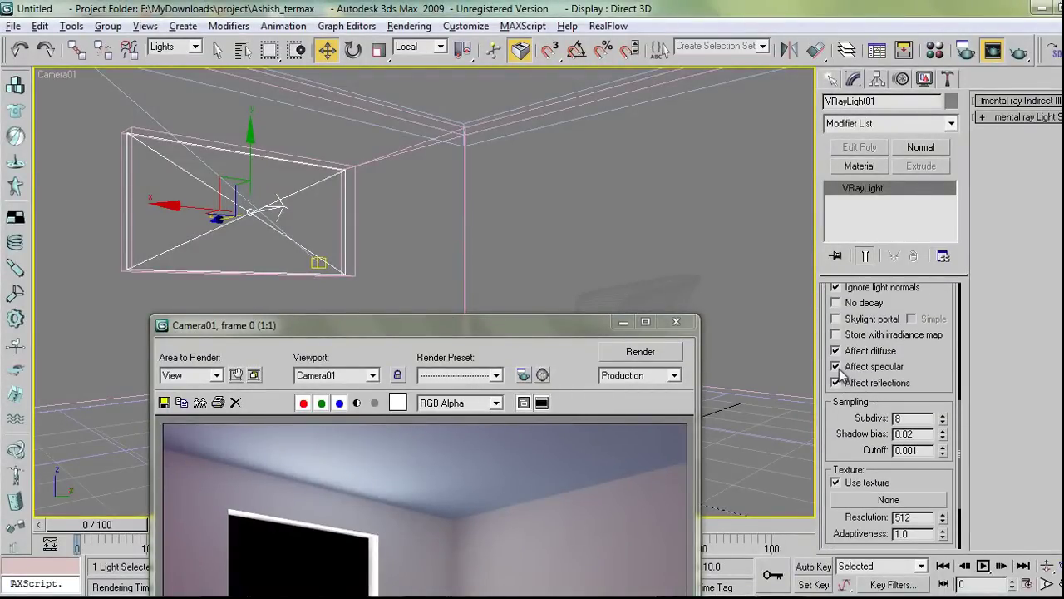
left_click(835, 382)
left_click_drag(543, 327, 710, 95)
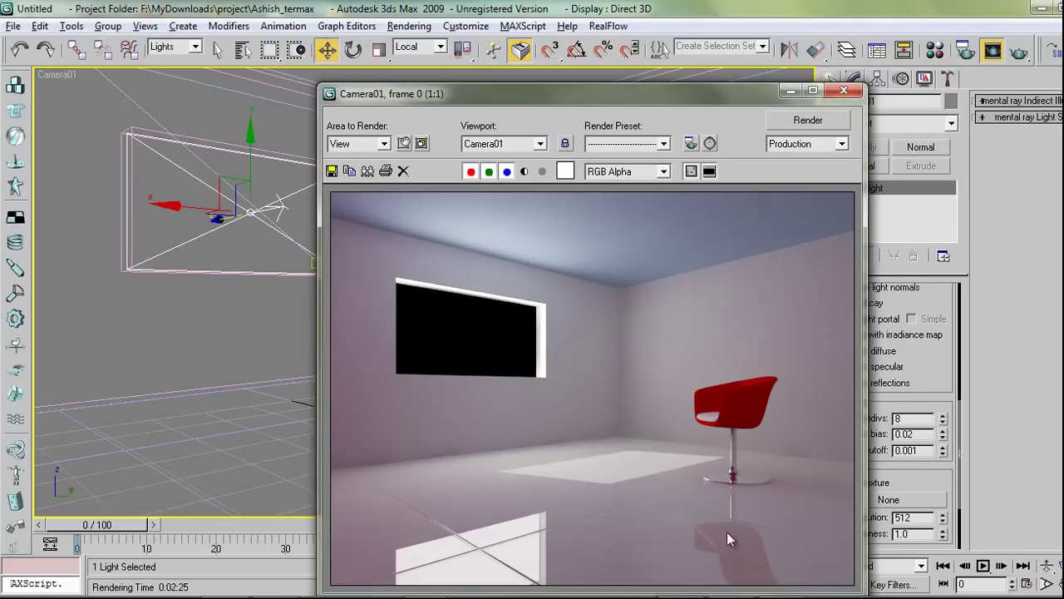
left_click_drag(731, 93, 523, 373)
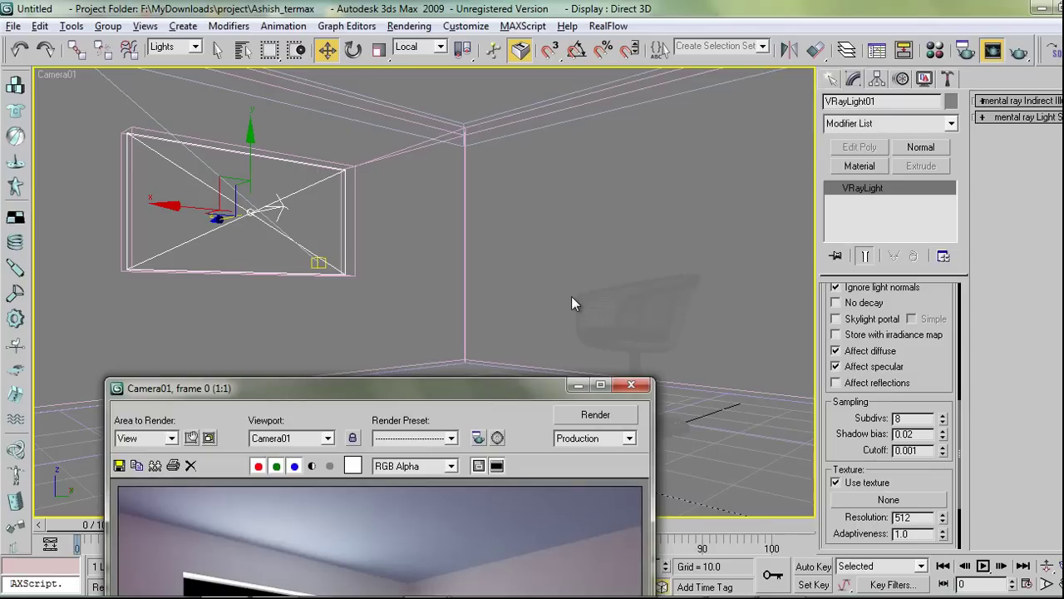
right_click(550, 306)
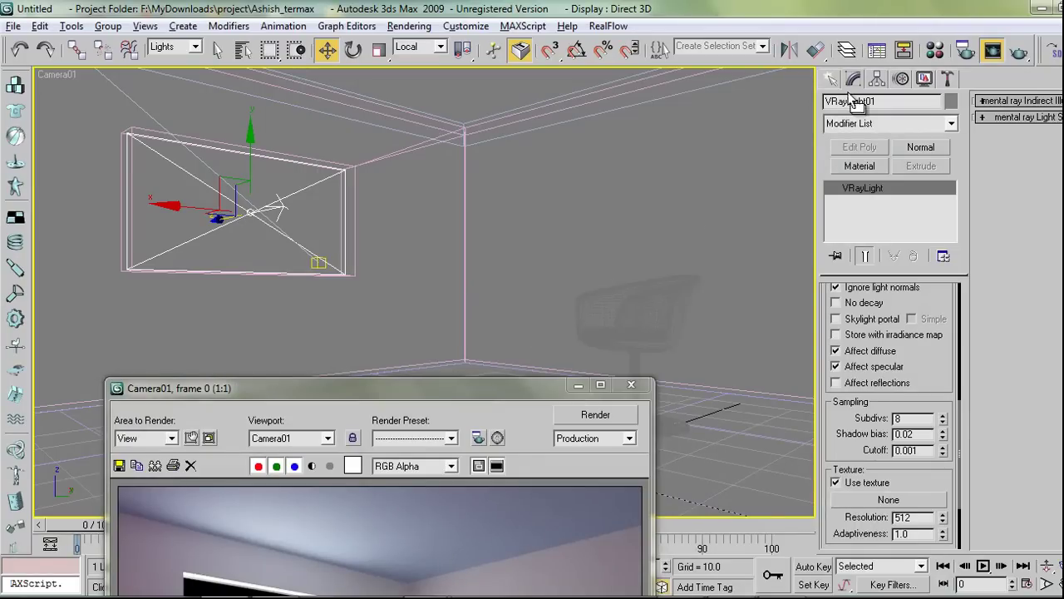
Darken the Flooring material's reflection colour to a near-black grey to weaken the floor's reflections.
left_click(934, 52)
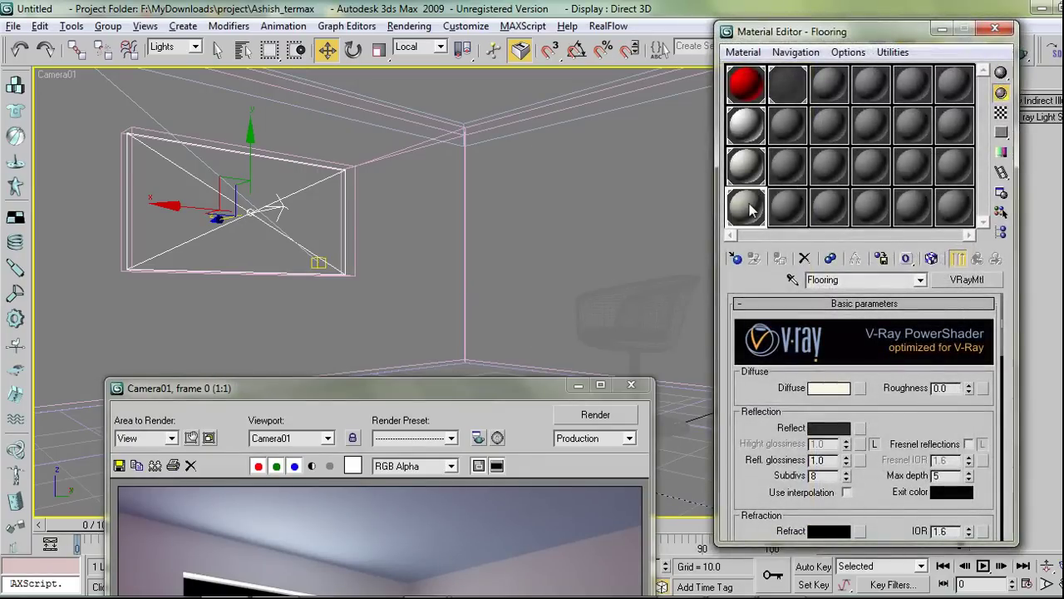
left_click(814, 429)
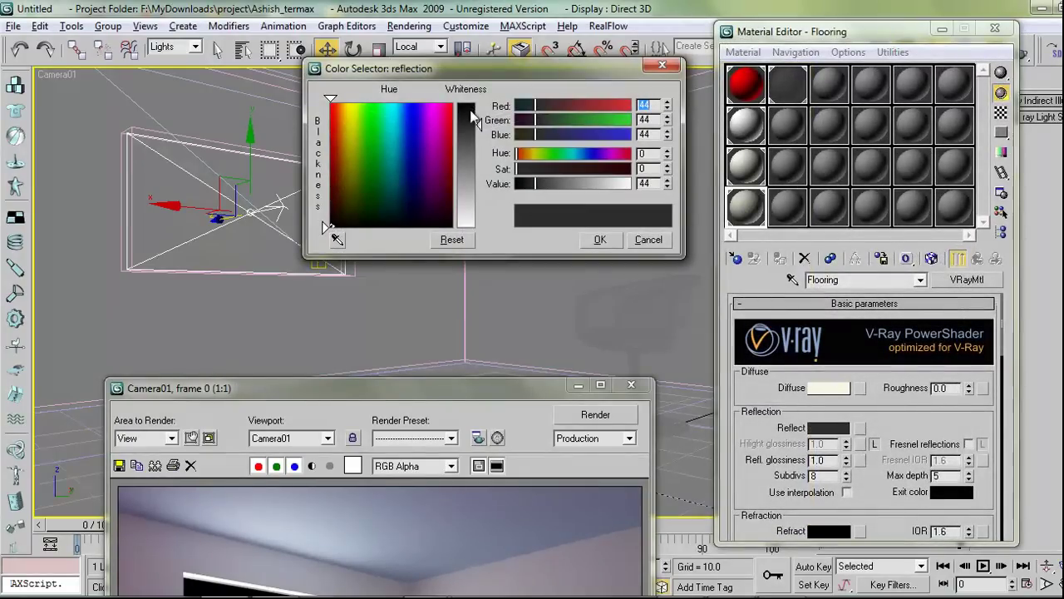
left_click_drag(482, 125, 481, 118)
left_click(601, 240)
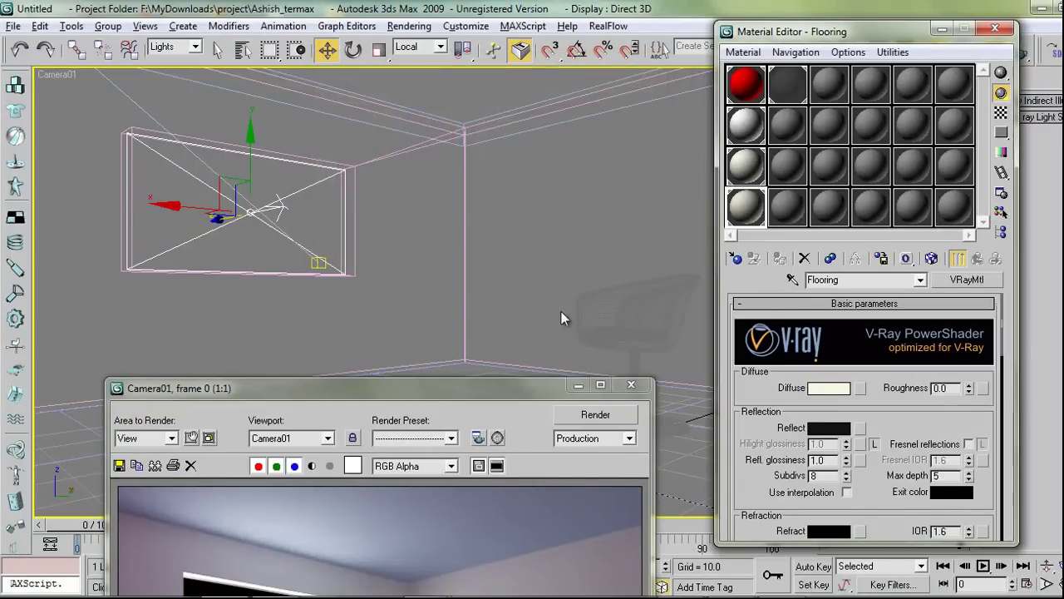
left_click_drag(522, 385, 596, 118)
left_click(240, 169)
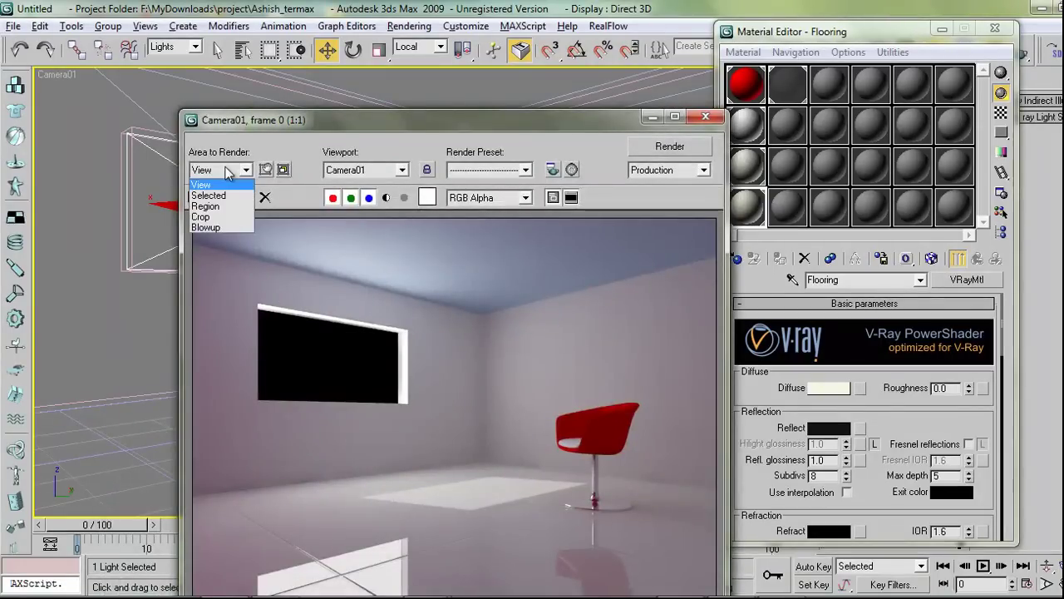
left_click(212, 203)
left_click_drag(396, 120, 396, 37)
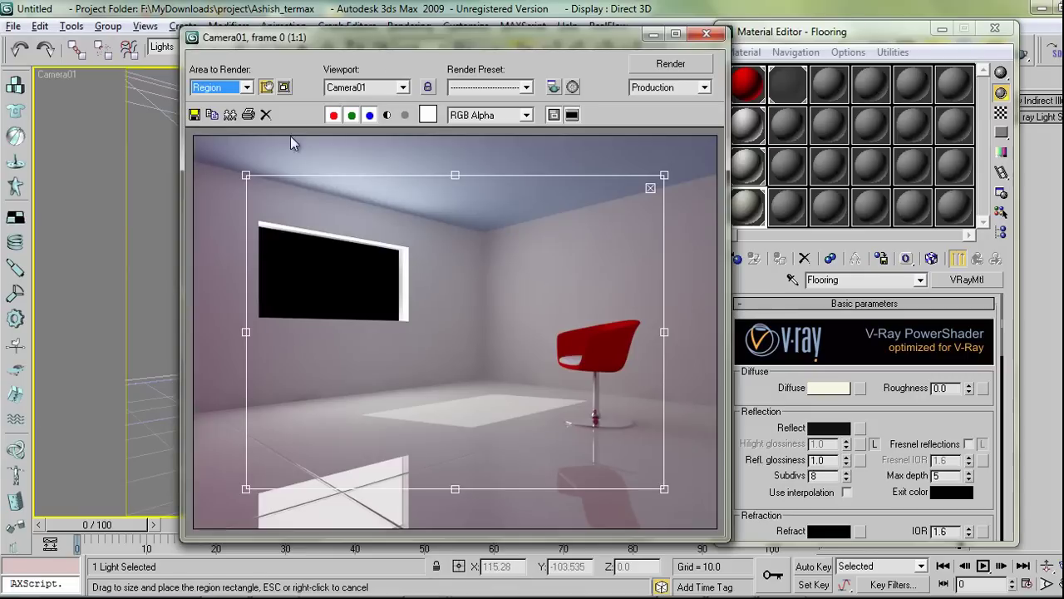
left_click_drag(246, 176, 171, 368)
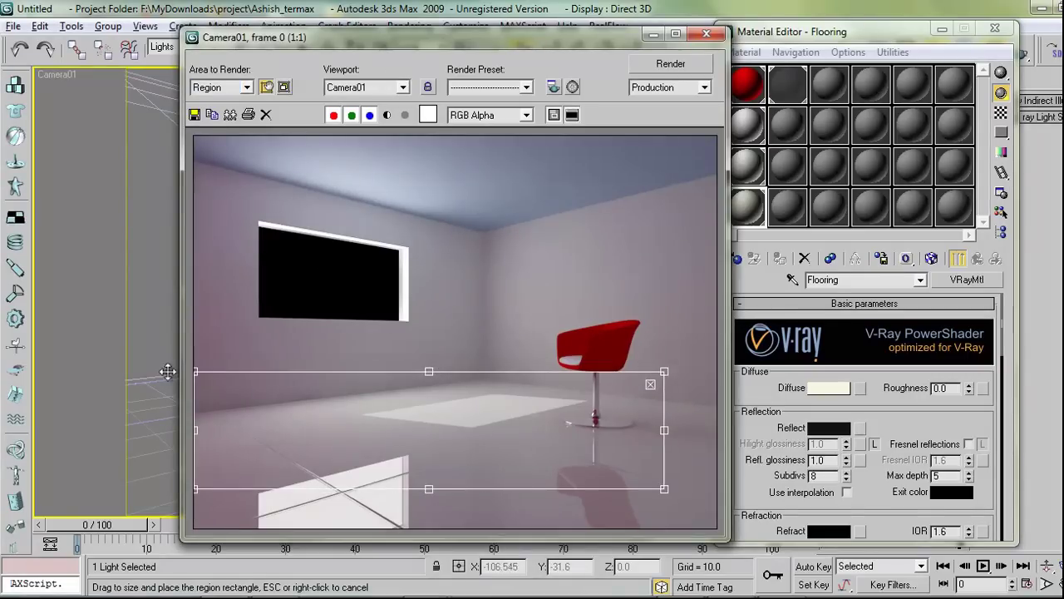
left_click_drag(430, 489, 429, 567)
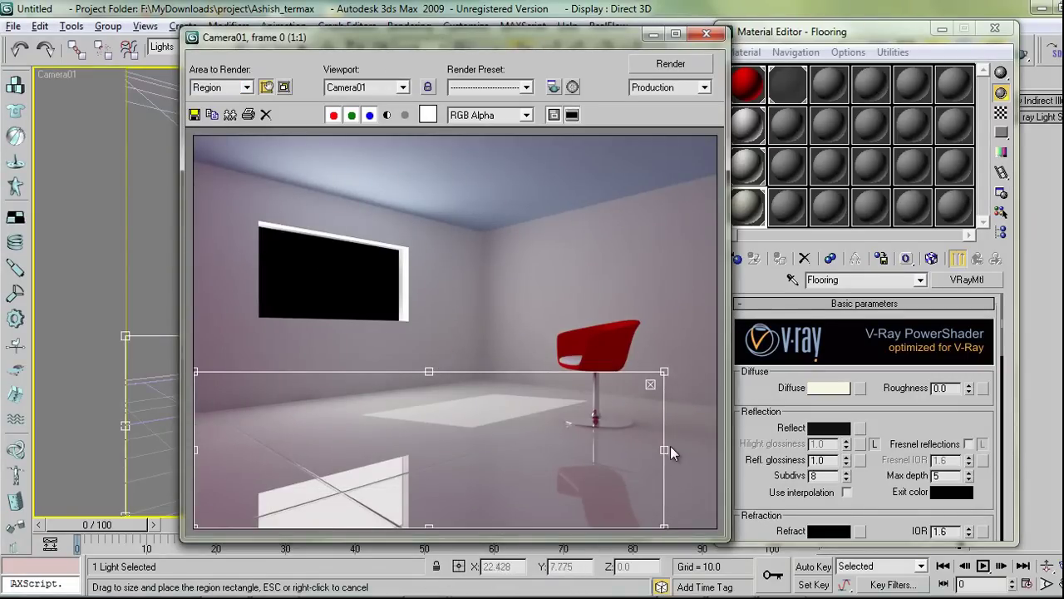
left_click_drag(670, 453, 717, 450)
left_click(233, 88)
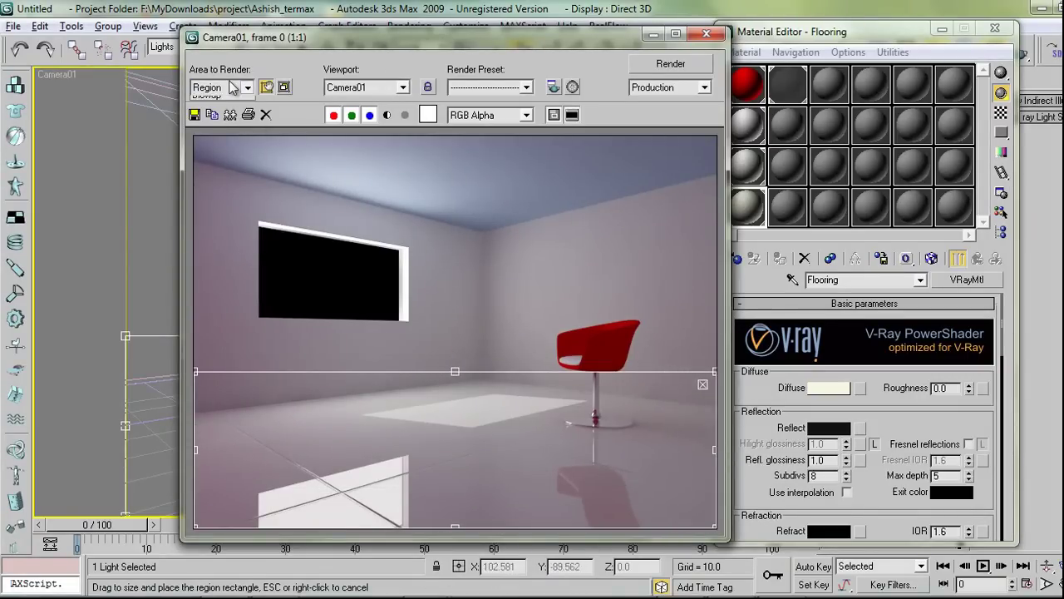
left_click(208, 103)
left_click_drag(438, 39, 387, 85)
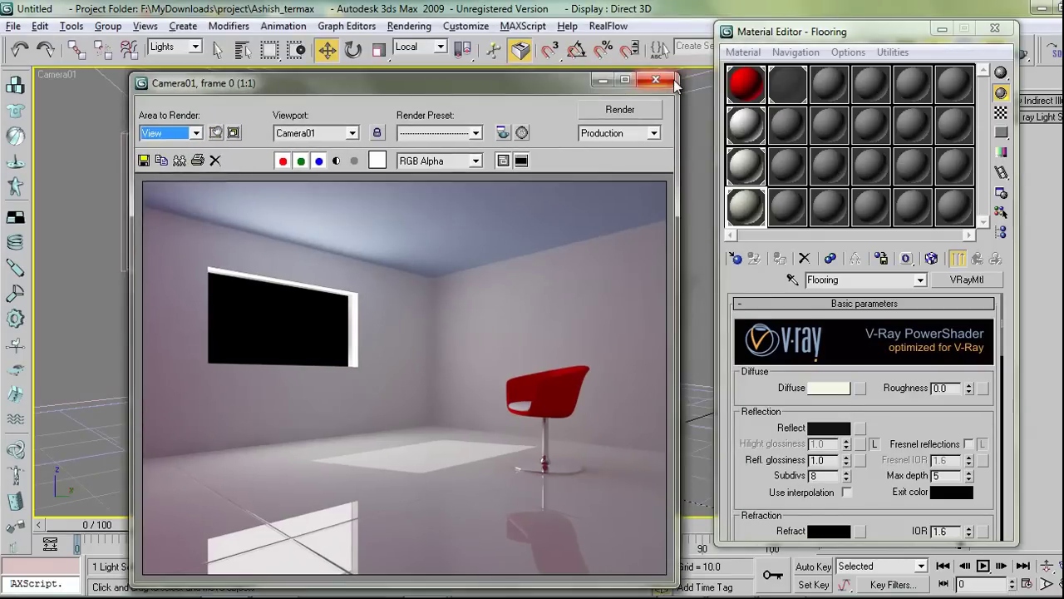
left_click(672, 79)
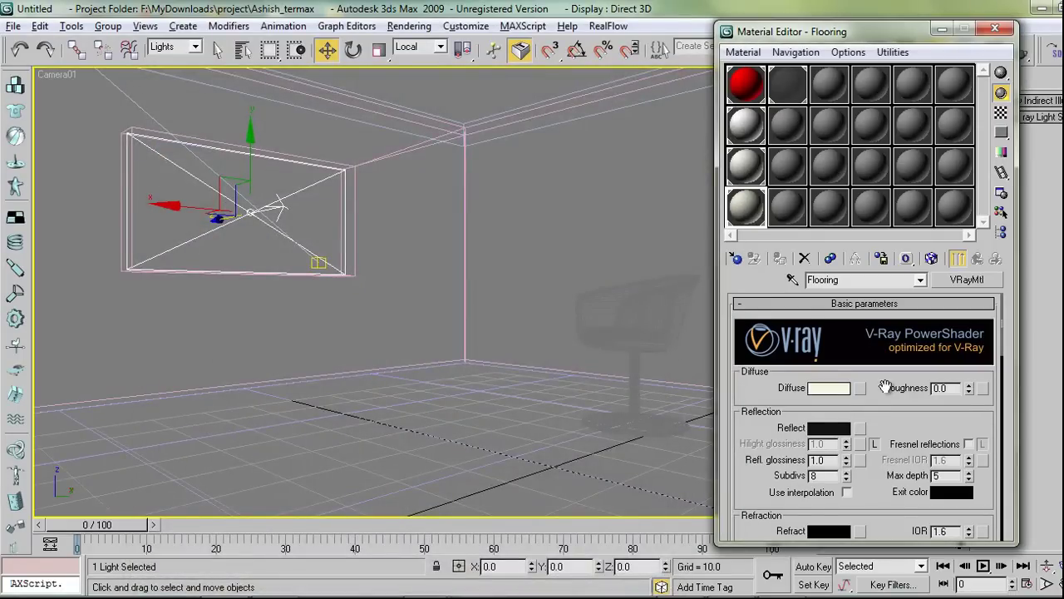
Set the U and V tiling of the Flooring material's Tiles bump map to 3 and show the map in the viewport.
scroll(891, 425, "down", 6)
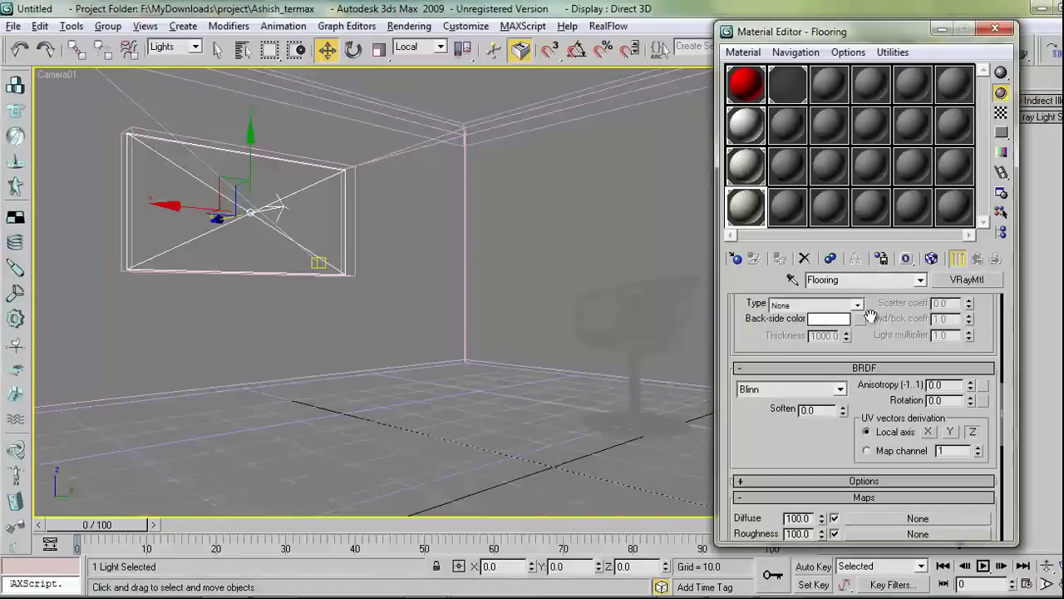
scroll(850, 461, "down", 4)
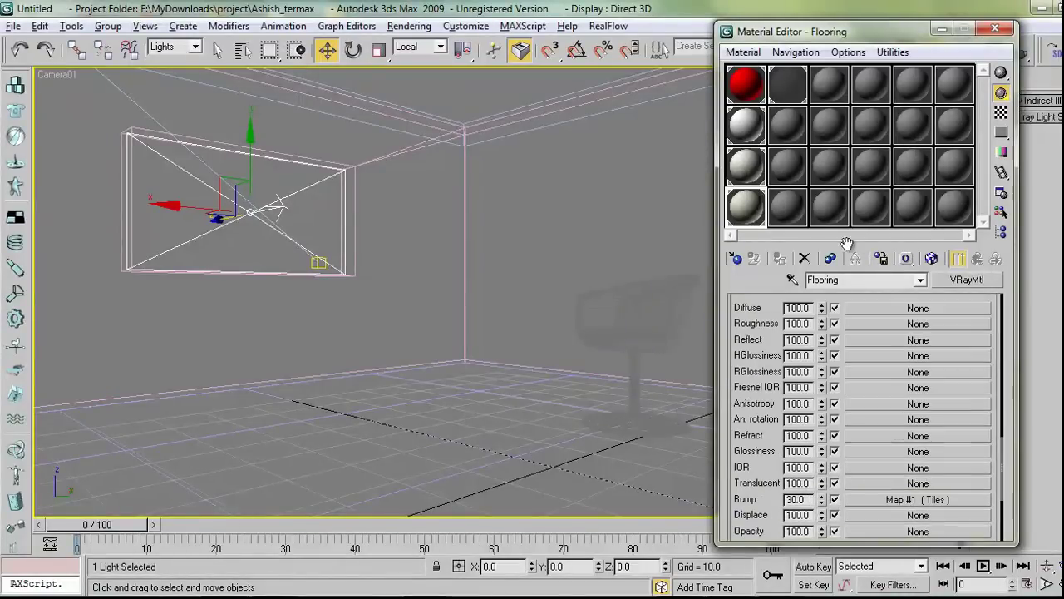
left_click(861, 497)
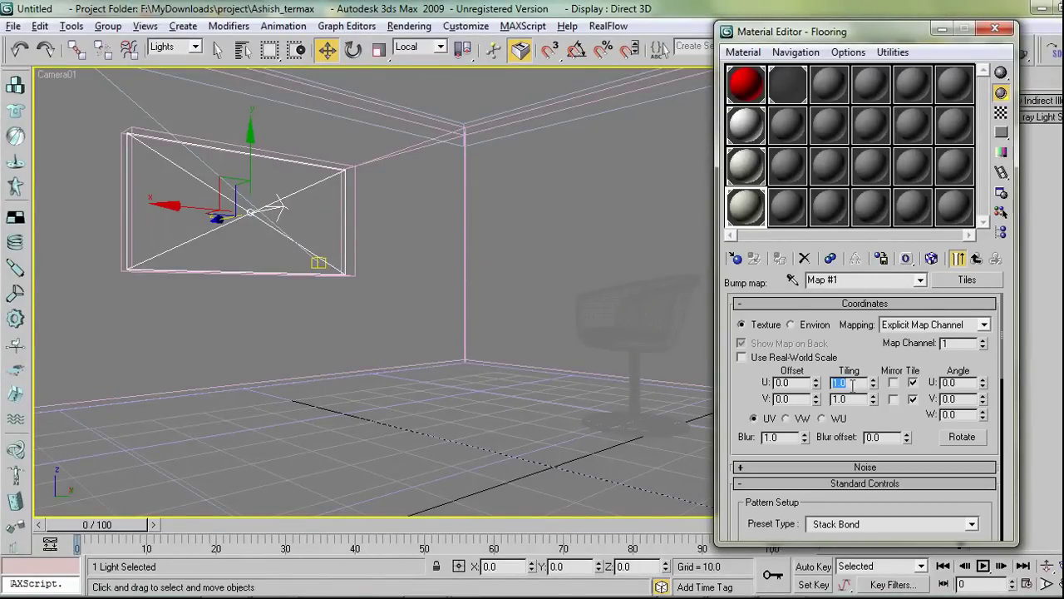
type("3")
double_click(857, 399)
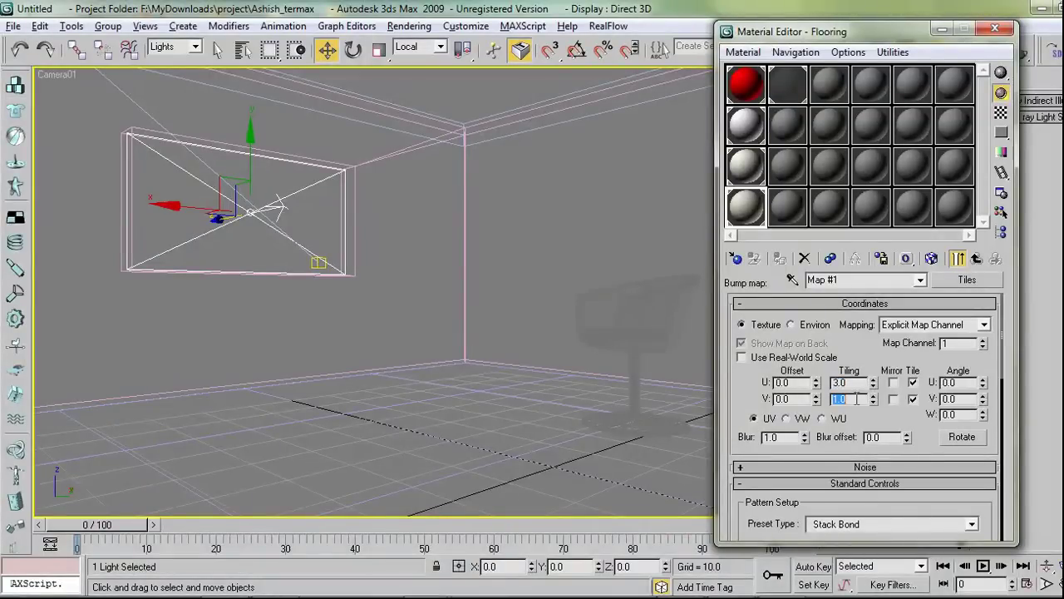
left_click(932, 258)
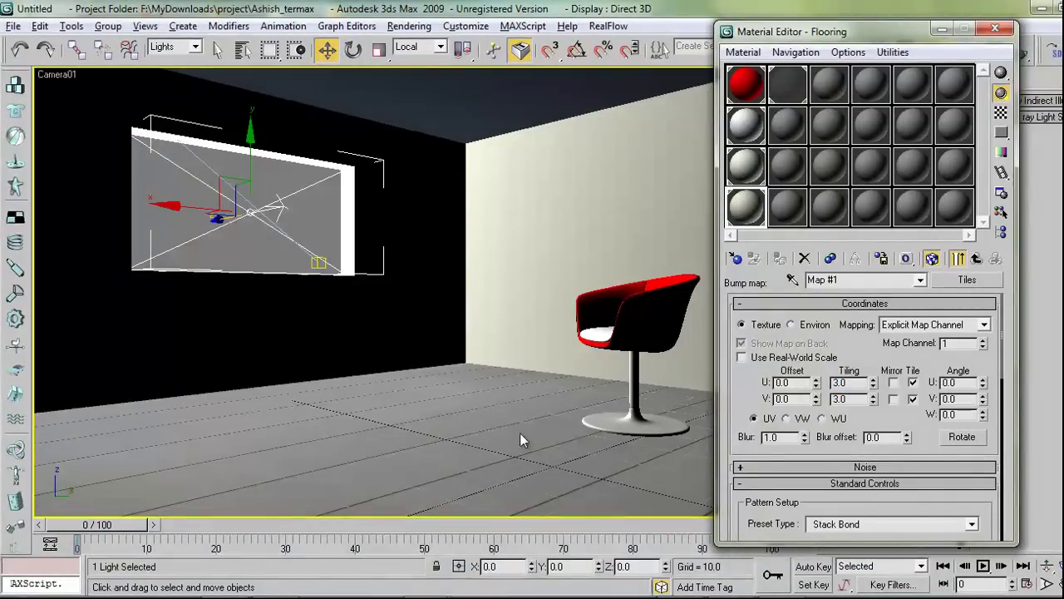
left_click(932, 258)
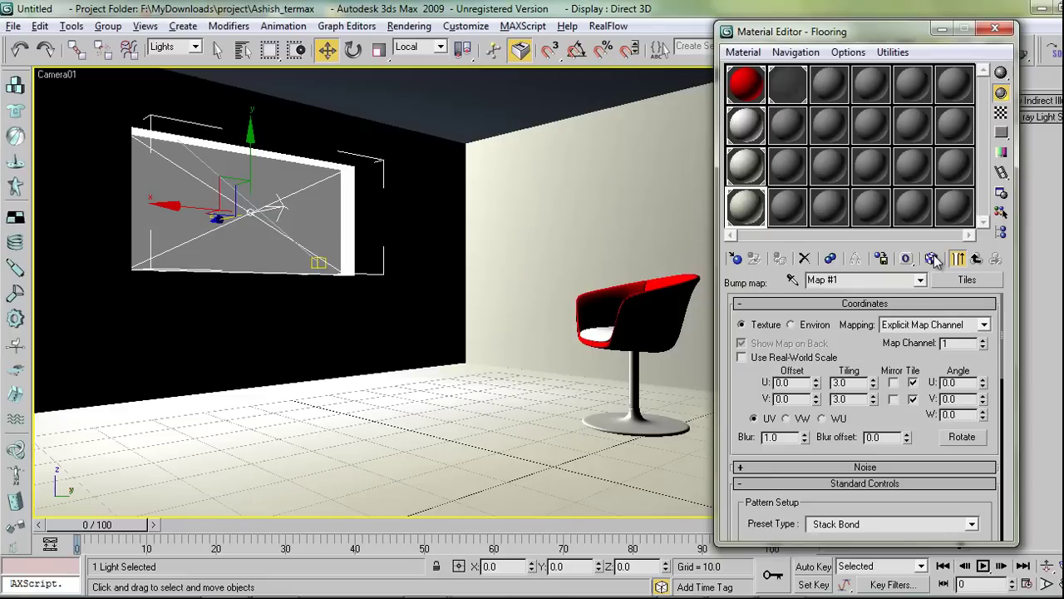
left_click(932, 258)
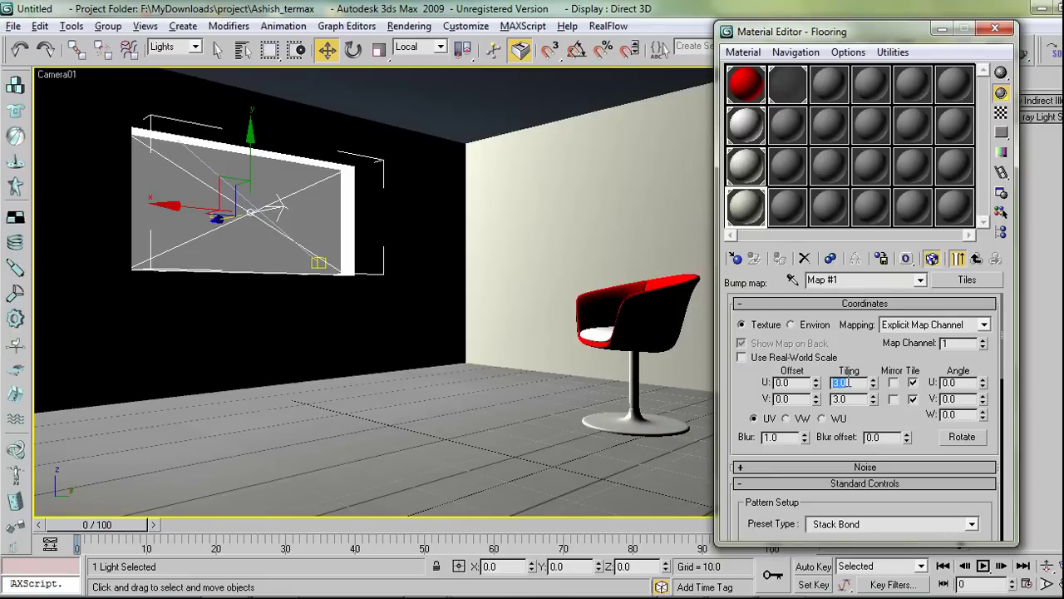
Try the Tiles map at U and V tiling of 5 and of 2, and return both values to 3.
type("5")
key("Return")
key("Tab")
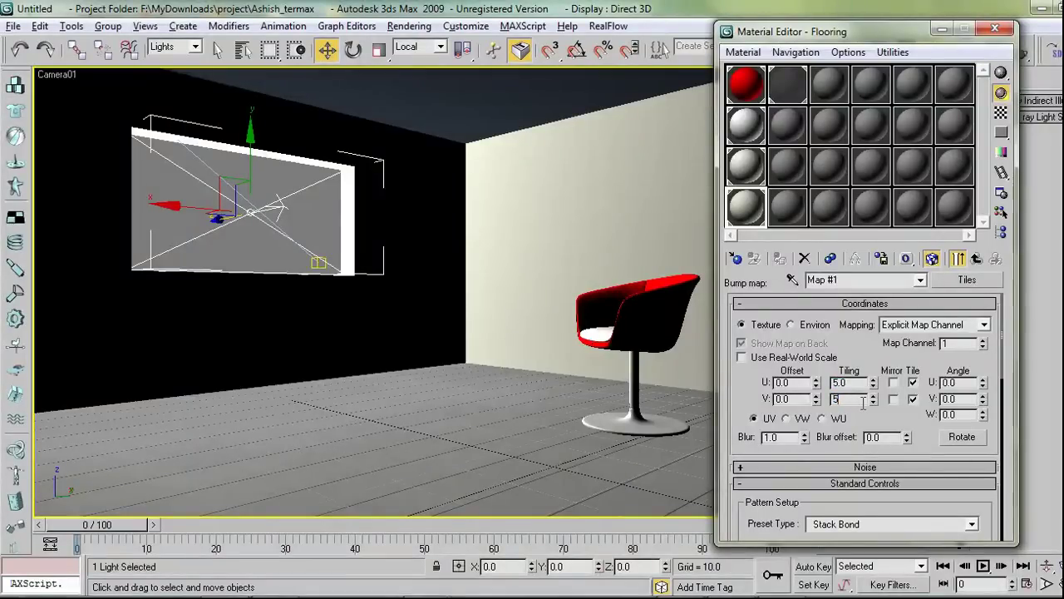
key("Return")
key("Return")
double_click(857, 383)
type("2")
key("Return")
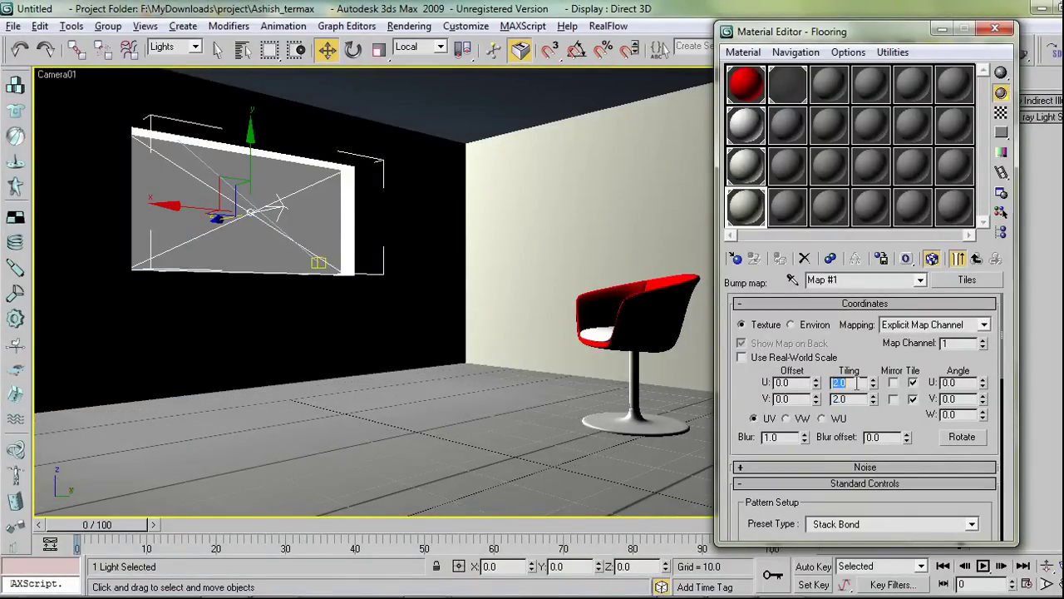
double_click(850, 398)
left_click(850, 383)
type("3")
key("Return")
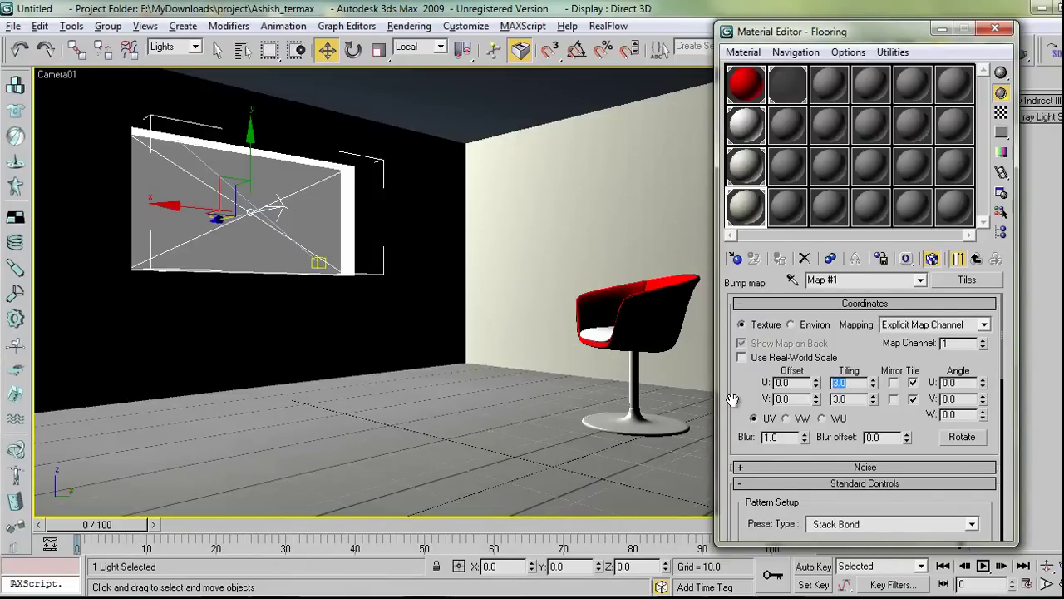
Close the Material Editor and render the camera view to check the floor's tiling and reflections.
left_click(995, 30)
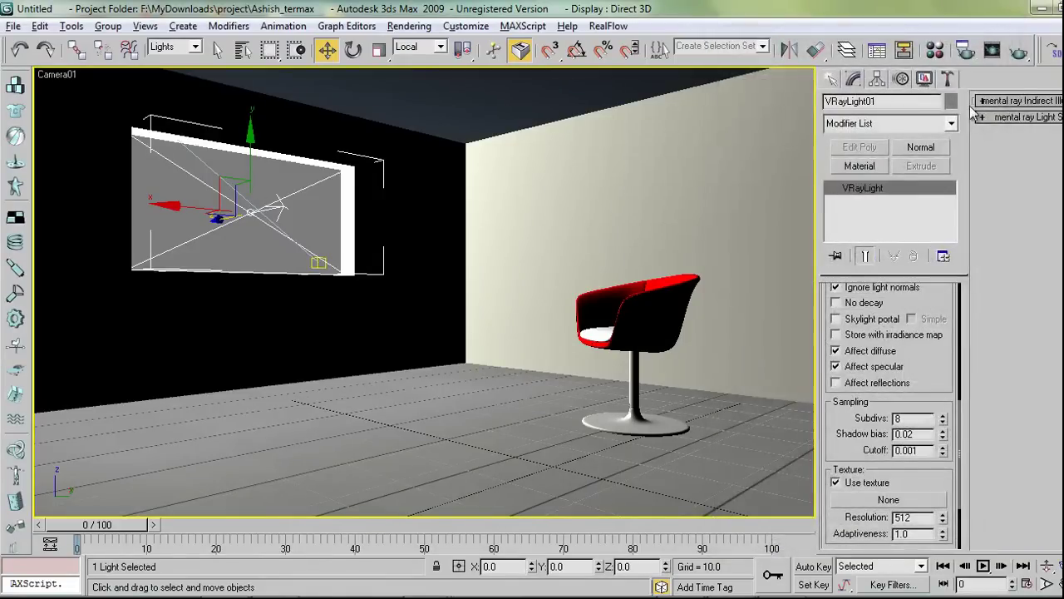
left_click(1019, 52)
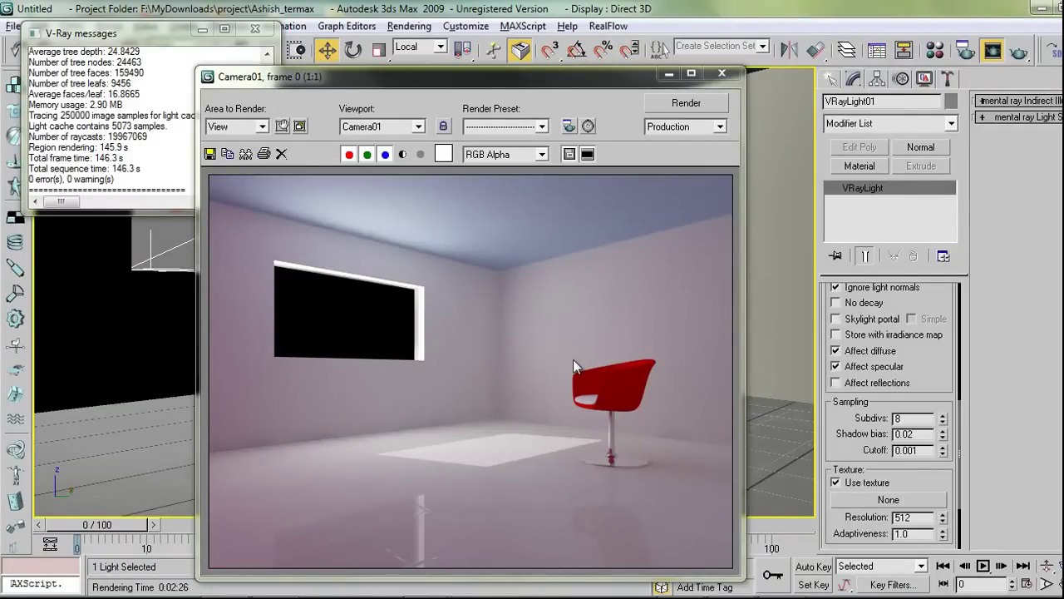
left_click_drag(553, 84, 519, 83)
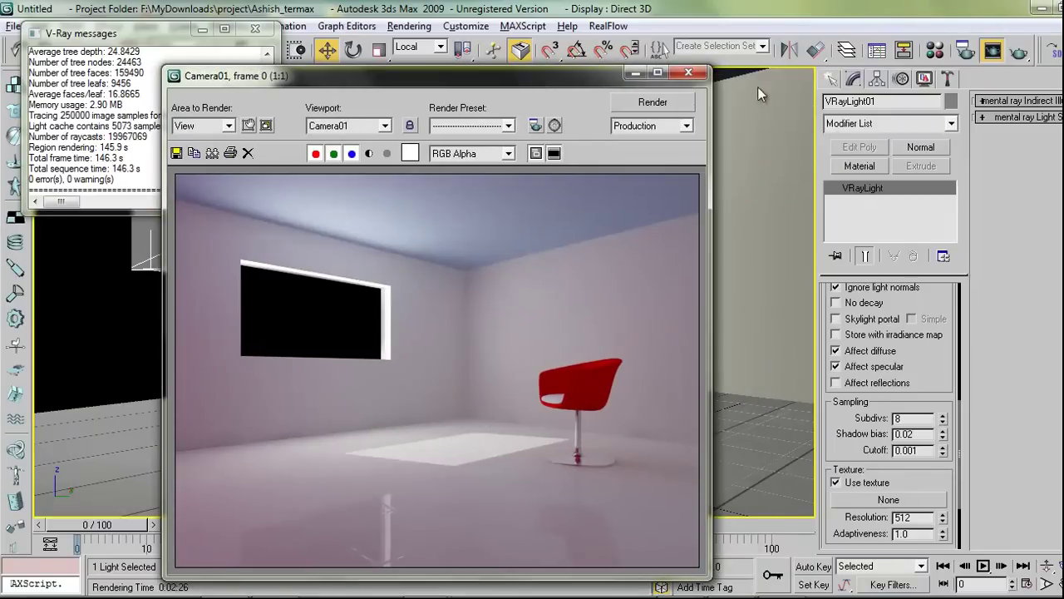
Review the common, indirect illumination, image sampler and colour mapping settings in Render Setup, and close it.
left_click(962, 51)
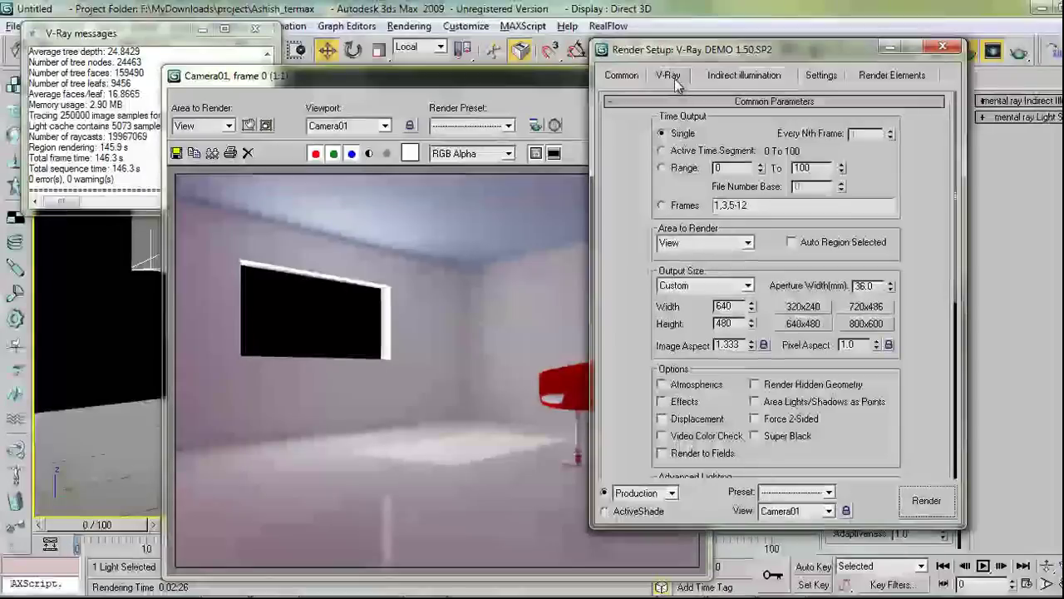
left_click_drag(929, 312, 923, 148)
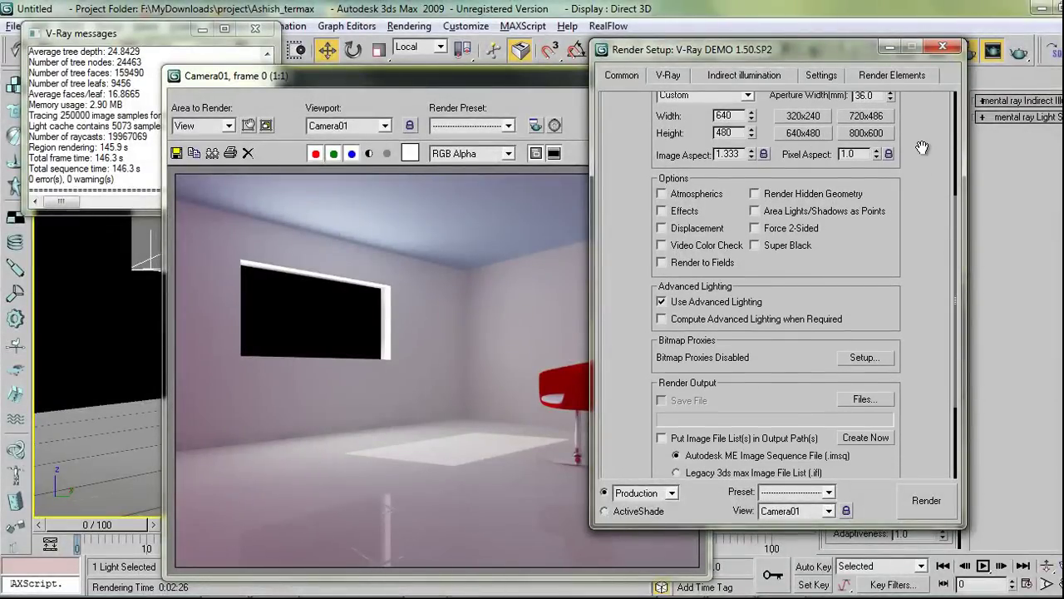
left_click(724, 78)
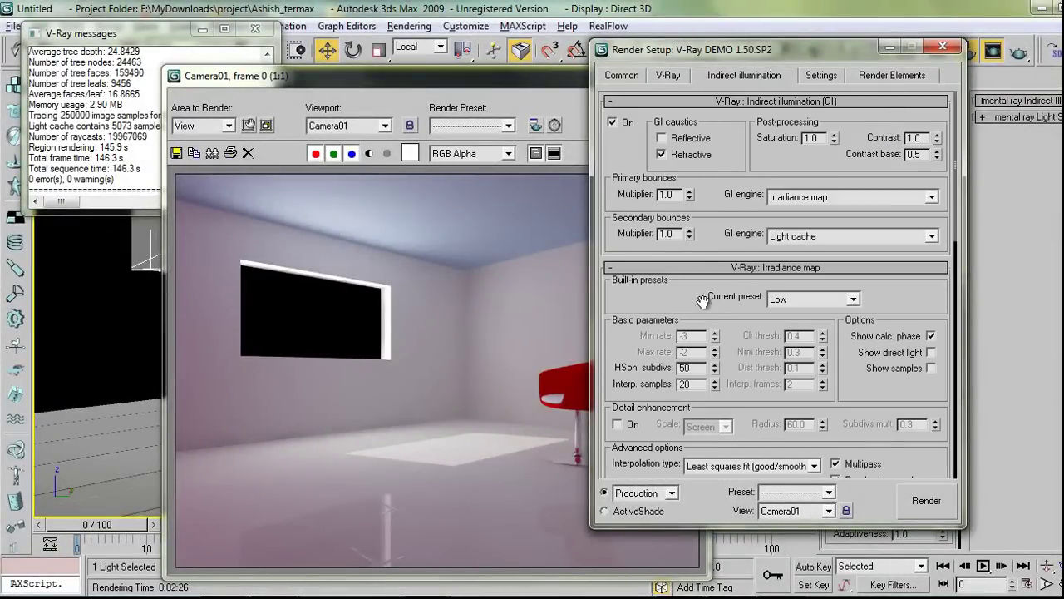
mouse_move(731, 300)
left_mouse_down()
mouse_move(725, 138)
mouse_move(736, 314)
left_mouse_up()
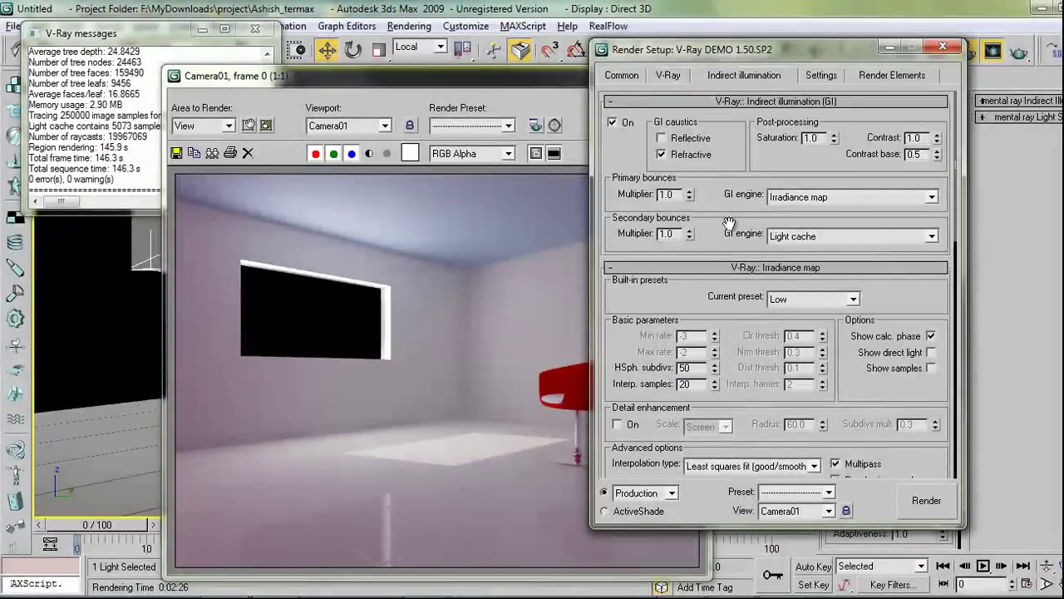
left_click_drag(714, 233, 711, 93)
left_click(669, 75)
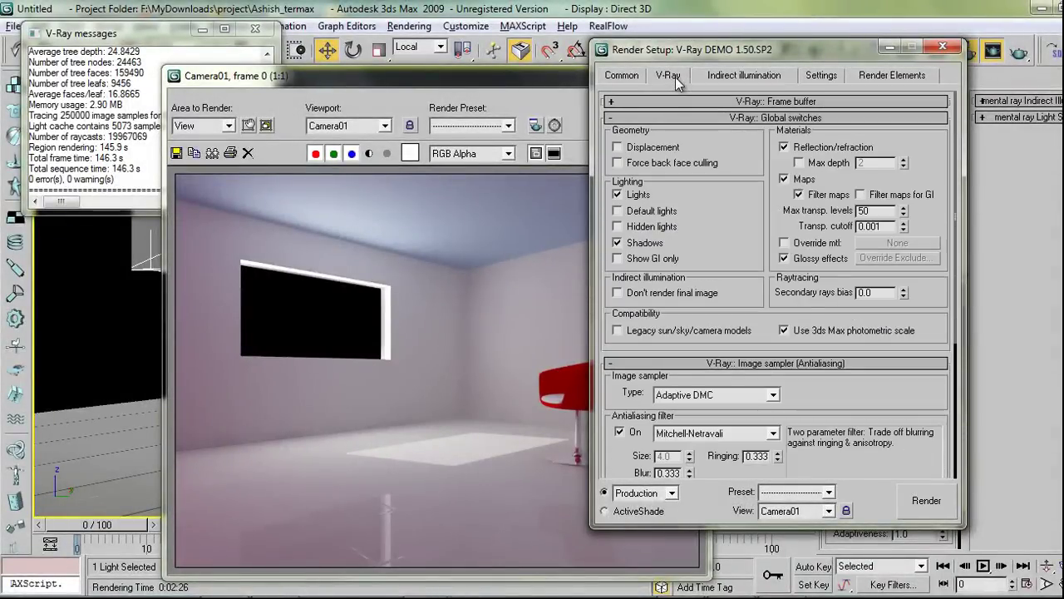
left_click_drag(727, 251, 727, 100)
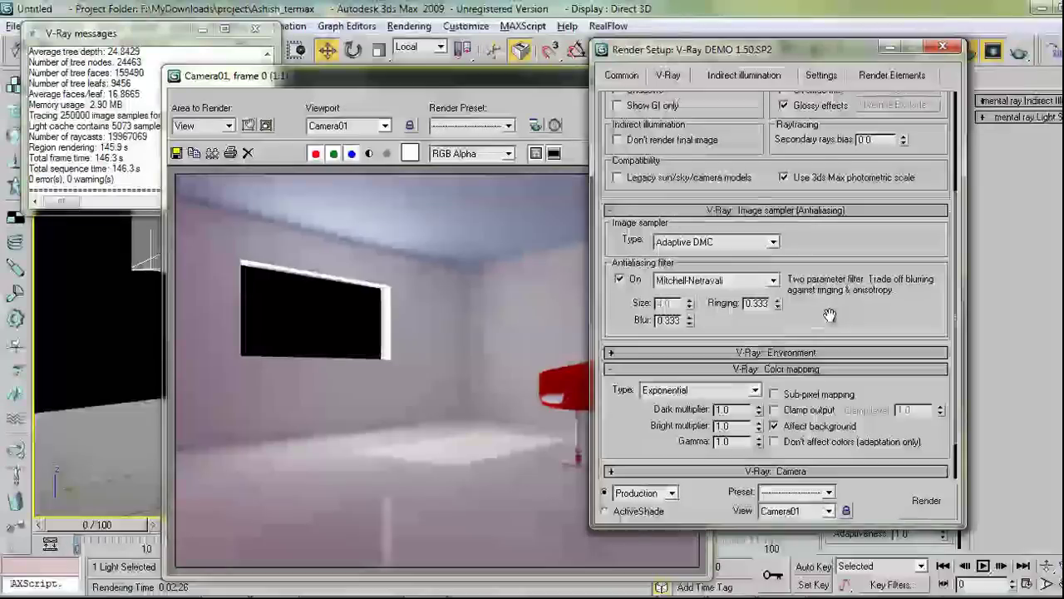
left_click_drag(898, 218, 898, 177)
left_click(946, 43)
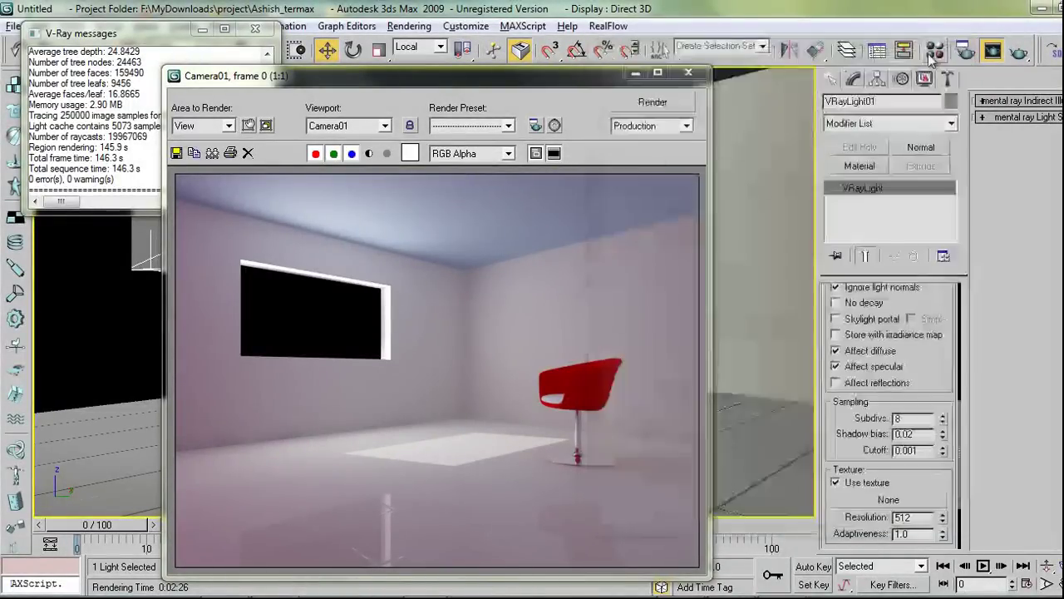
left_click_drag(517, 77, 609, 41)
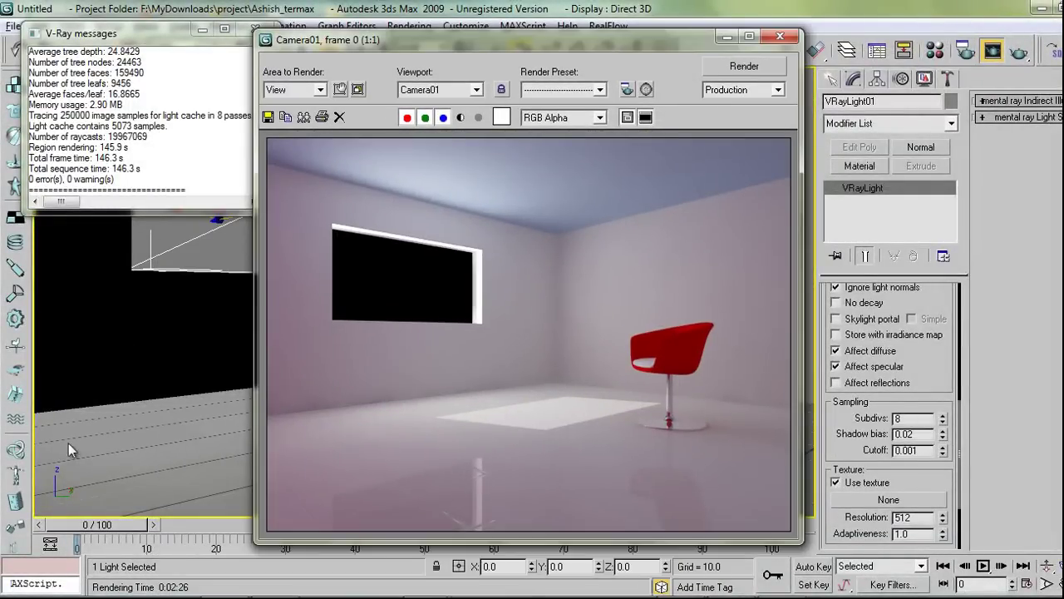
key("super")
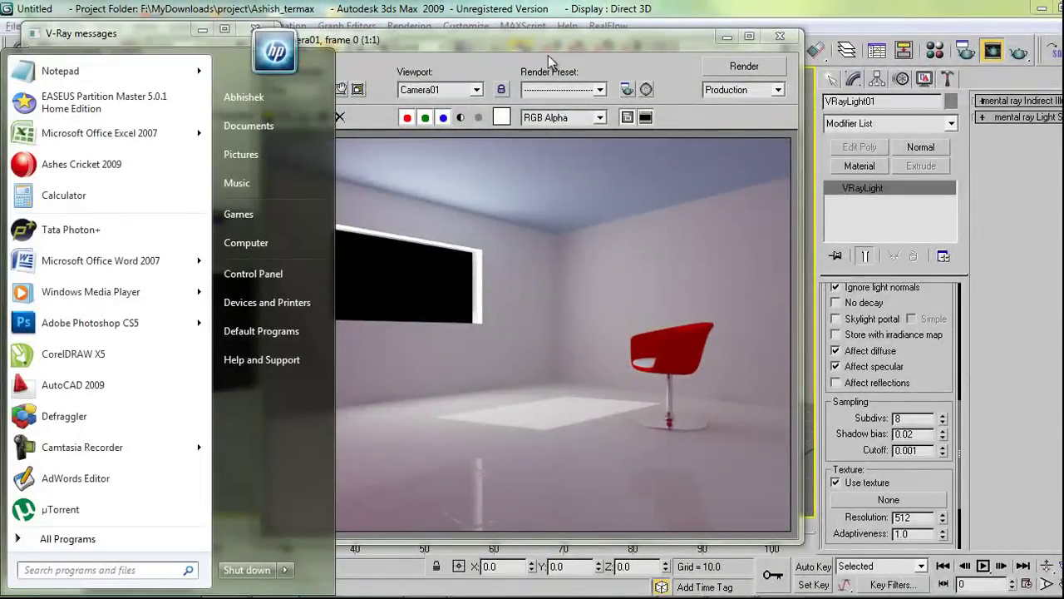
left_click(53, 71)
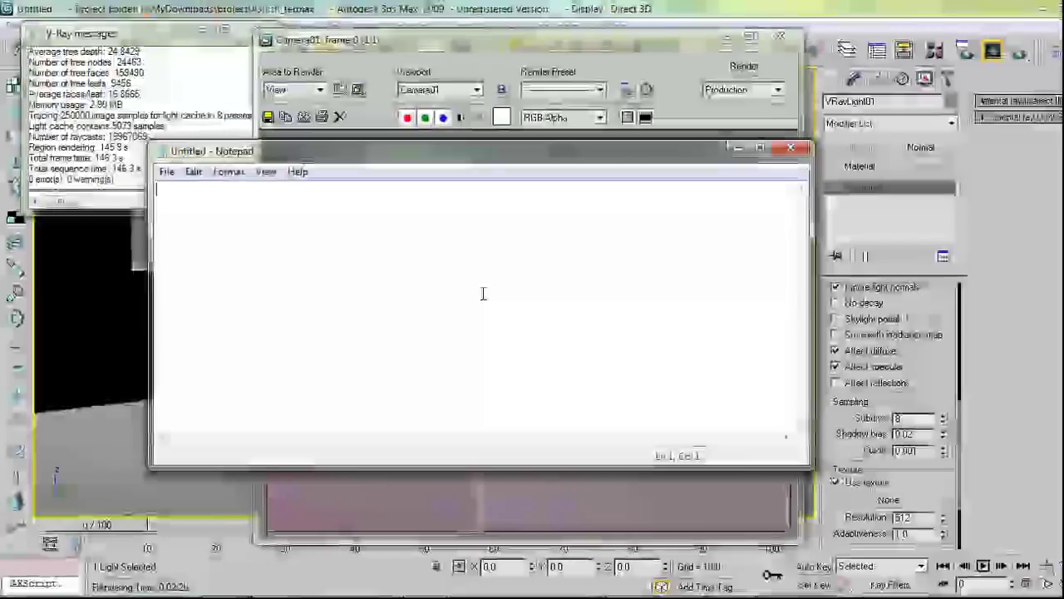
type("www.")
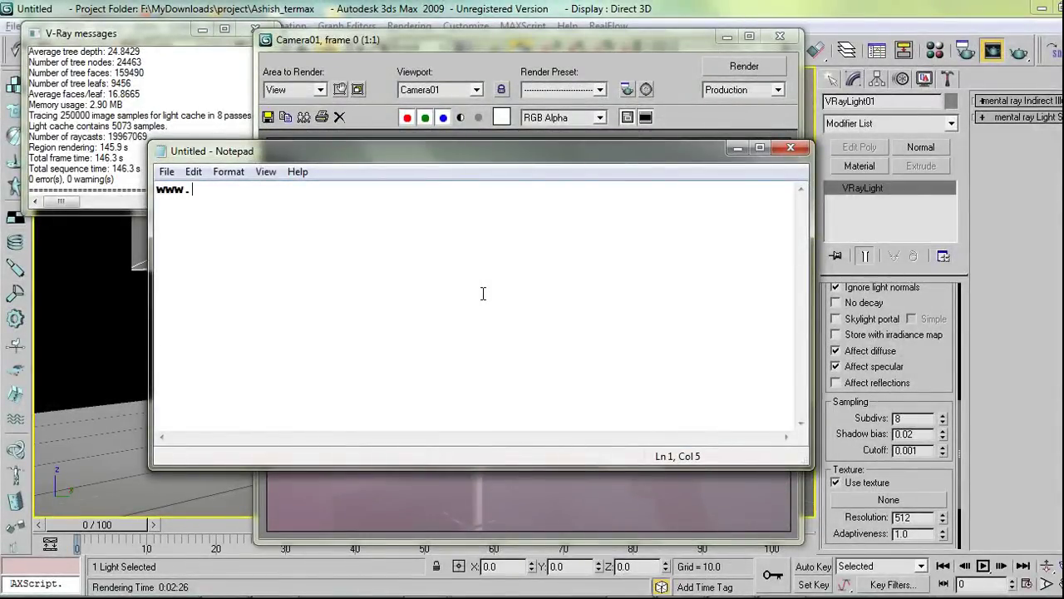
type("youtube.com")
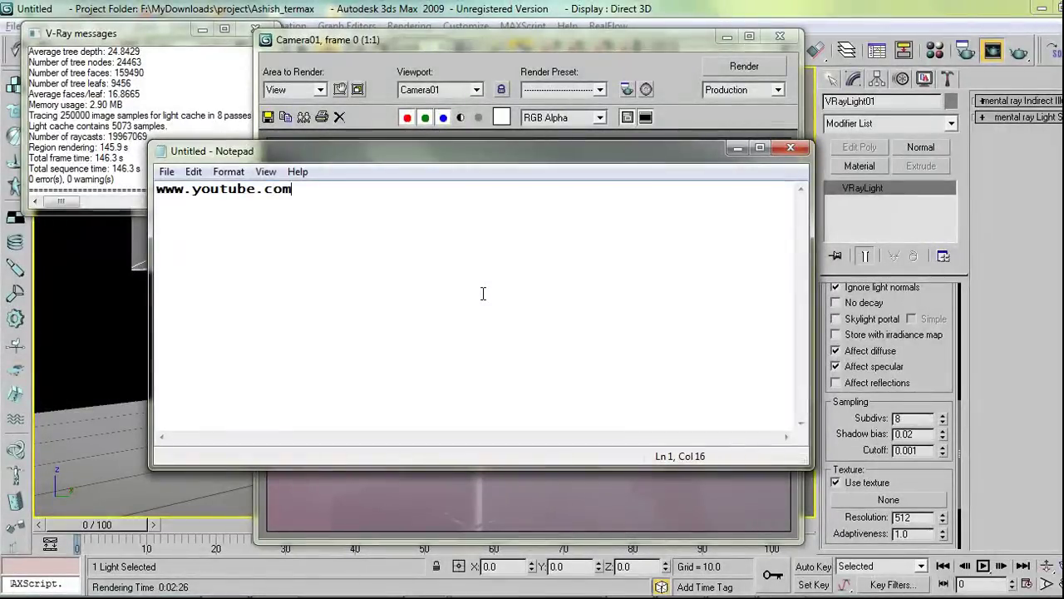
type("/keyframes")
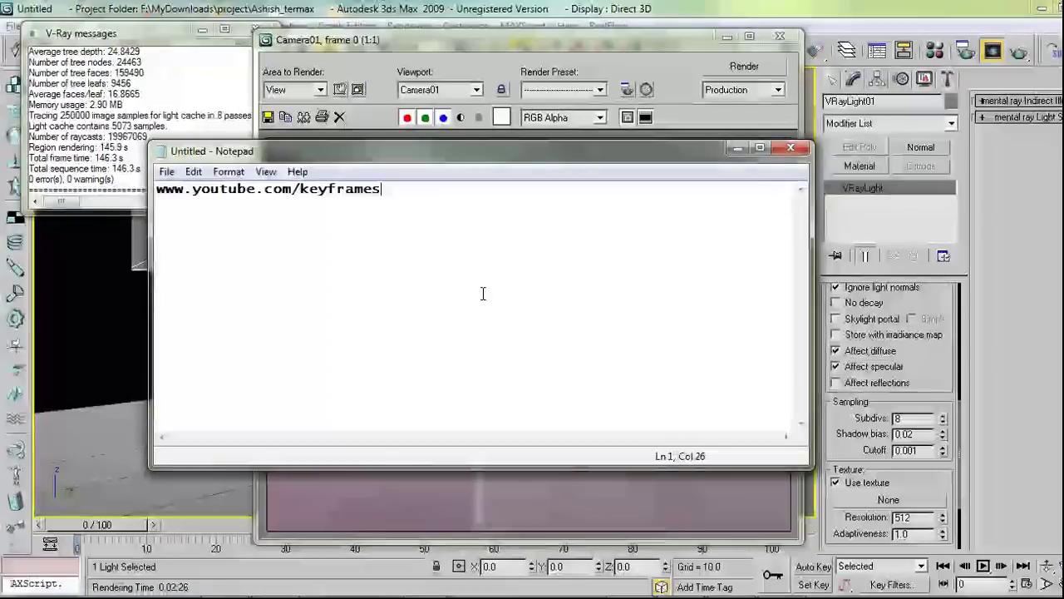
type("online")
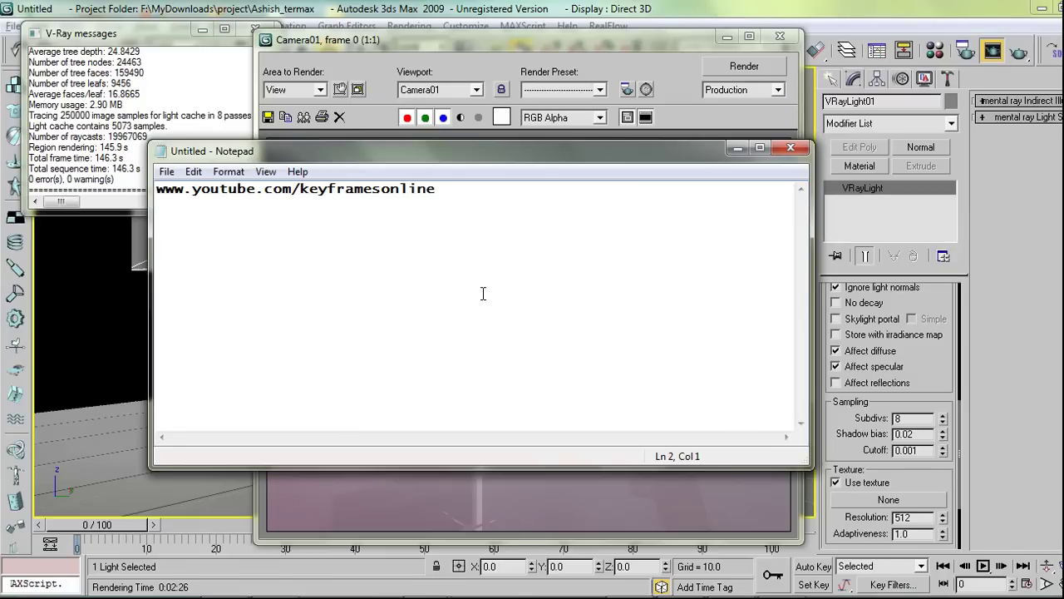
Add a second line reading "like..." below the channel address.
type("ioke")
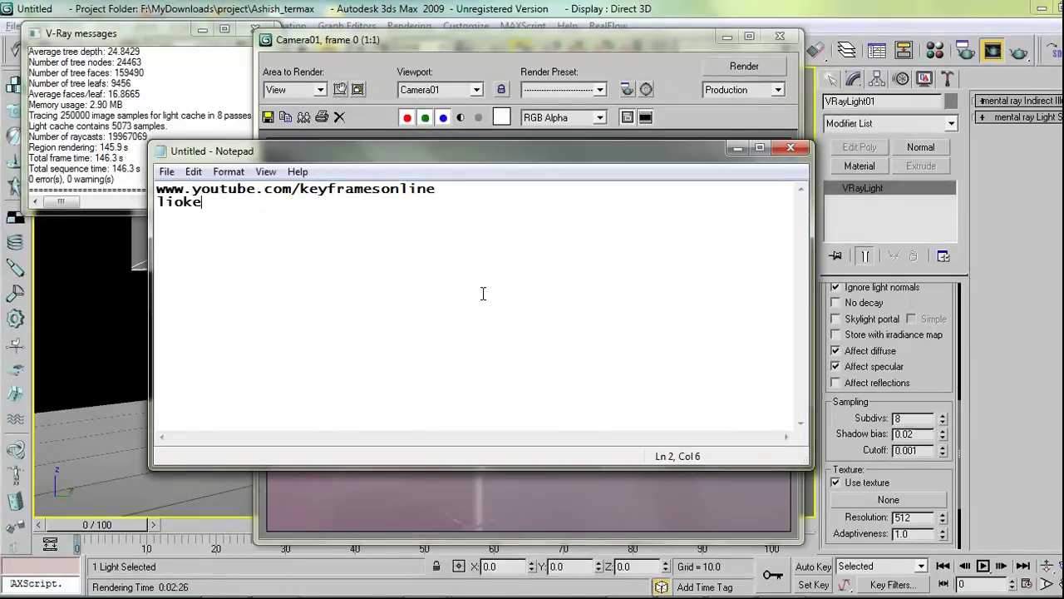
key("BackSpace")
key("BackSpace")
key("BackSpace")
key("BackSpace")
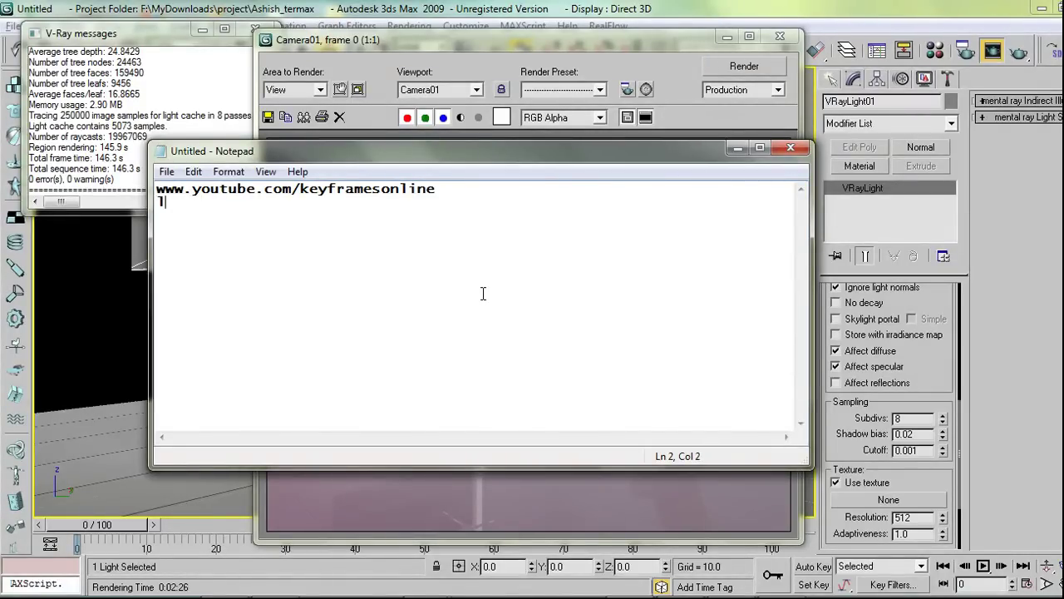
type("ike....")
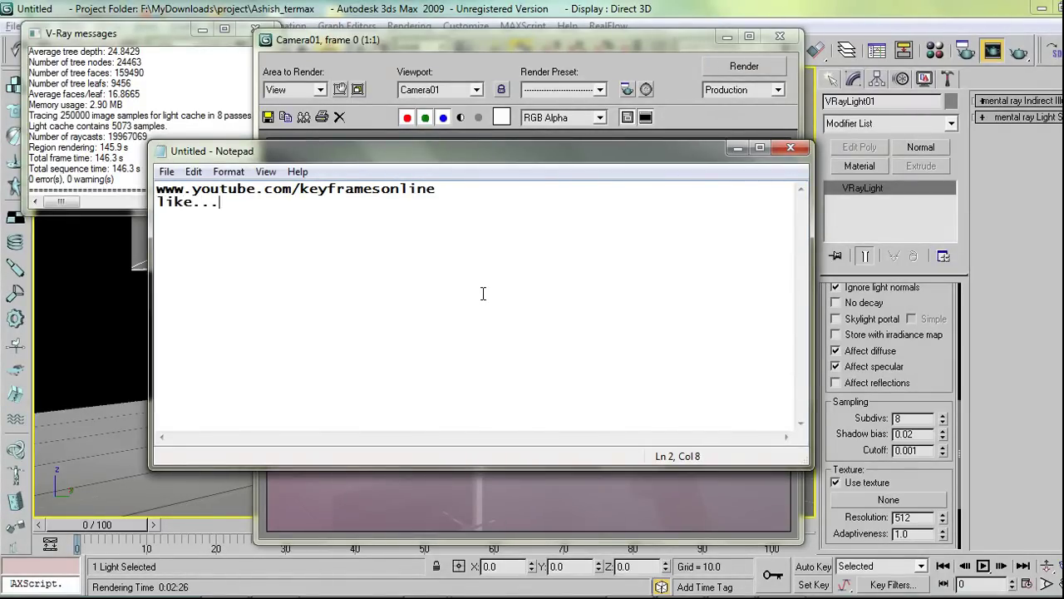